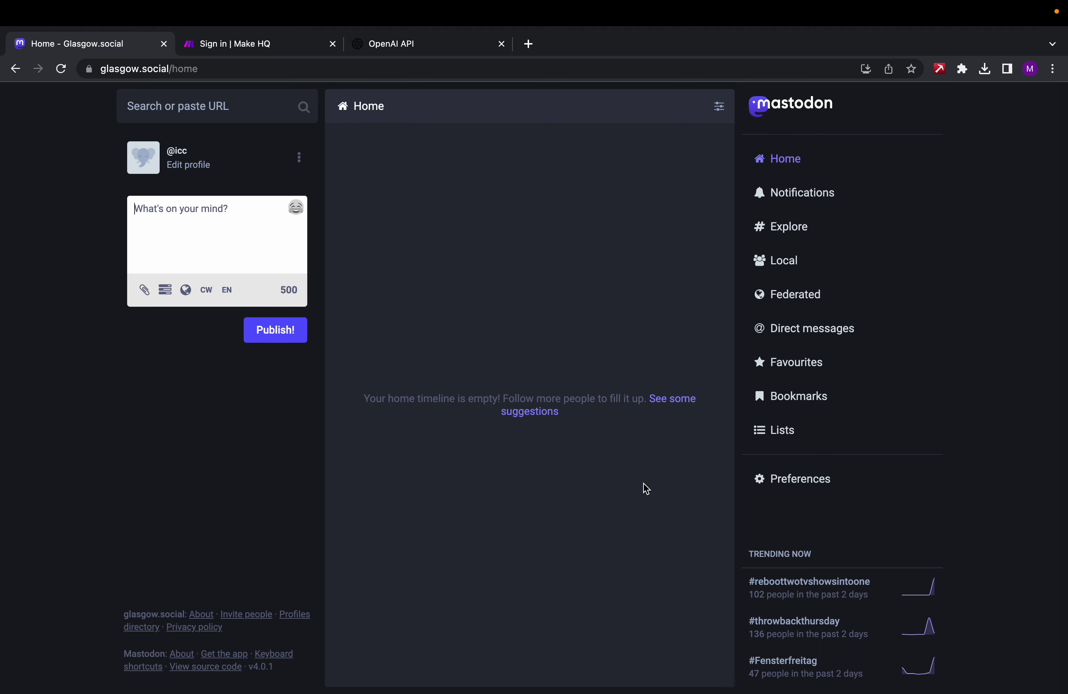
# Open the Development page with your applications in the Mastodon account preferences
pyautogui.click(792, 484)
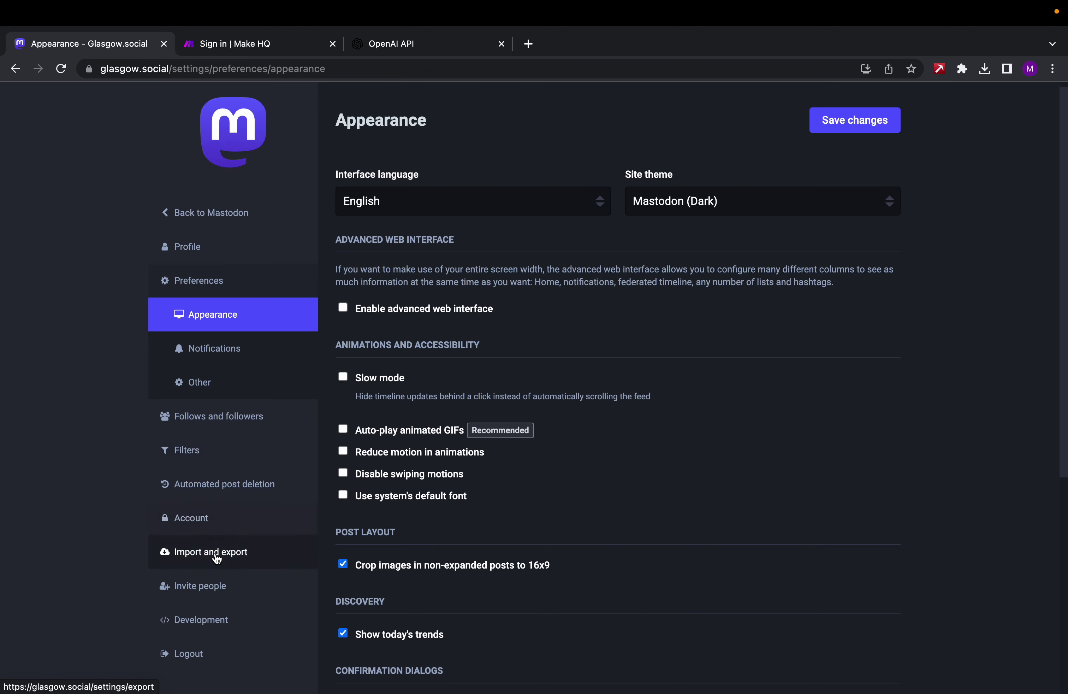
pyautogui.scroll(-2, 216, 552)
pyautogui.click(217, 553)
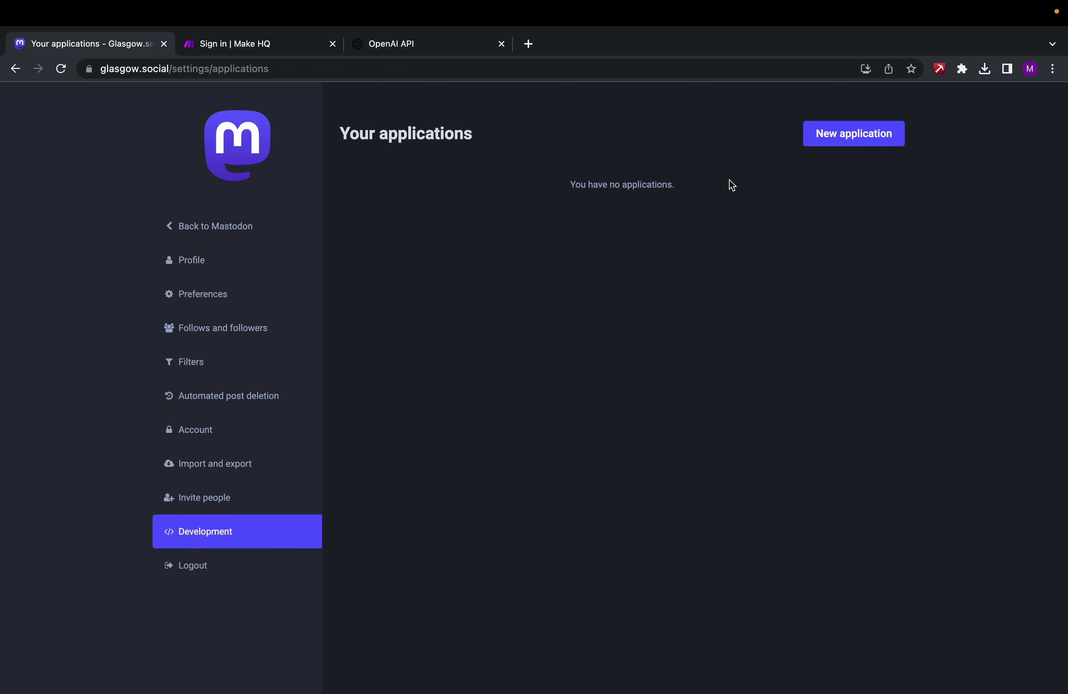
# Create a new Mastodon application named cbot, keeping the default redirect URI and the read, write and follow scopes
pyautogui.click(823, 138)
pyautogui.click(461, 208)
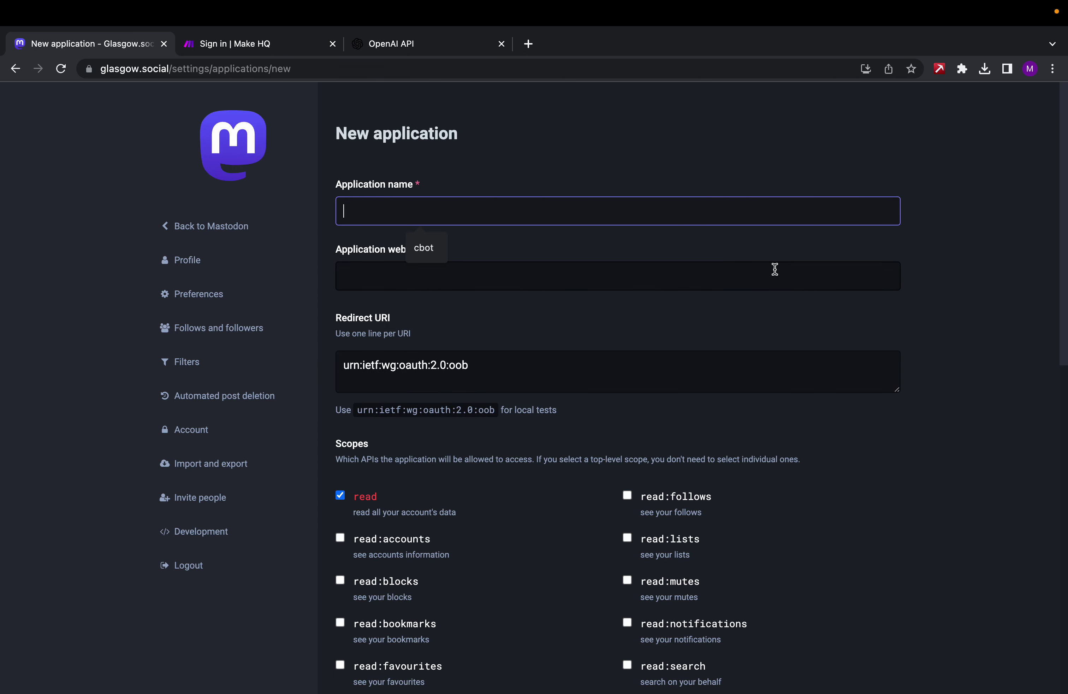
pyautogui.write('cbot')
pyautogui.scroll(-5, 685, 386)
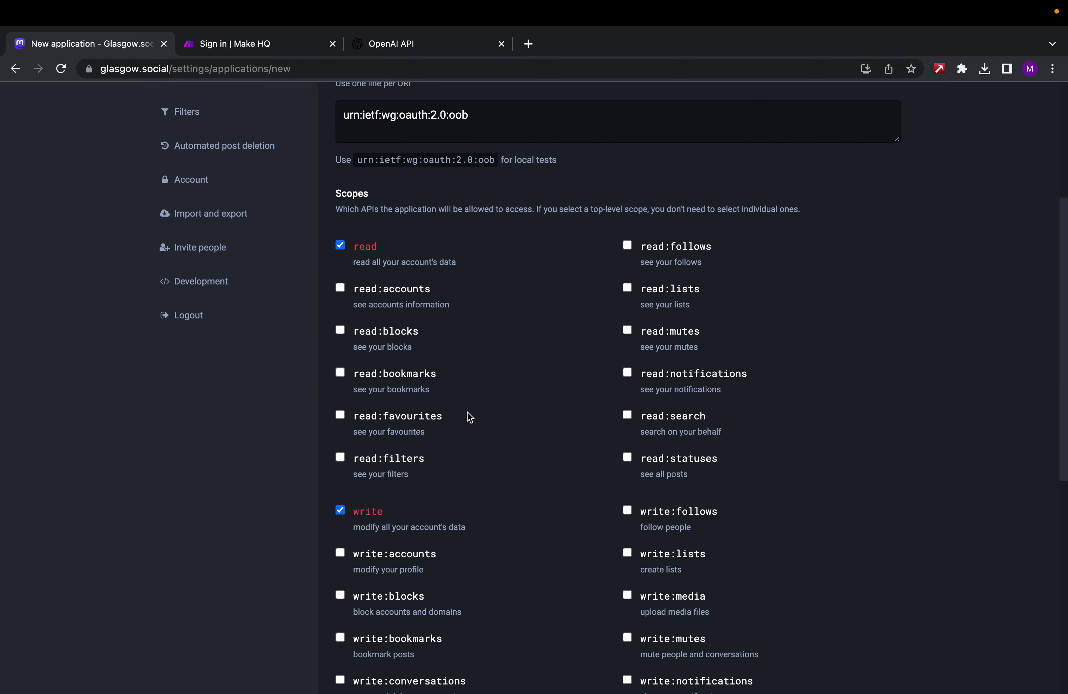
pyautogui.scroll(-10, 470, 415)
pyautogui.click(536, 640)
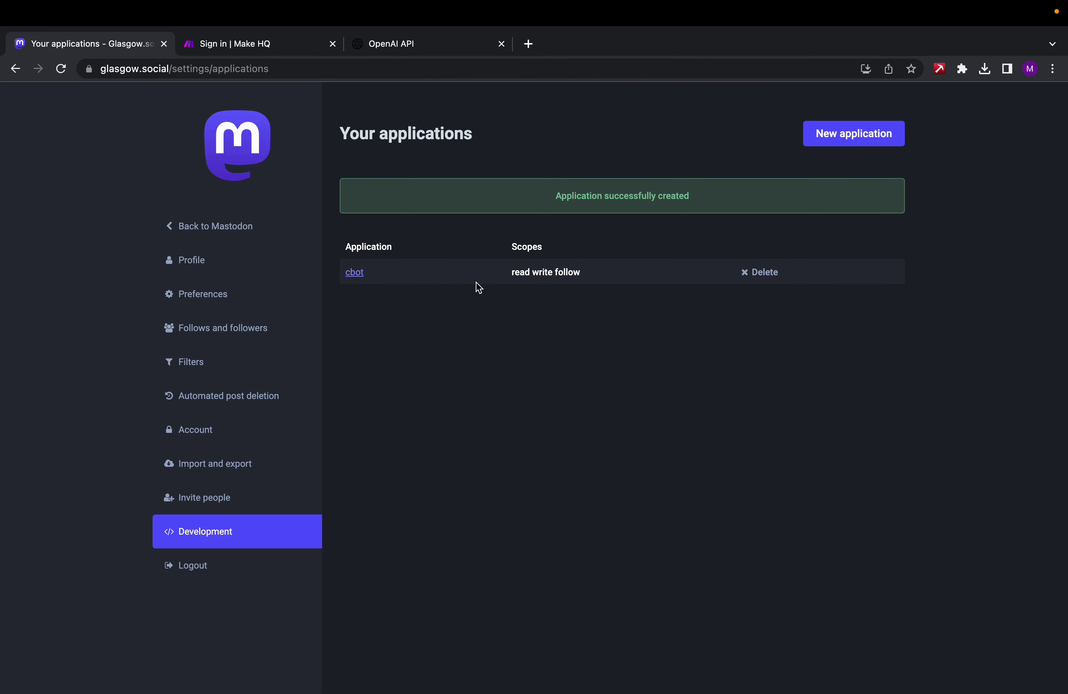
# Open the cbot application's details and copy its access token
pyautogui.click(349, 278)
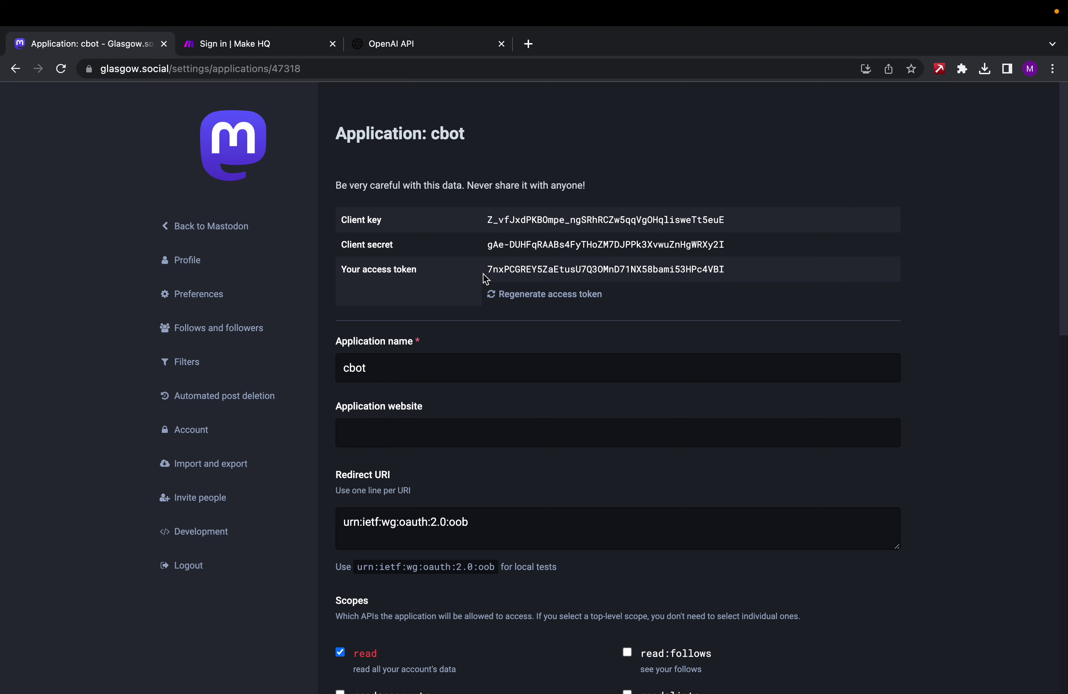
pyautogui.moveTo(487, 271); pyautogui.dragTo(762, 274)
pyautogui.press('super+c')
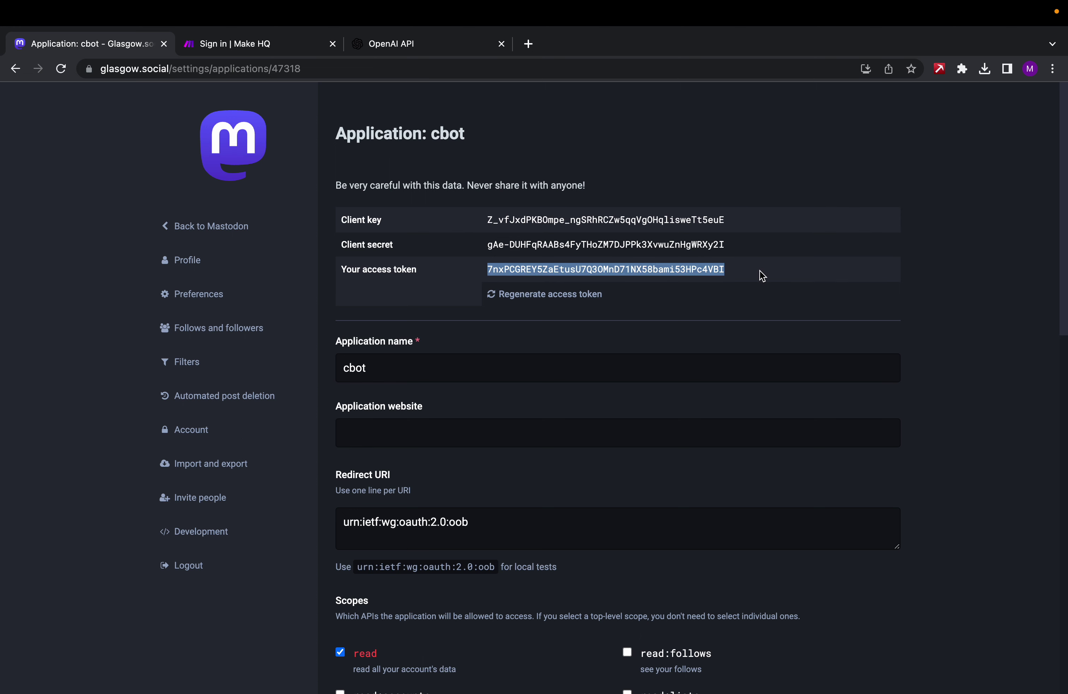
# Switch to Make, sign in with the prefilled account credentials and start a new scenario
pyautogui.click(215, 49)
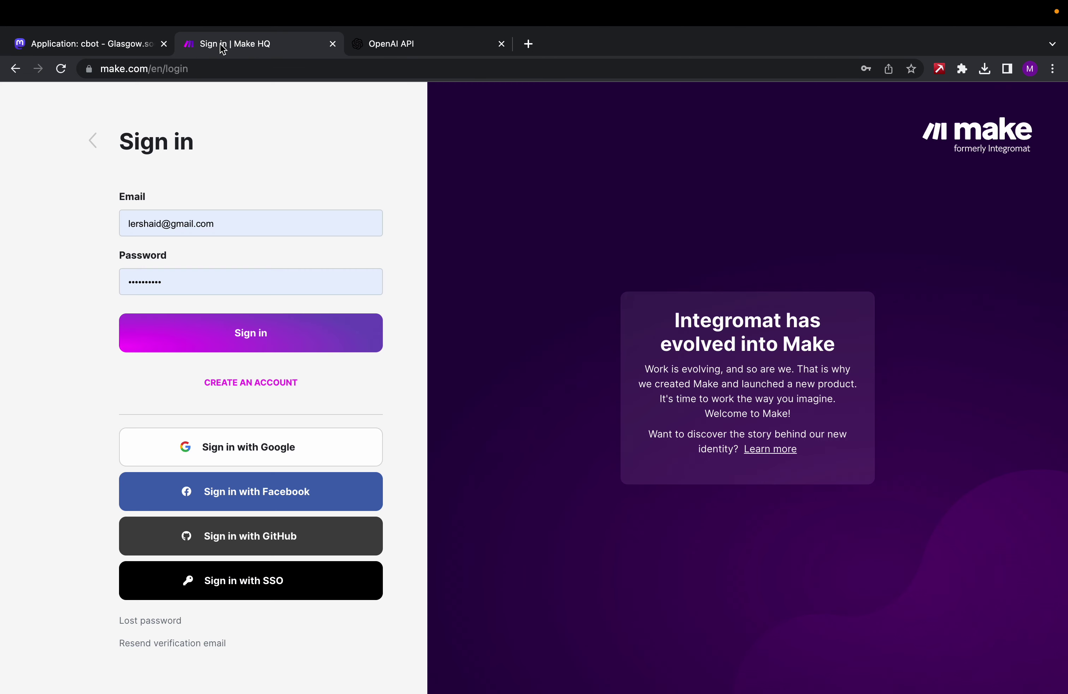
pyautogui.click(160, 328)
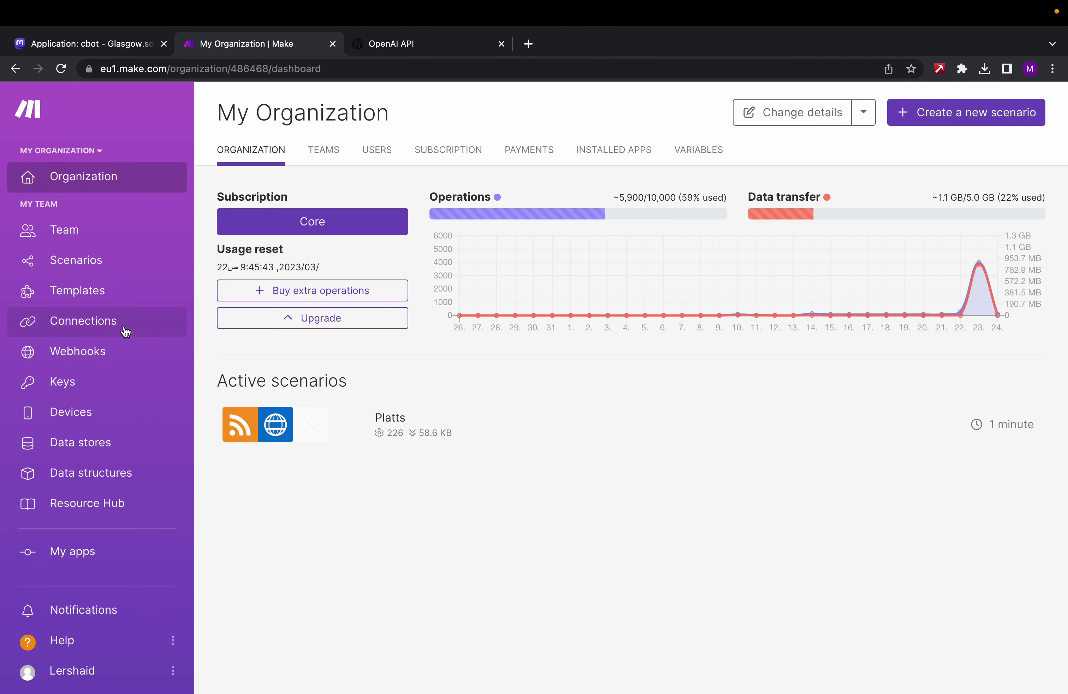
pyautogui.click(928, 122)
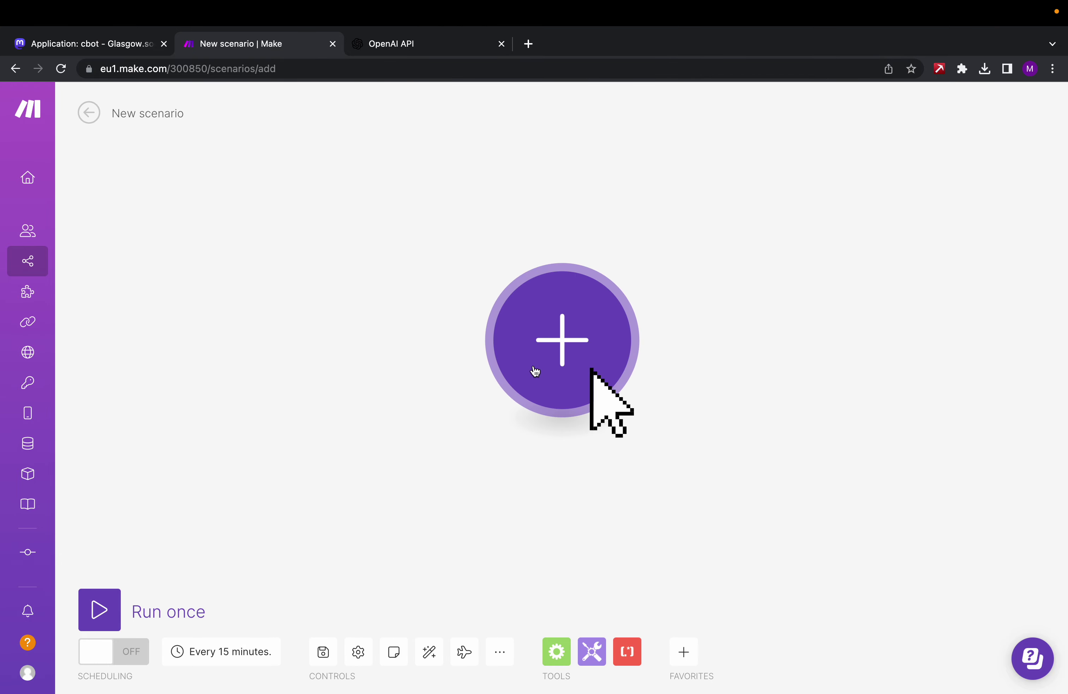
# Add the HTTP app's Make a request module as the scenario's first module
pyautogui.click(552, 327)
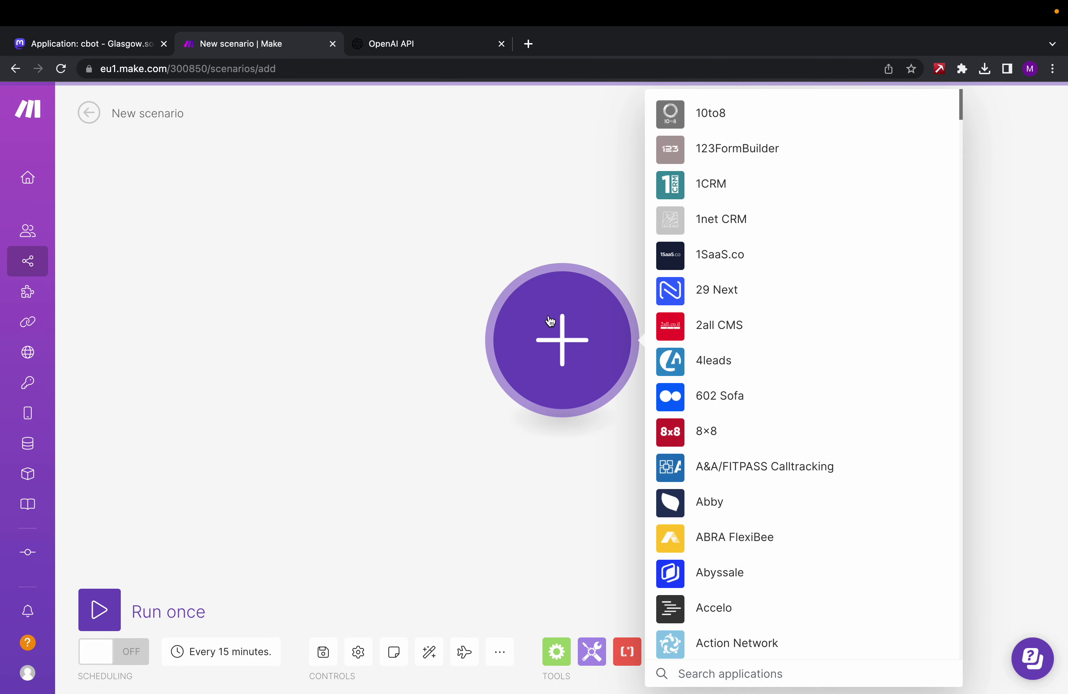
pyautogui.write('HTTP')
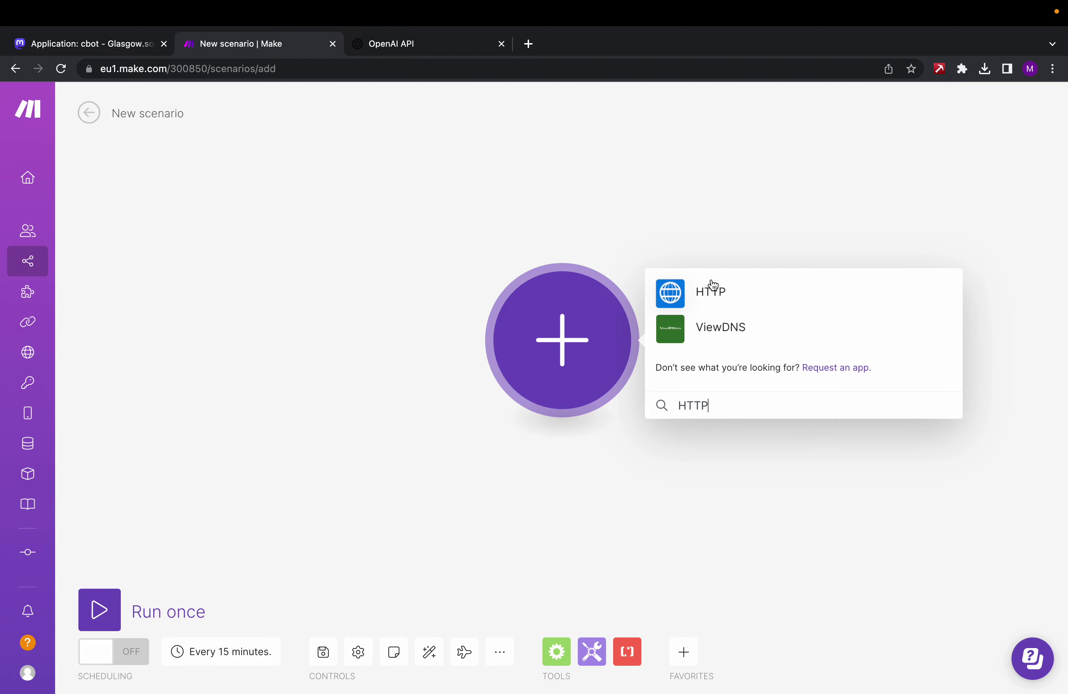
pyautogui.click(712, 288)
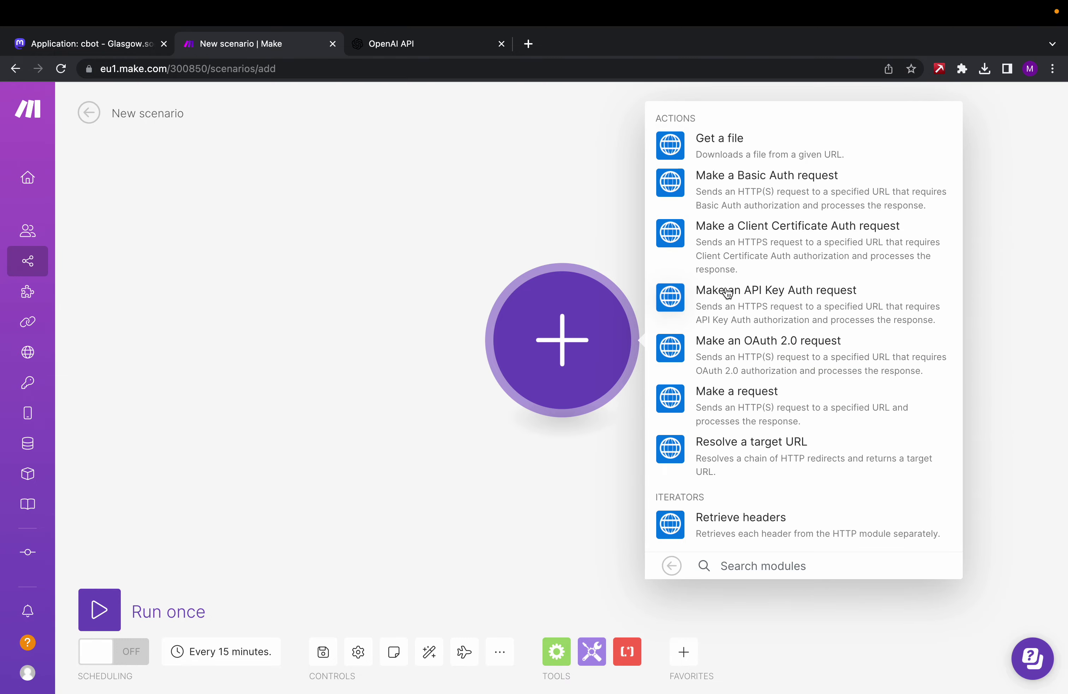
pyautogui.click(719, 400)
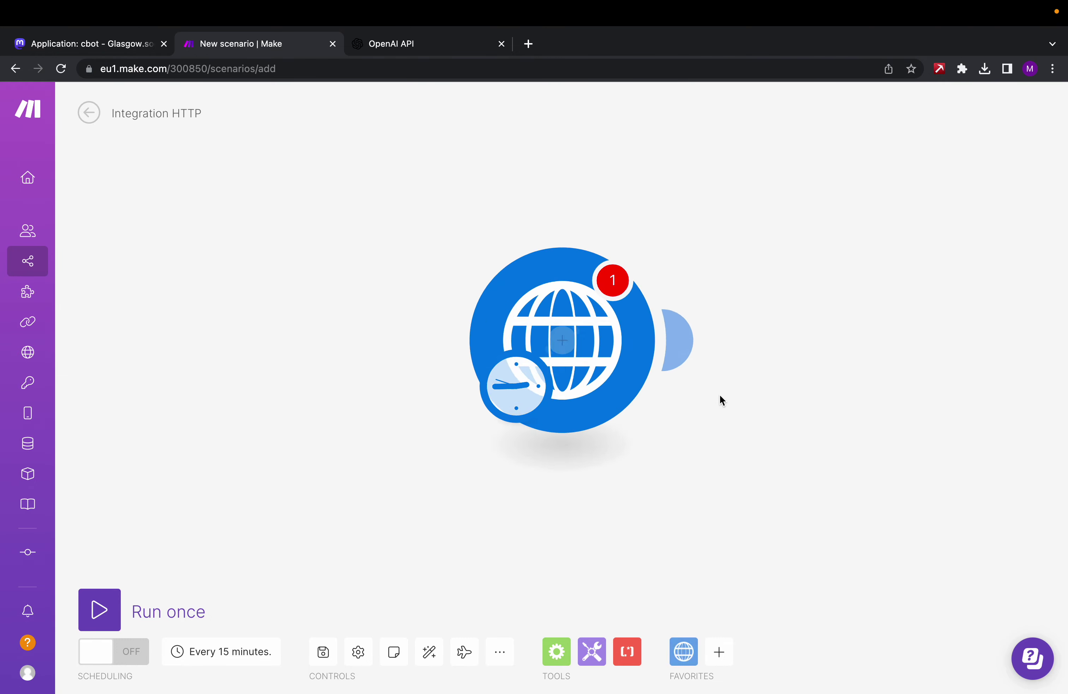
pyautogui.click(757, 183)
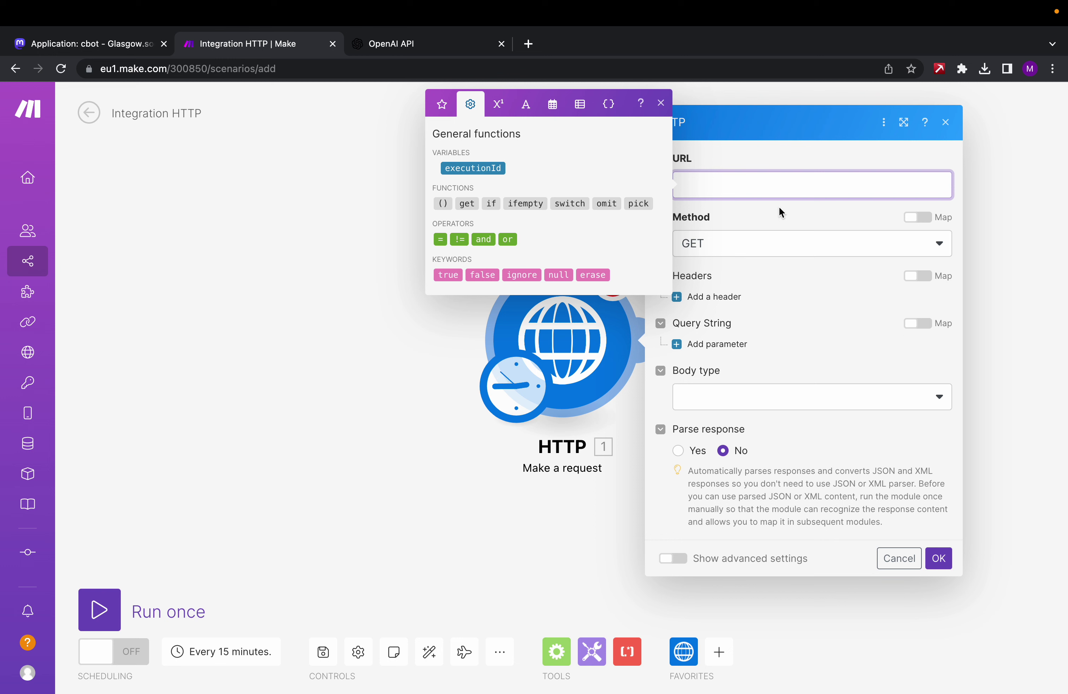
pyautogui.write('https://glasgow.social')
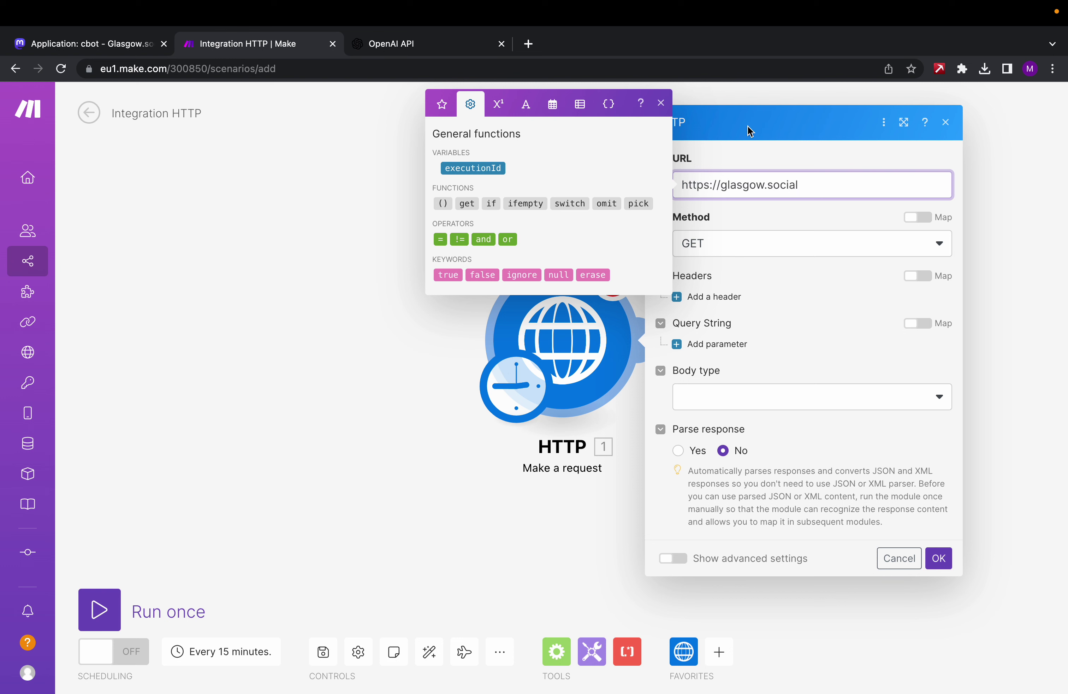
pyautogui.click(661, 104)
pyautogui.write('/')
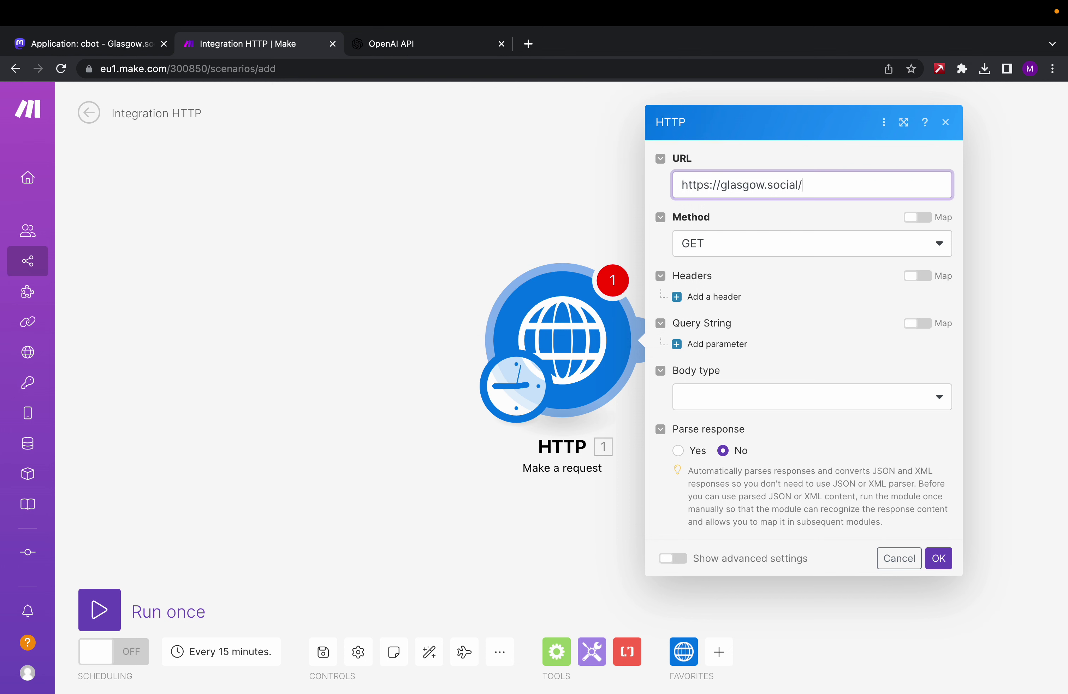
pyautogui.write('api/v1/notifications')
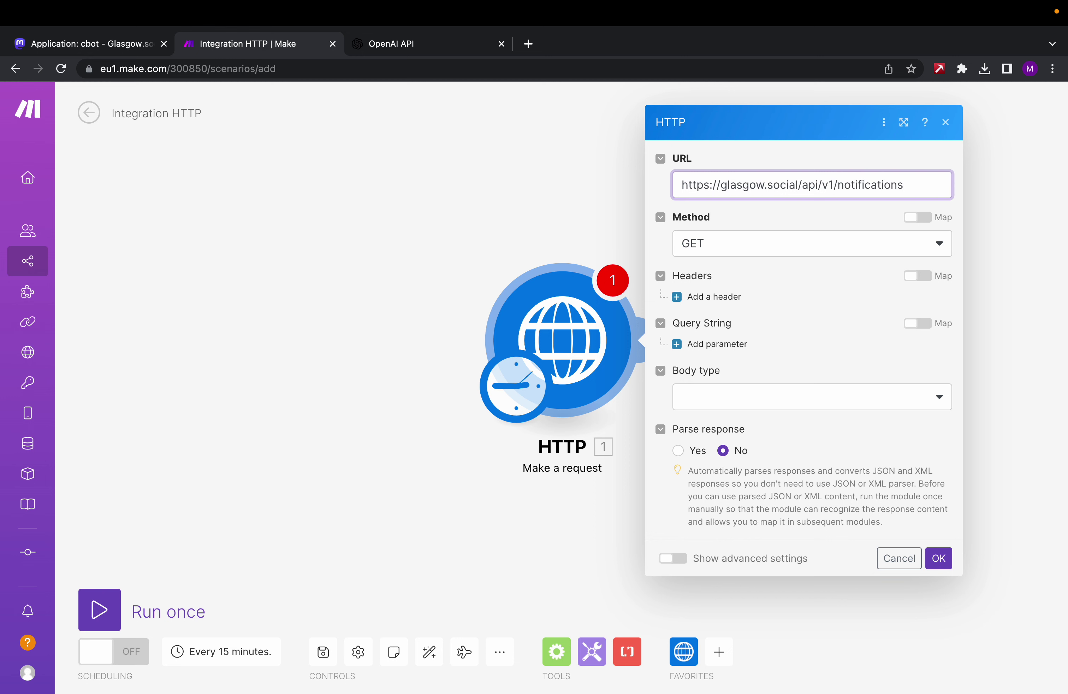
# Add a request header named Authorization whose value is Bearer followed by the copied access token
pyautogui.click(706, 296)
pyautogui.click(731, 318)
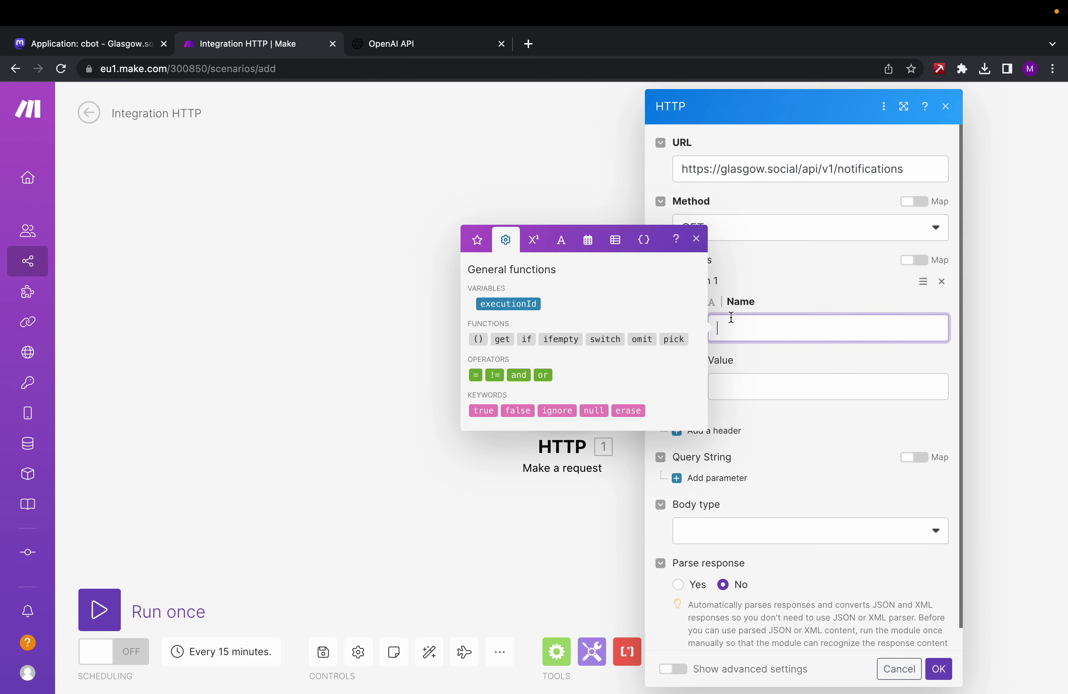
pyautogui.write('Au')
pyautogui.write('tho')
pyautogui.write('ris')
pyautogui.write('ation')
pyautogui.press('Tab')
pyautogui.write('B')
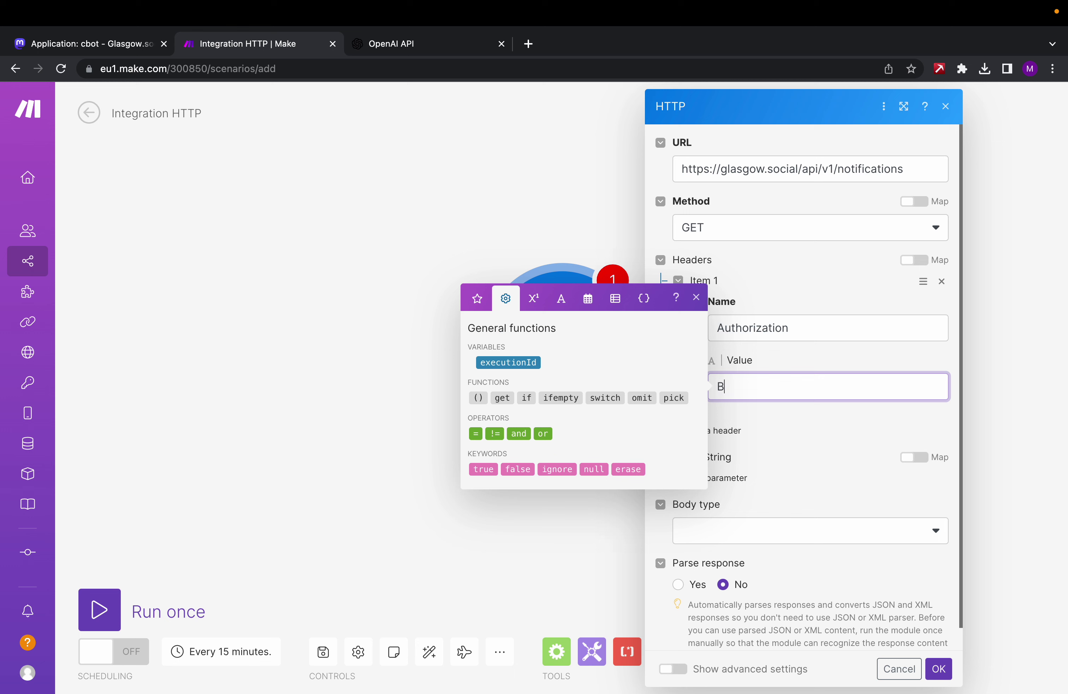
pyautogui.write('earer')
pyautogui.press('super+v')
pyautogui.click(696, 297)
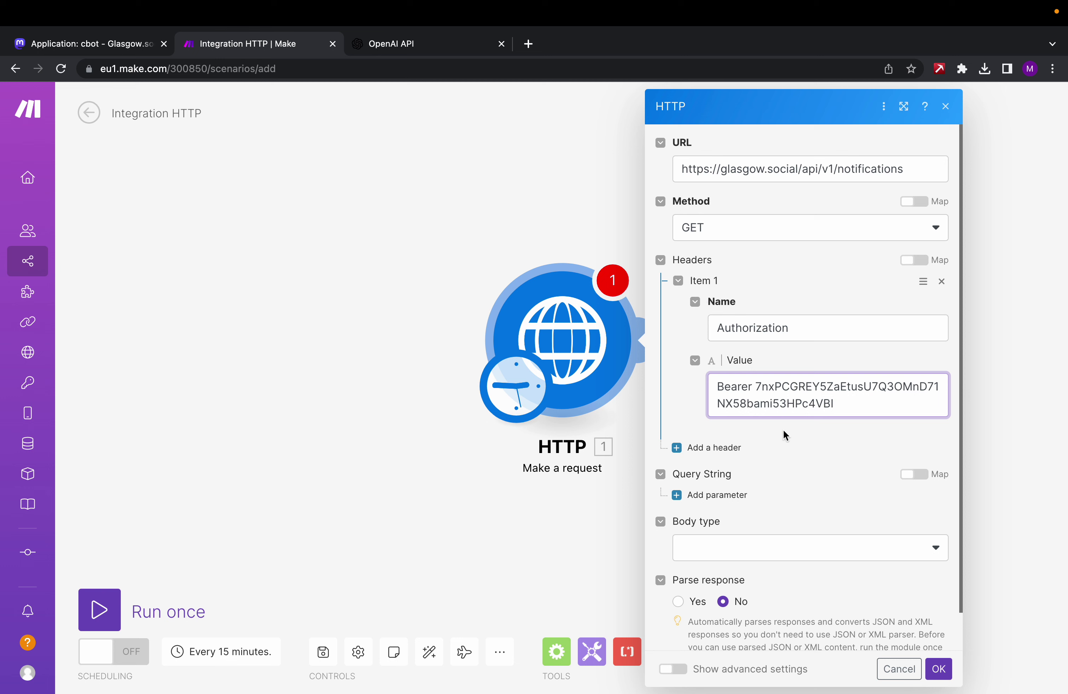
# Add a second request header named Content-Type with the value multipart/form-data
pyautogui.click(684, 448)
pyautogui.click(769, 494)
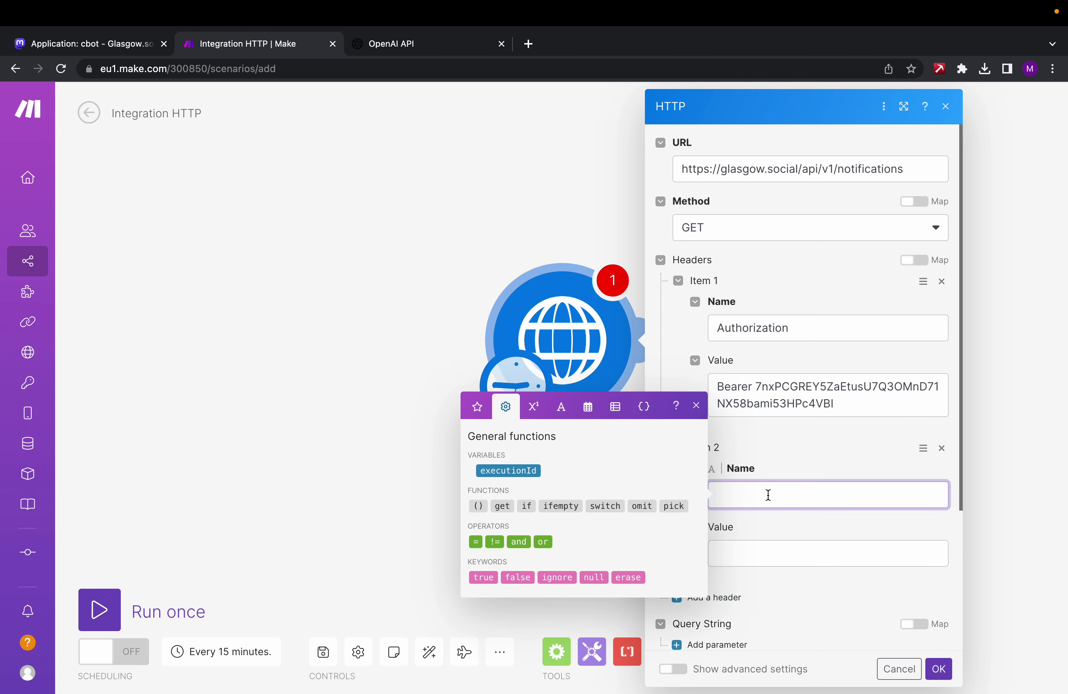
pyautogui.write('Content-Type')
pyautogui.press('Tab')
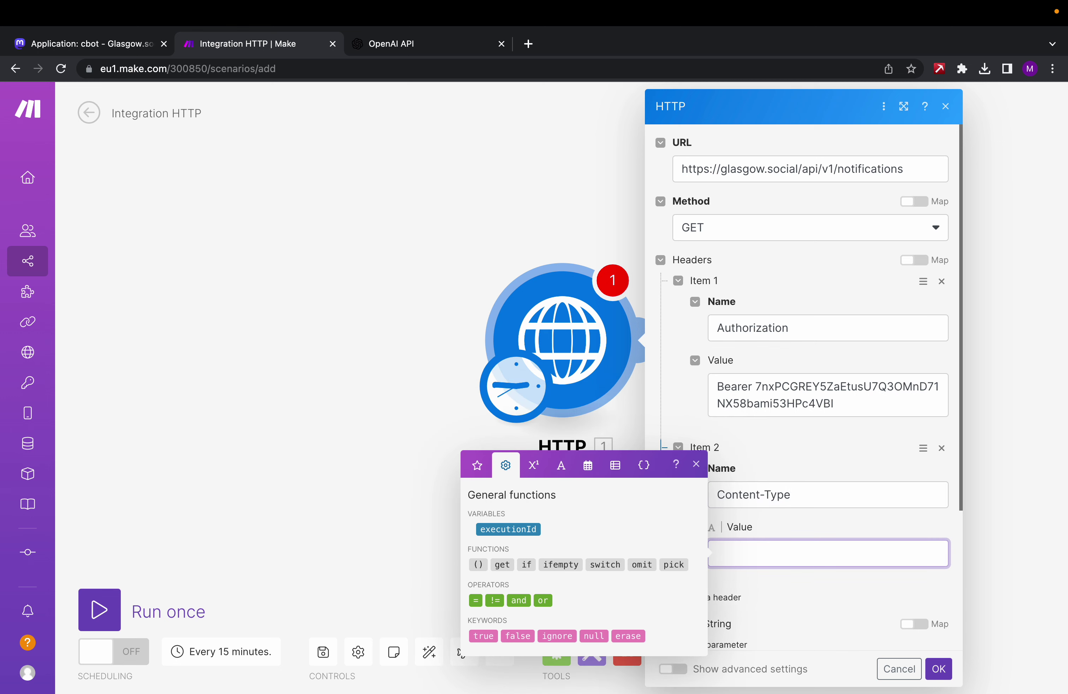
pyautogui.write('multipart/form-data')
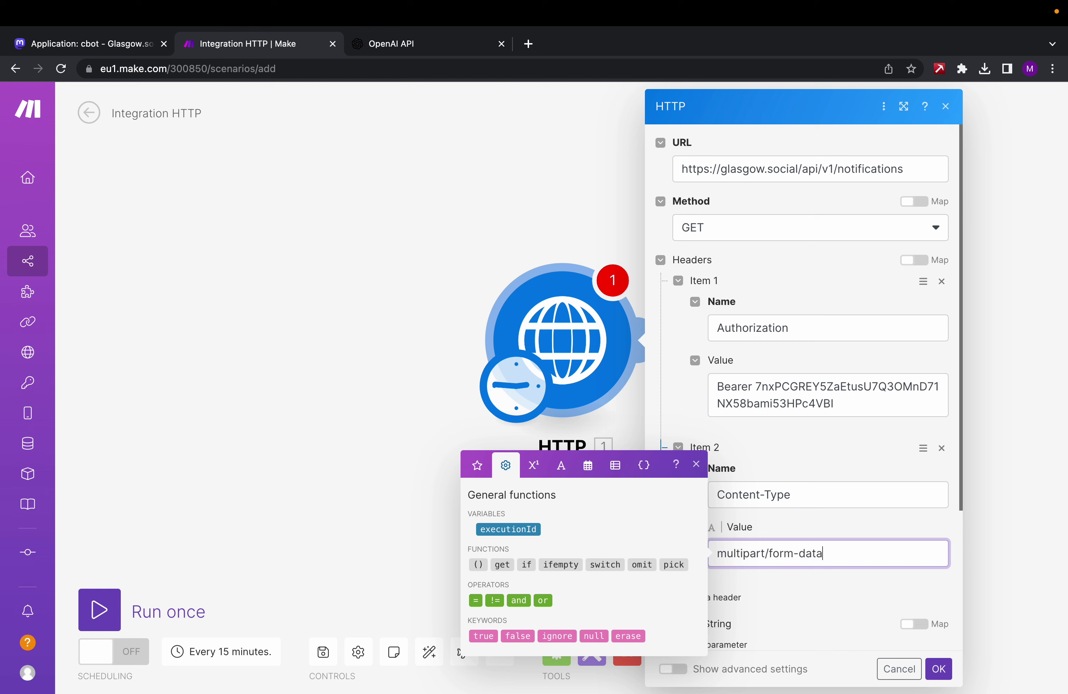
pyautogui.click(698, 464)
pyautogui.scroll(-5, 700, 462)
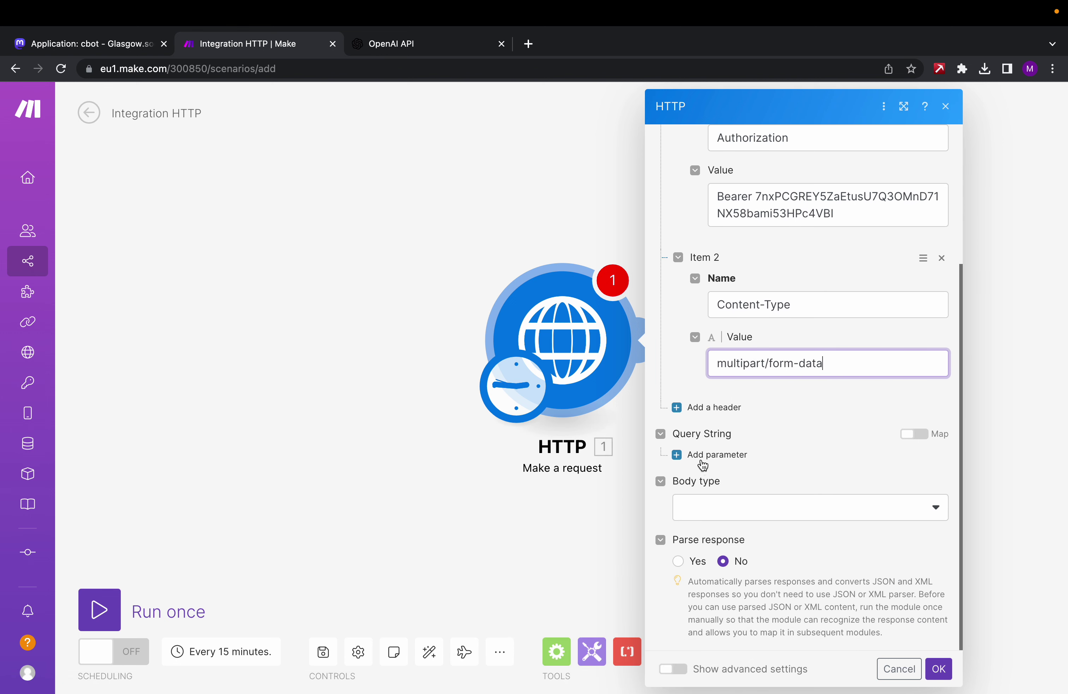
pyautogui.click(733, 456)
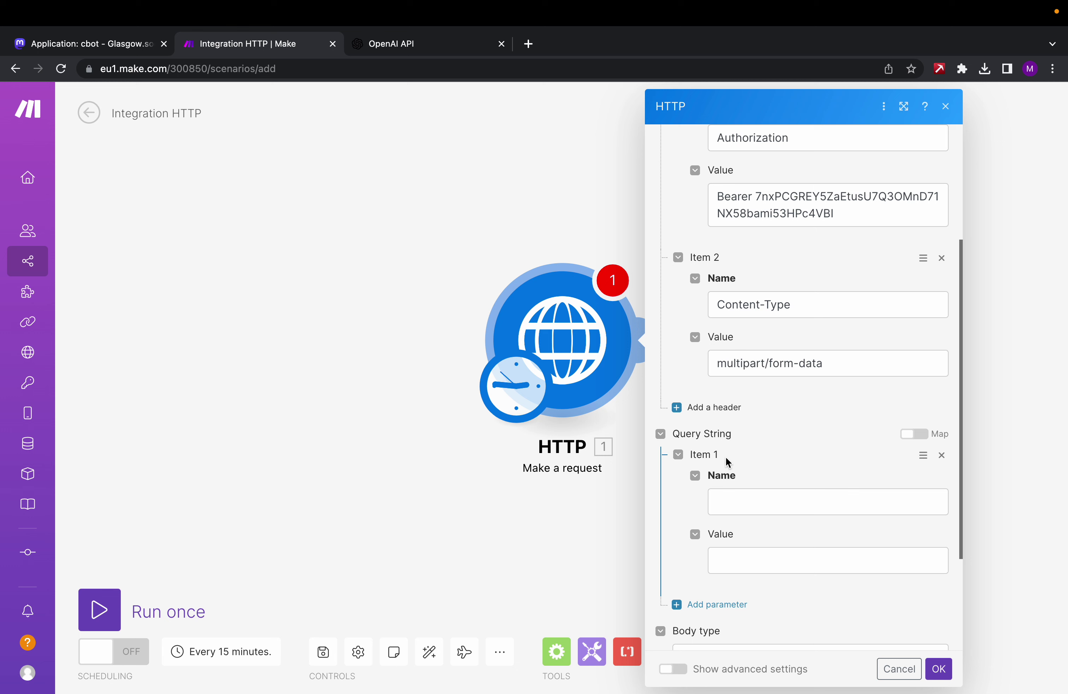
pyautogui.click(728, 496)
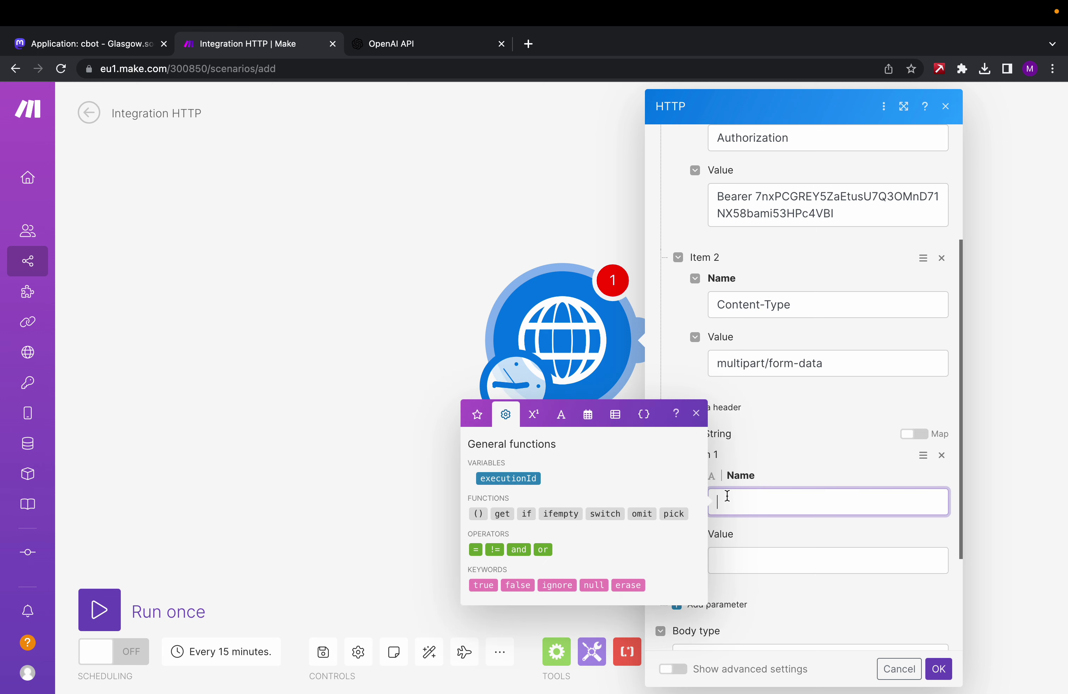
pyautogui.write('notifications')
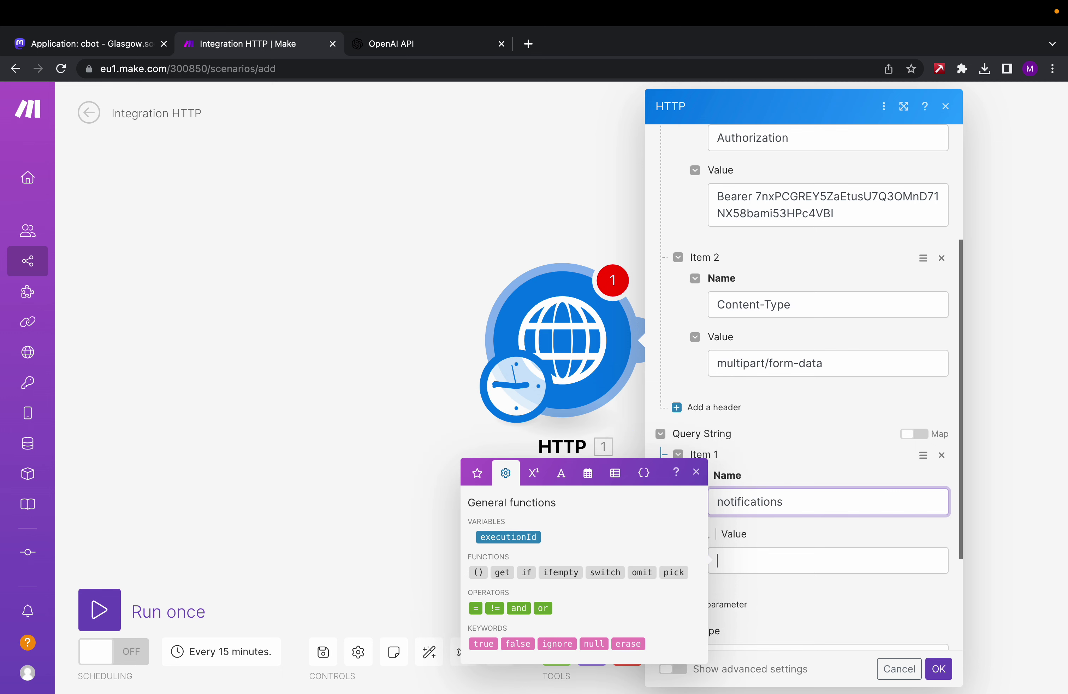
pyautogui.click(829, 560)
pyautogui.write('https://')
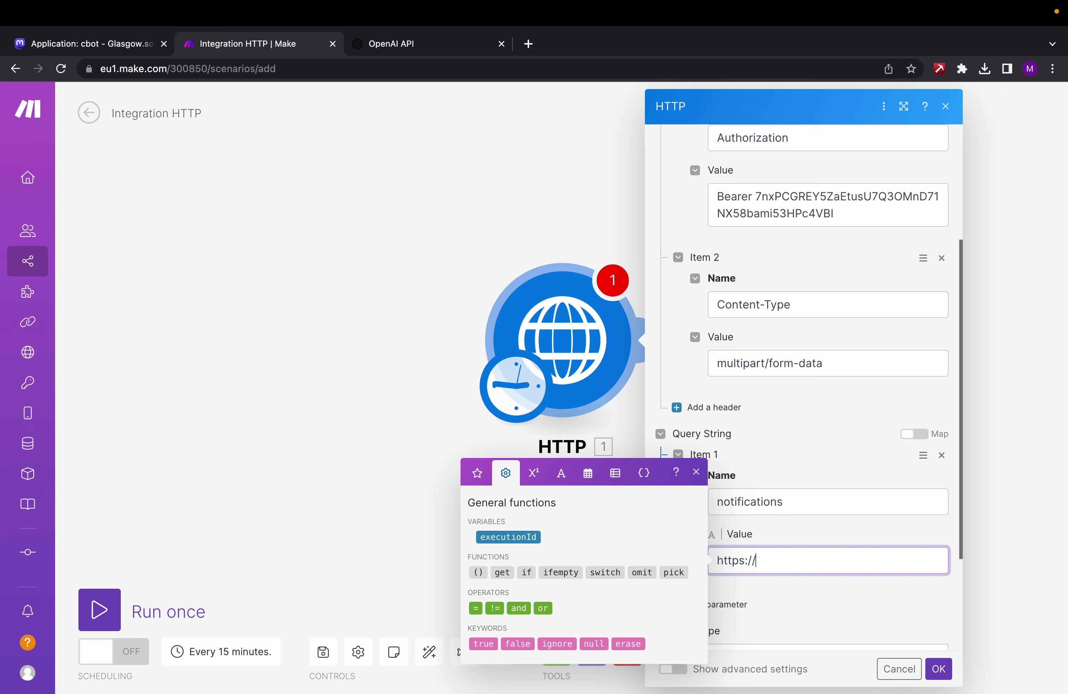
pyautogui.write('glasgow.social/')
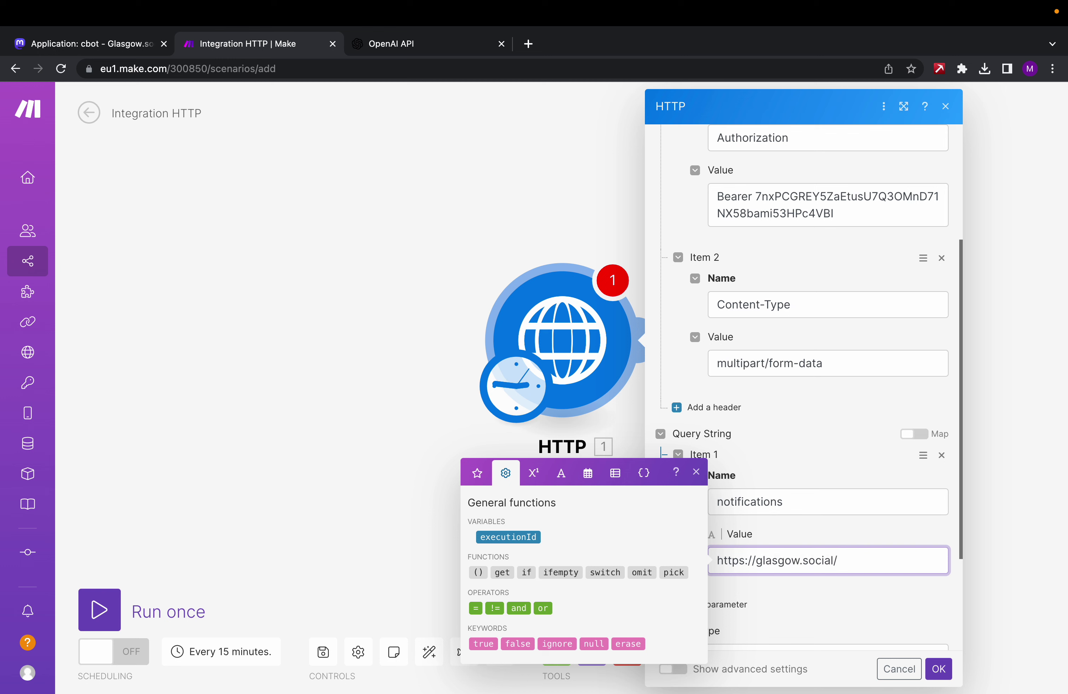
pyautogui.write('api/v1/notifications')
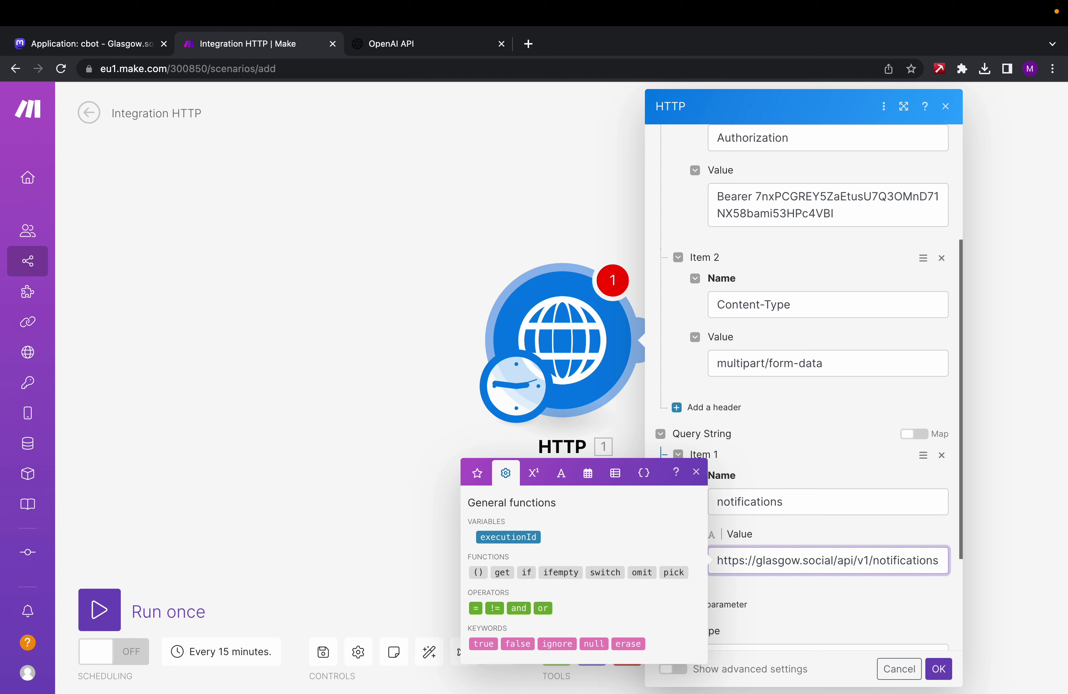
pyautogui.write('?')
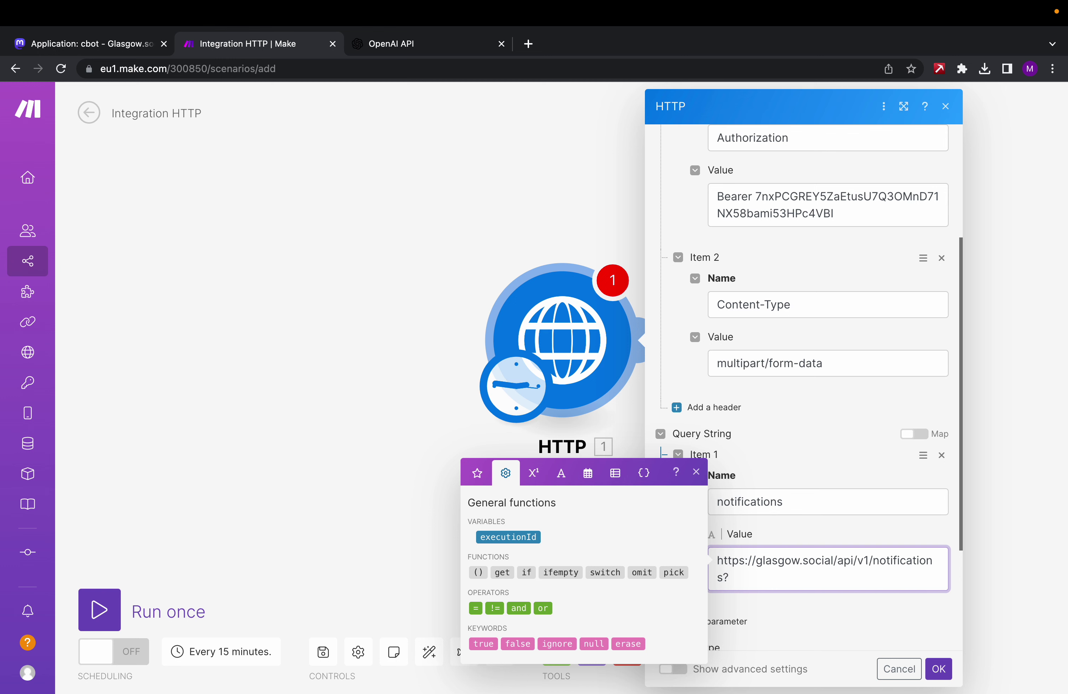
pyautogui.write('access_token=')
pyautogui.press('super+v')
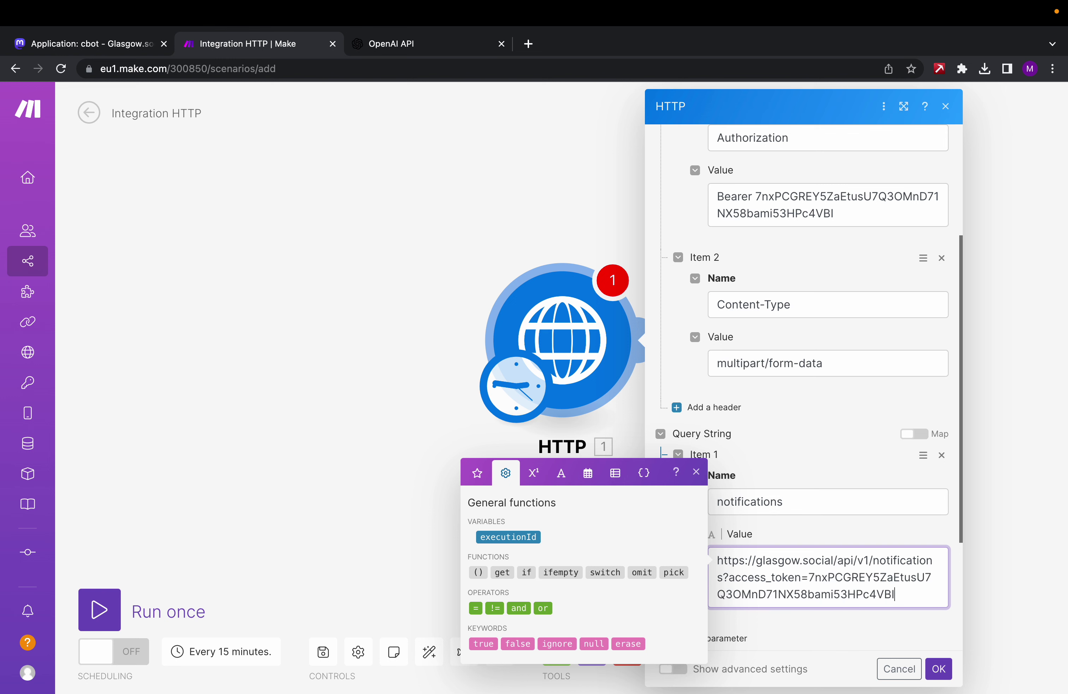
pyautogui.click(696, 472)
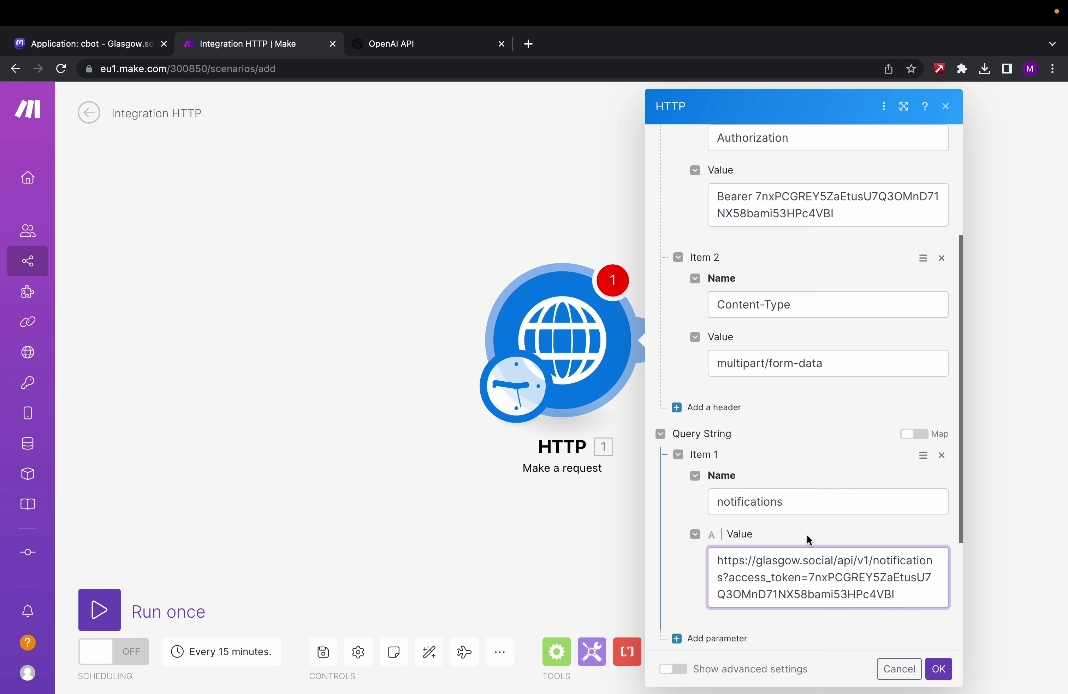
pyautogui.scroll(-4, 808, 534)
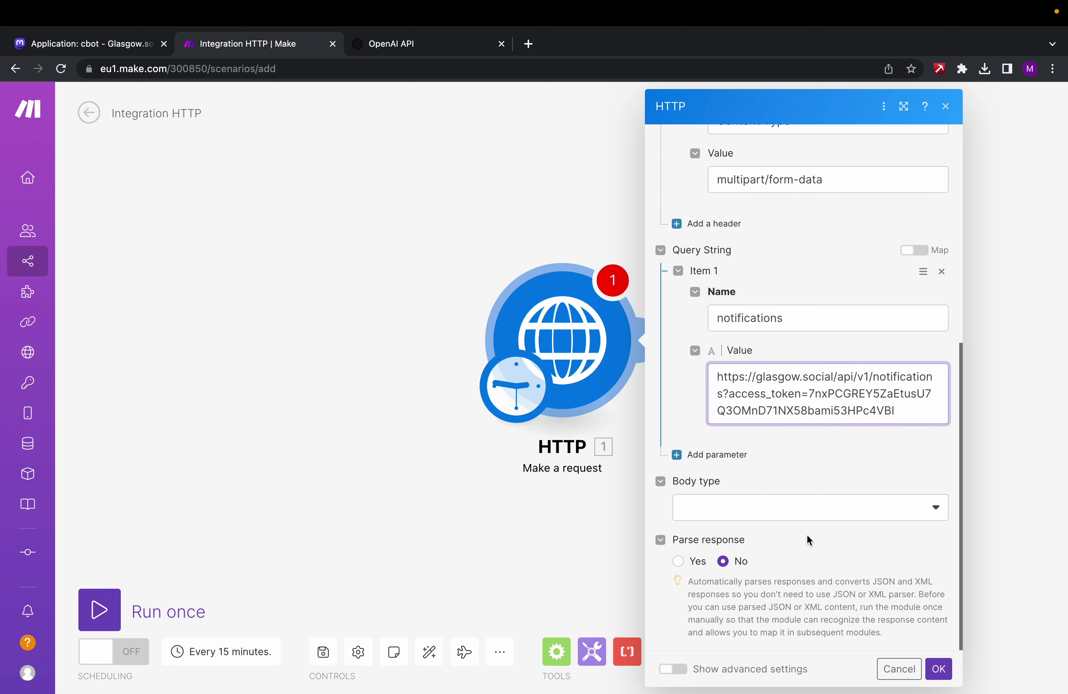
# Set the request's body type to Raw and content type to JSON (application/json), enable response parsing, and save the module settings
pyautogui.click(775, 509)
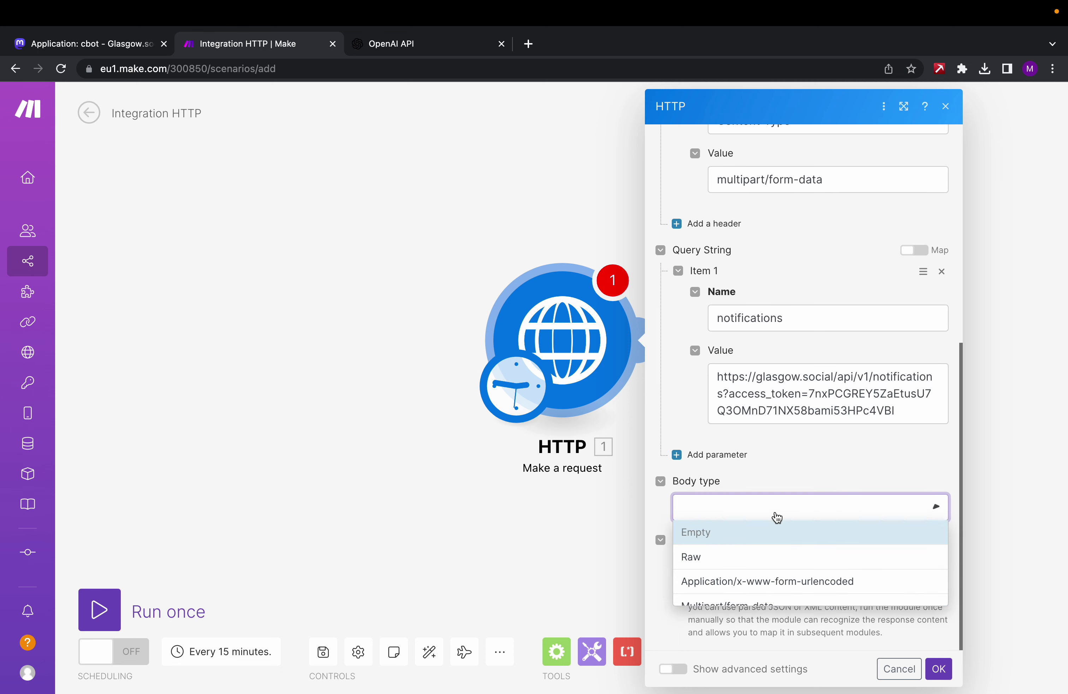
pyautogui.click(732, 558)
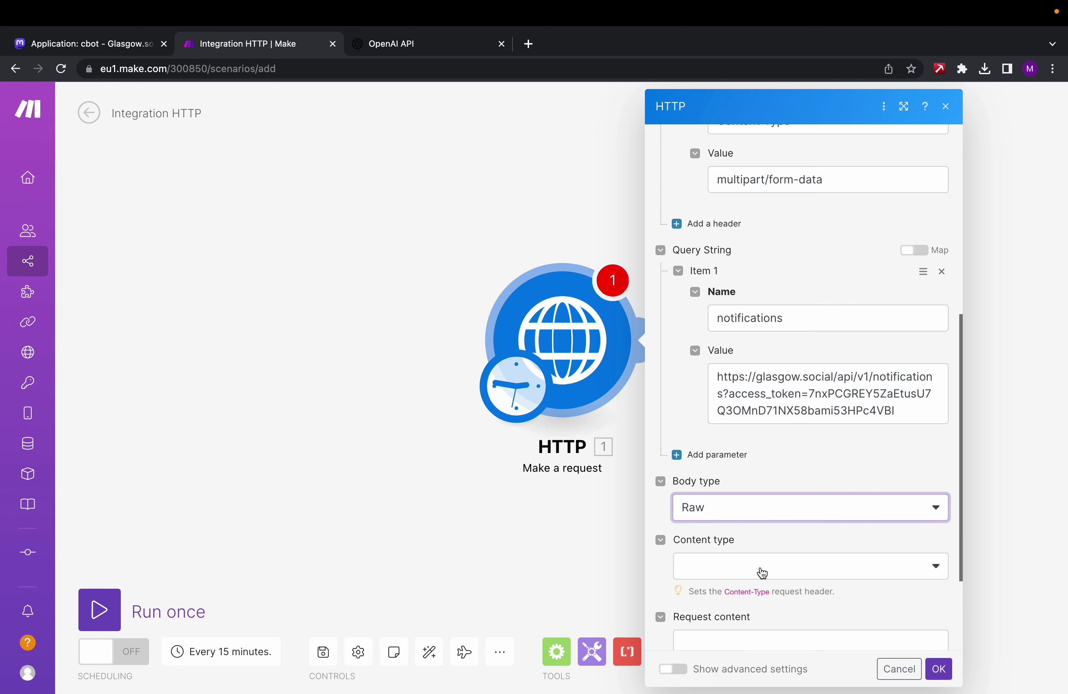
pyautogui.click(804, 573)
pyautogui.click(739, 478)
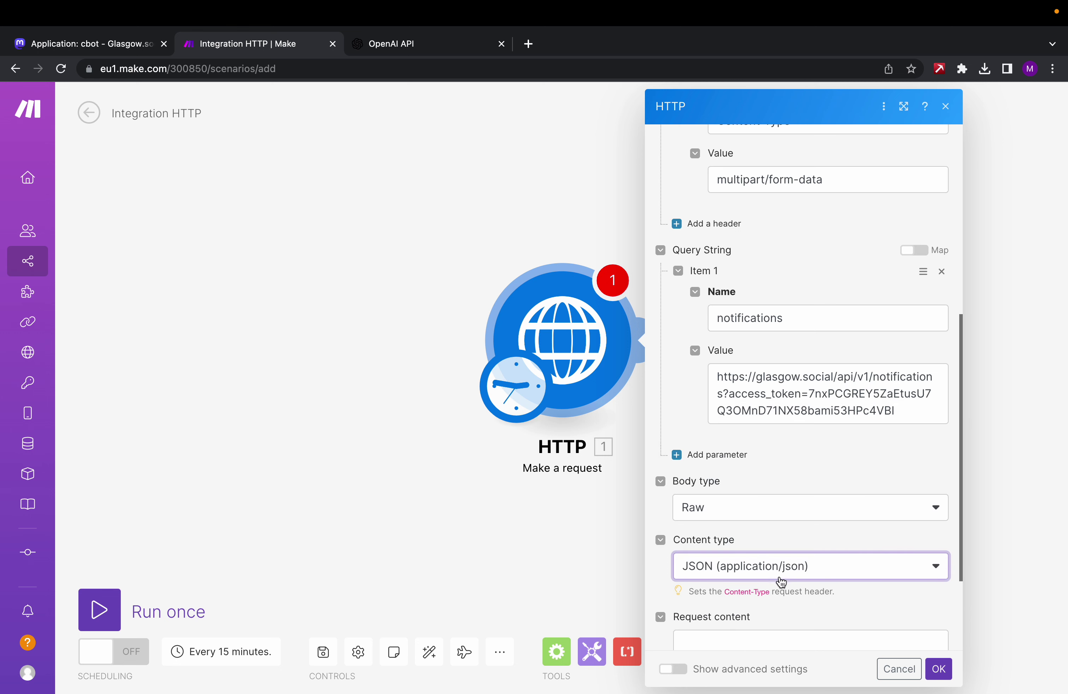
pyautogui.scroll(-3, 780, 583)
pyautogui.click(678, 561)
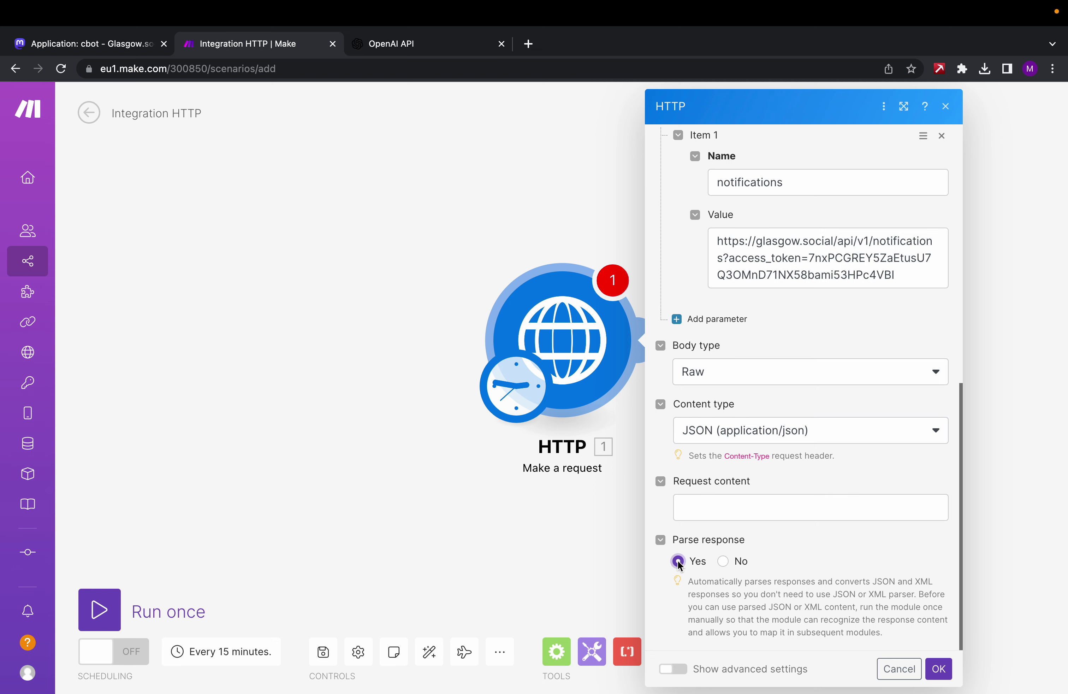
pyautogui.click(938, 669)
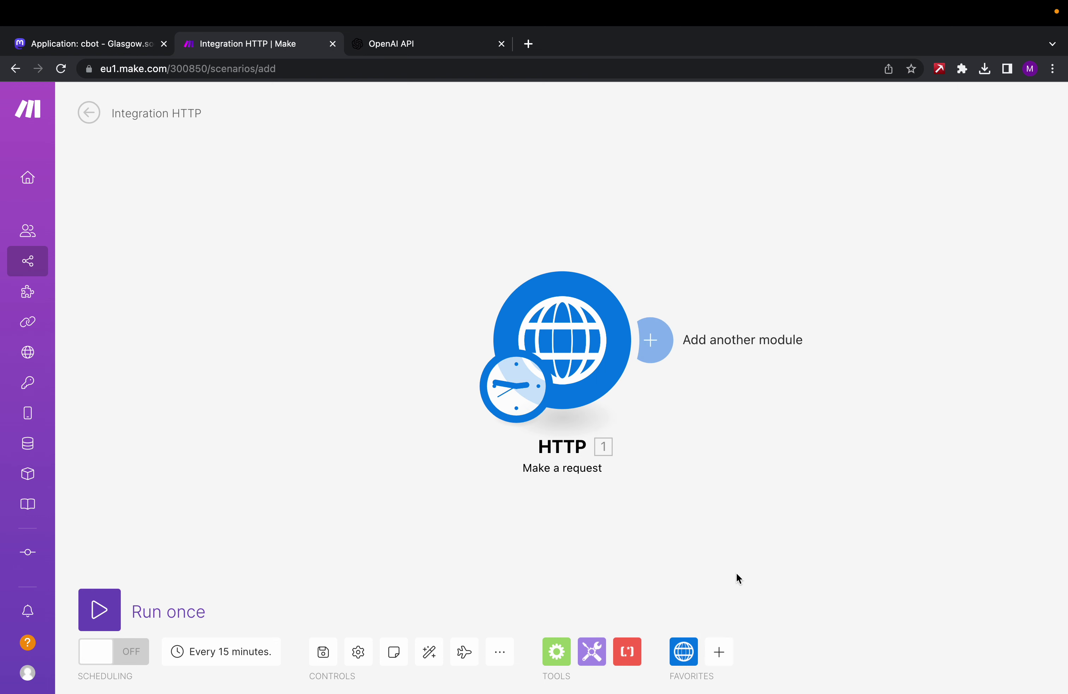
# Rename the scenario as Glasgow Integration and save it
pyautogui.click(152, 109)
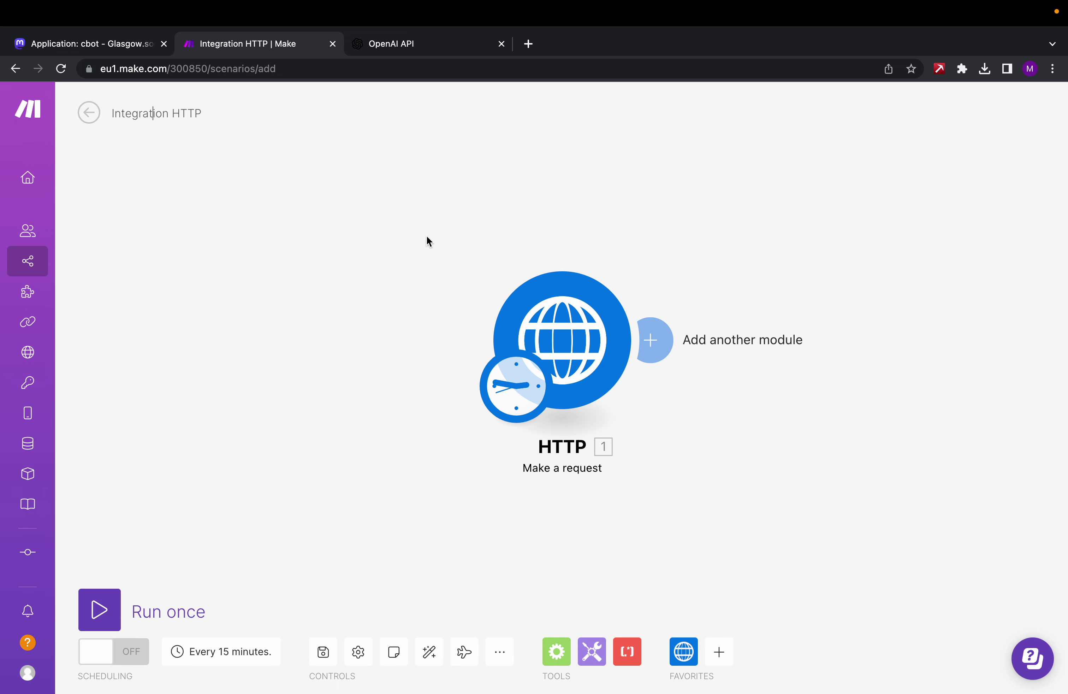
pyautogui.press('super+a')
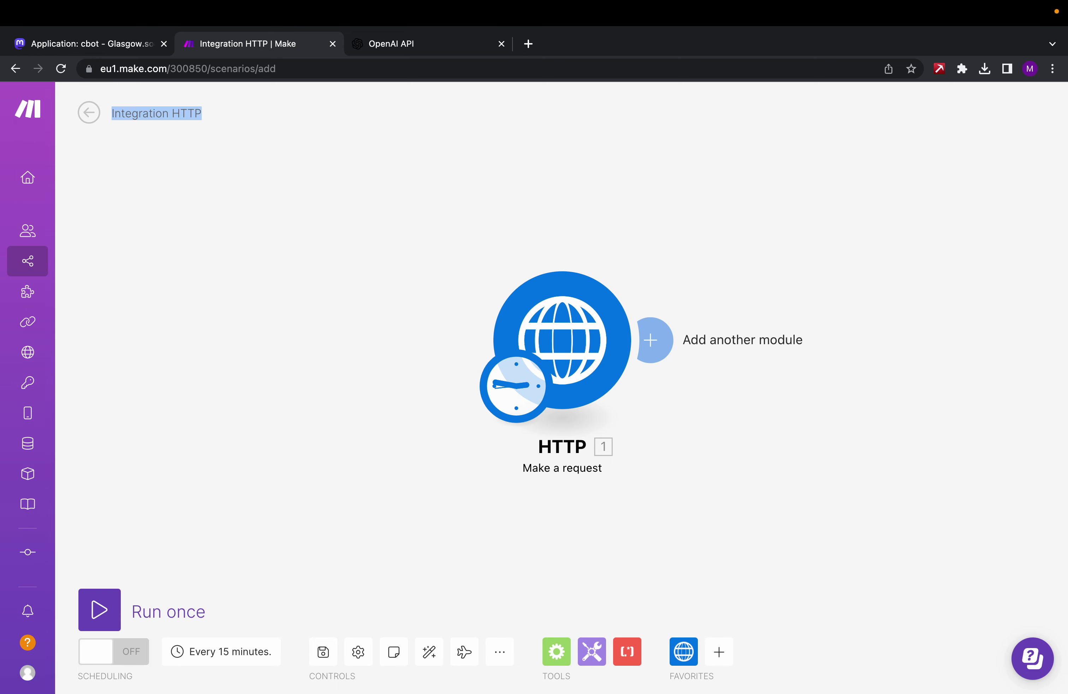
pyautogui.write('Glasgow I')
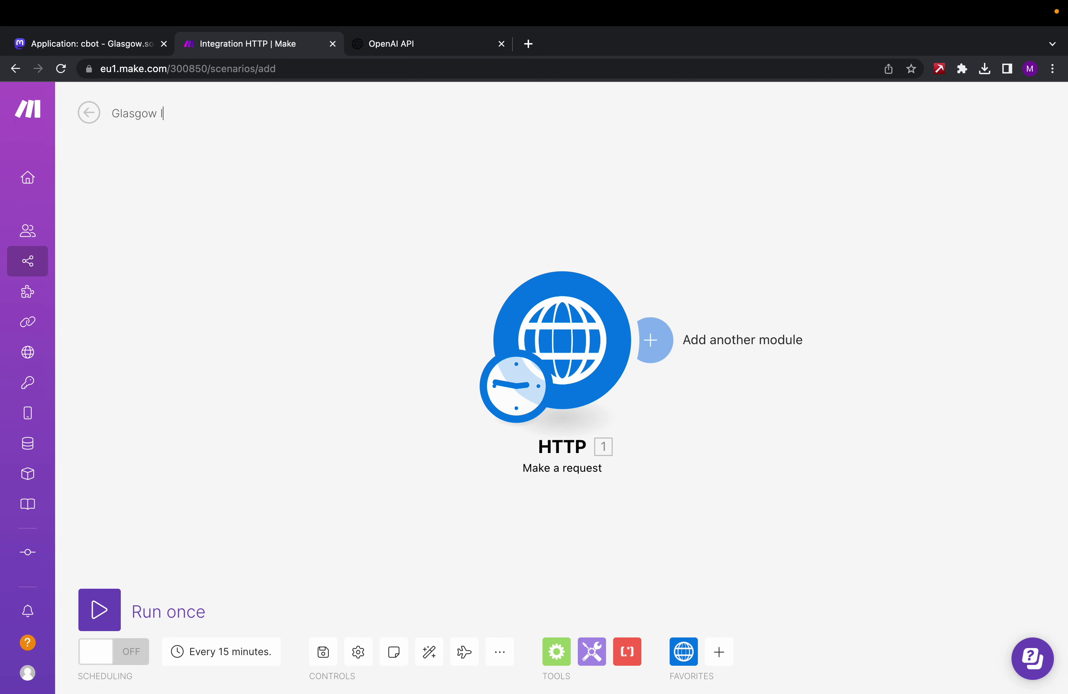
pyautogui.write('ntegrations')
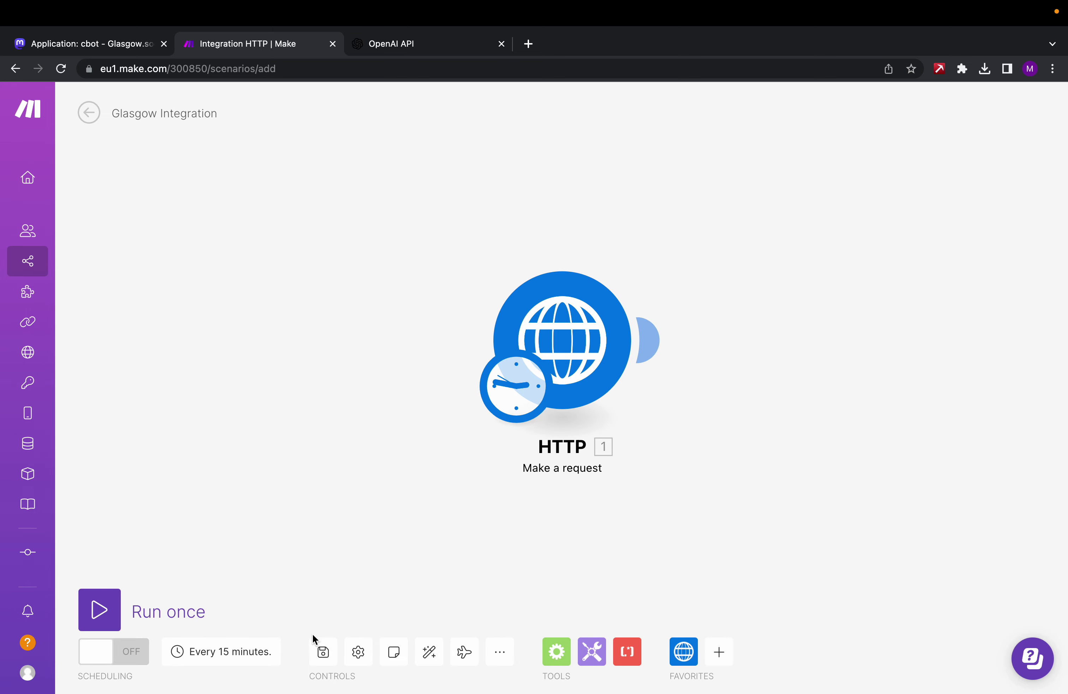
pyautogui.click(320, 653)
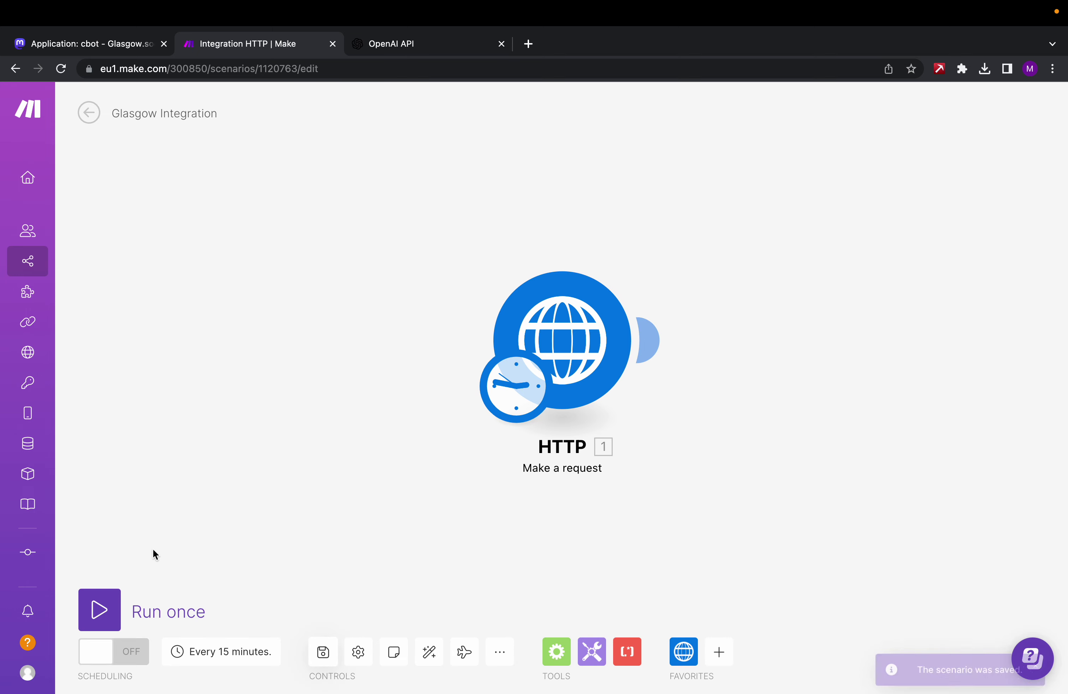
# Run the scenario once and examine the Data array in the HTTP module's output
pyautogui.click(96, 613)
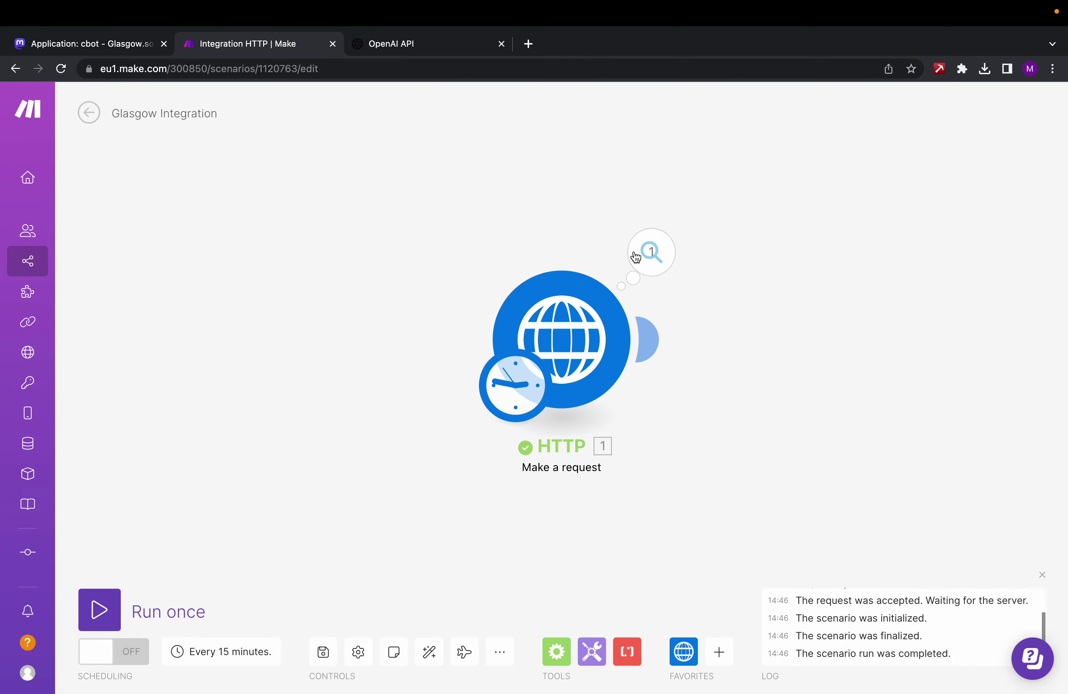
pyautogui.click(649, 253)
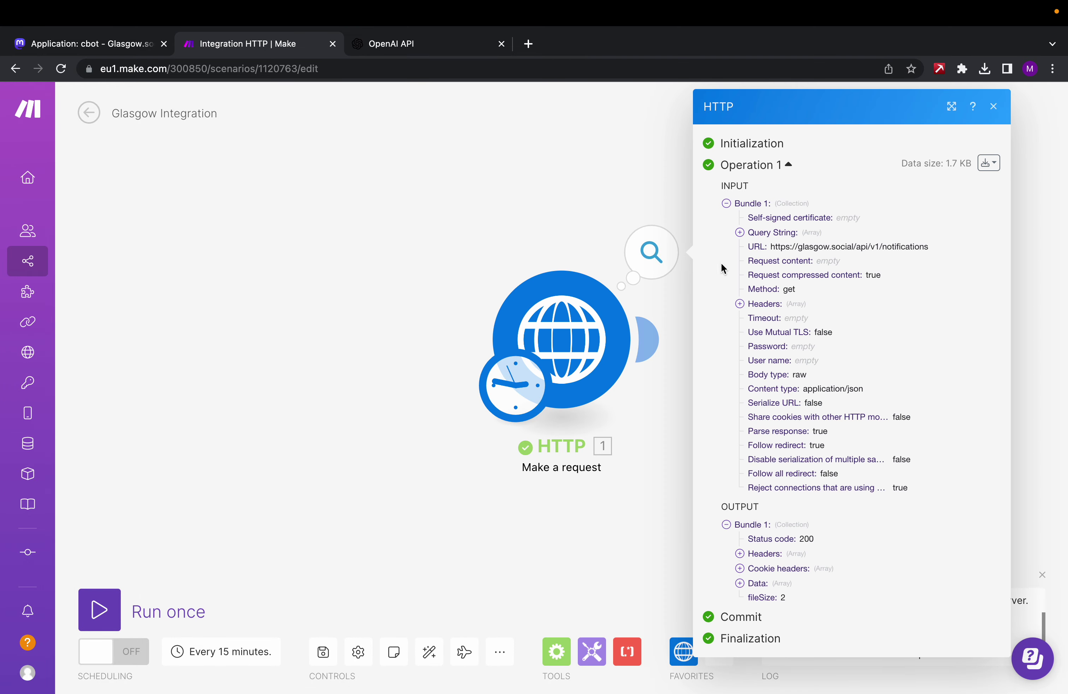
pyautogui.click(740, 583)
pyautogui.click(740, 584)
pyautogui.click(620, 159)
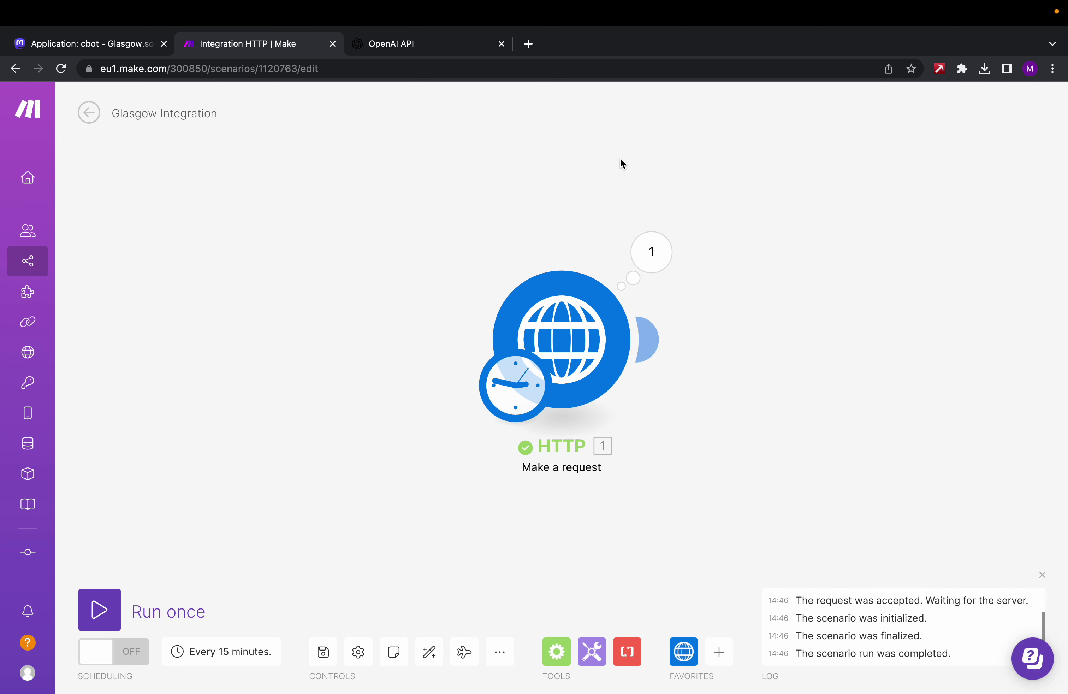
pyautogui.hotkey('ctrl', 'Left')
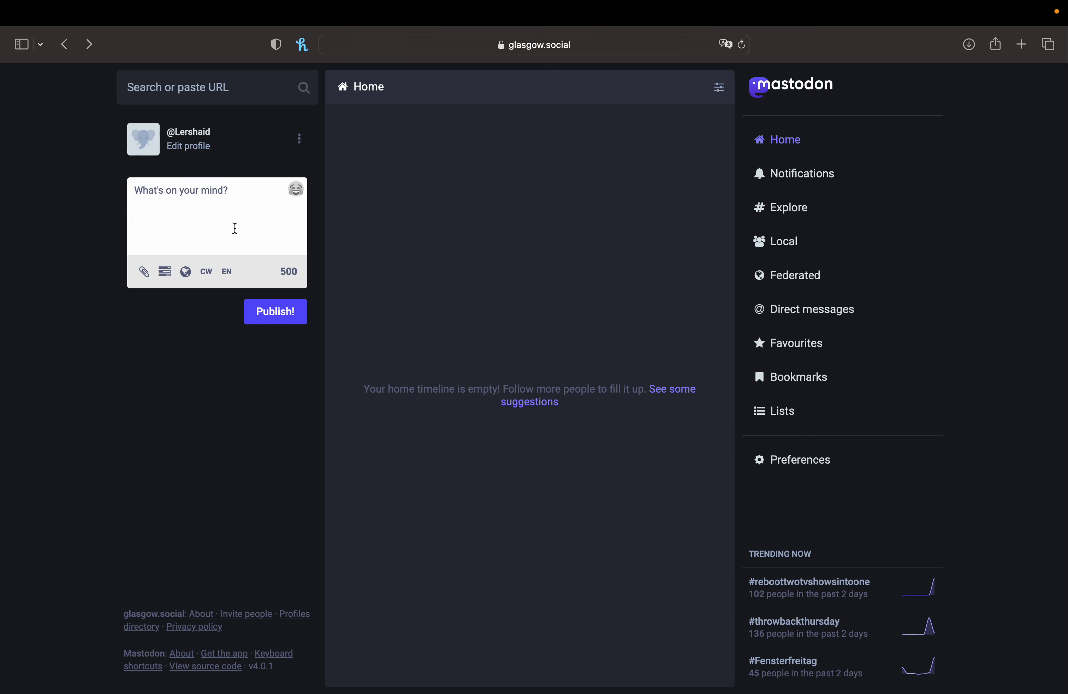
pyautogui.write('@icc')
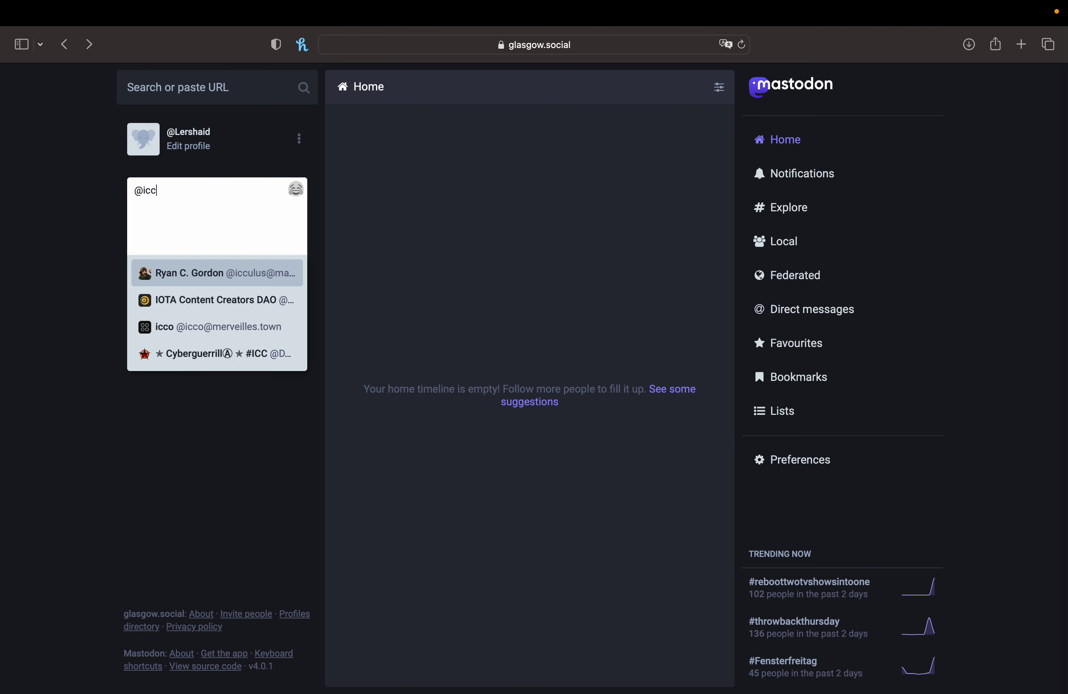
pyautogui.press('Return')
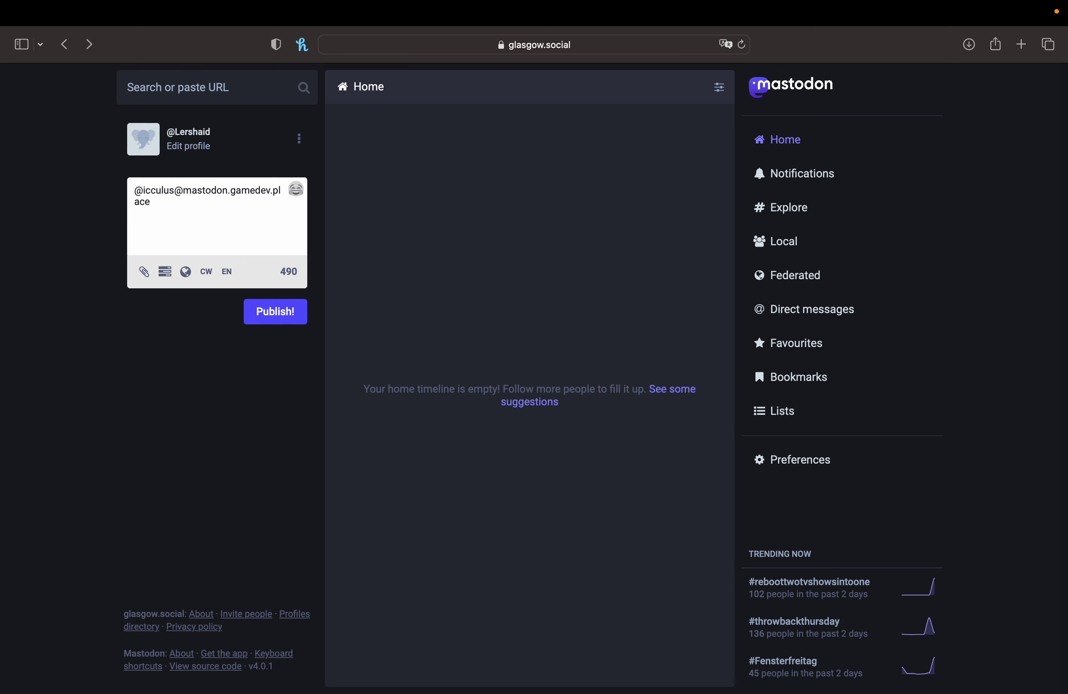
pyautogui.press('super+a')
pyautogui.write('@icc')
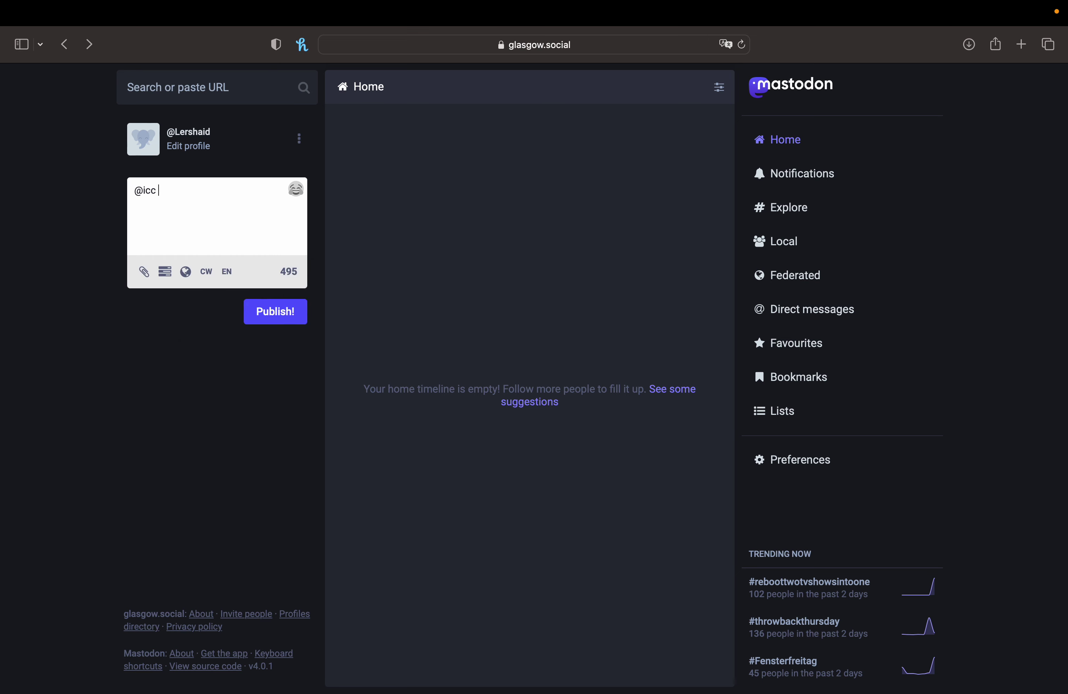
pyautogui.write('What time it is?')
pyautogui.click(272, 315)
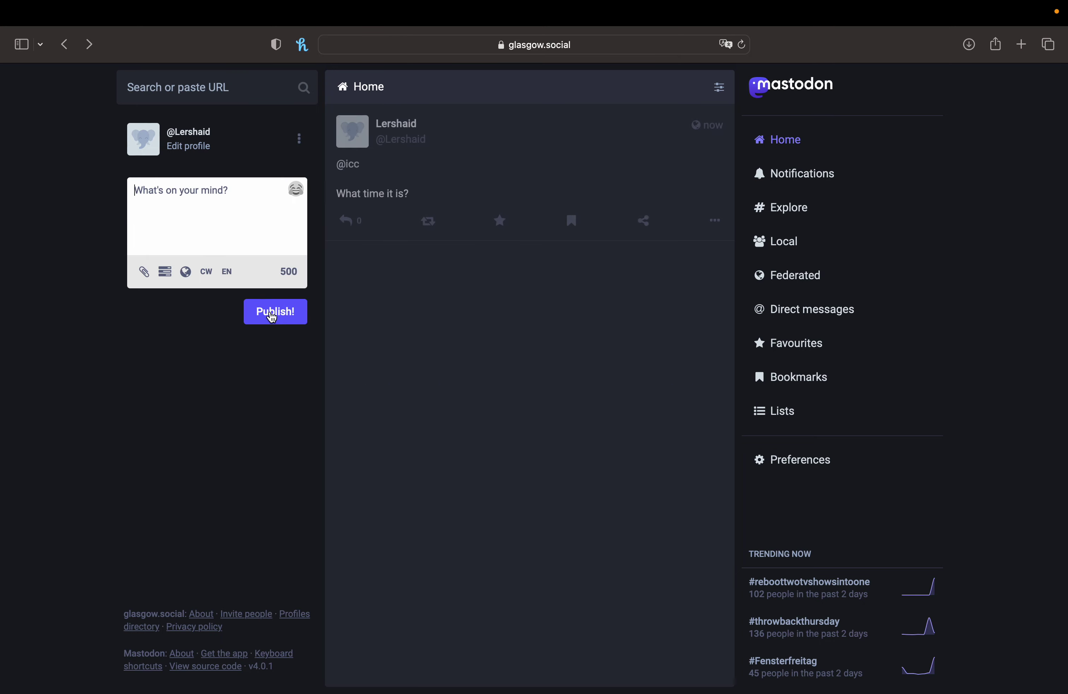
# Switch back to Make in Chrome, run the scenario once more, and open the HTTP module's run details
pyautogui.hotkey('ctrl', 'Right')
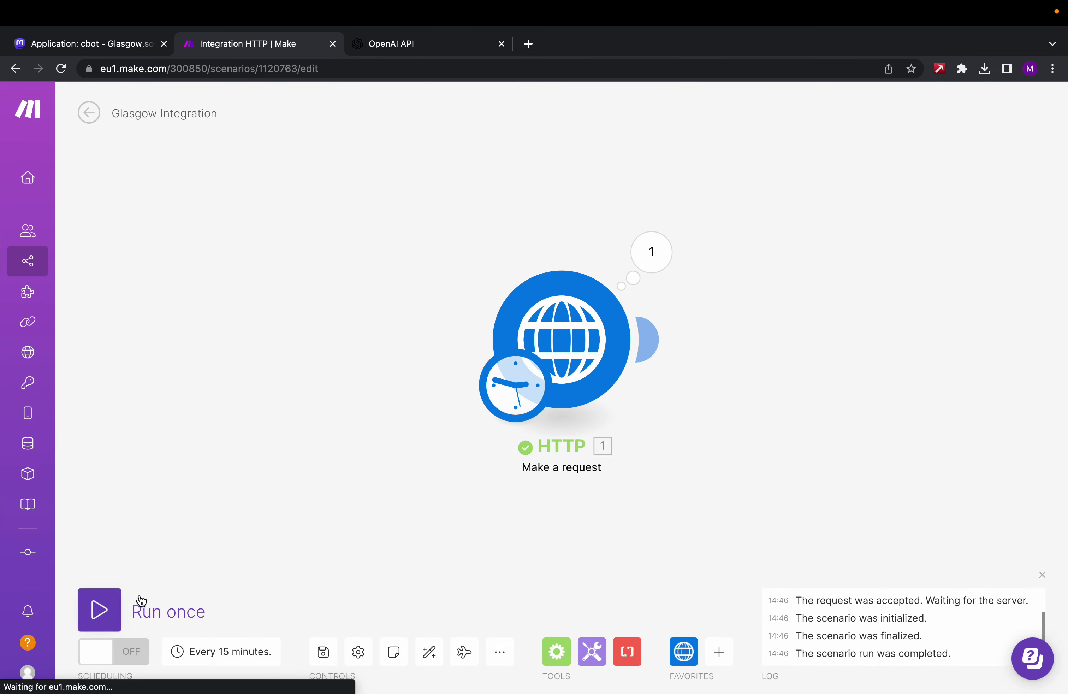
pyautogui.click(90, 615)
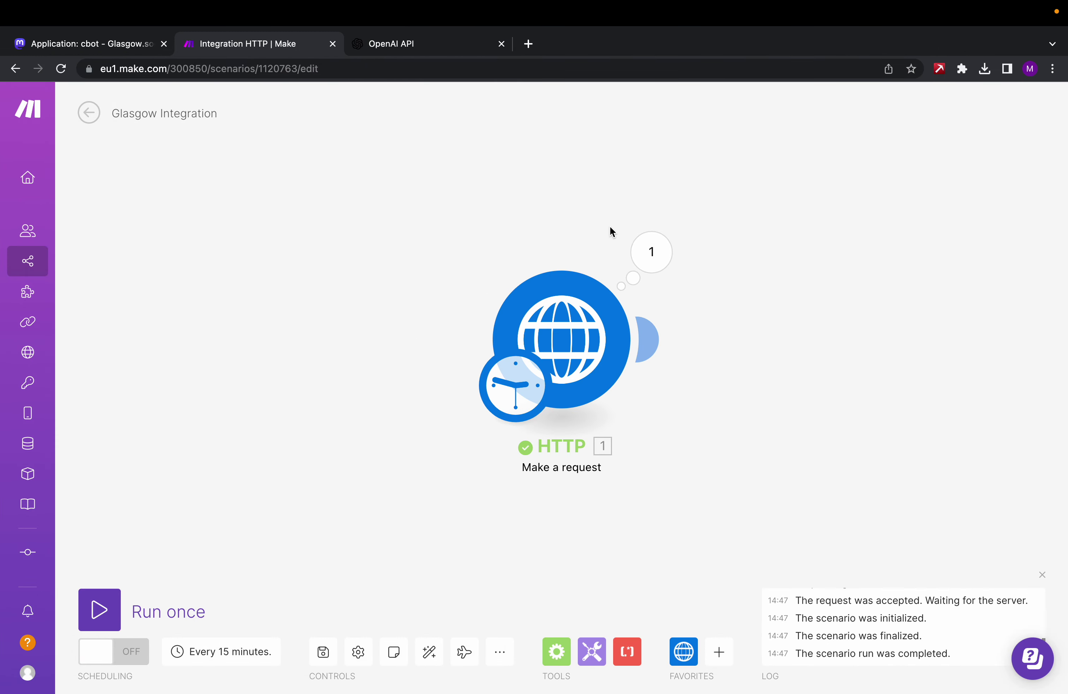
pyautogui.click(652, 252)
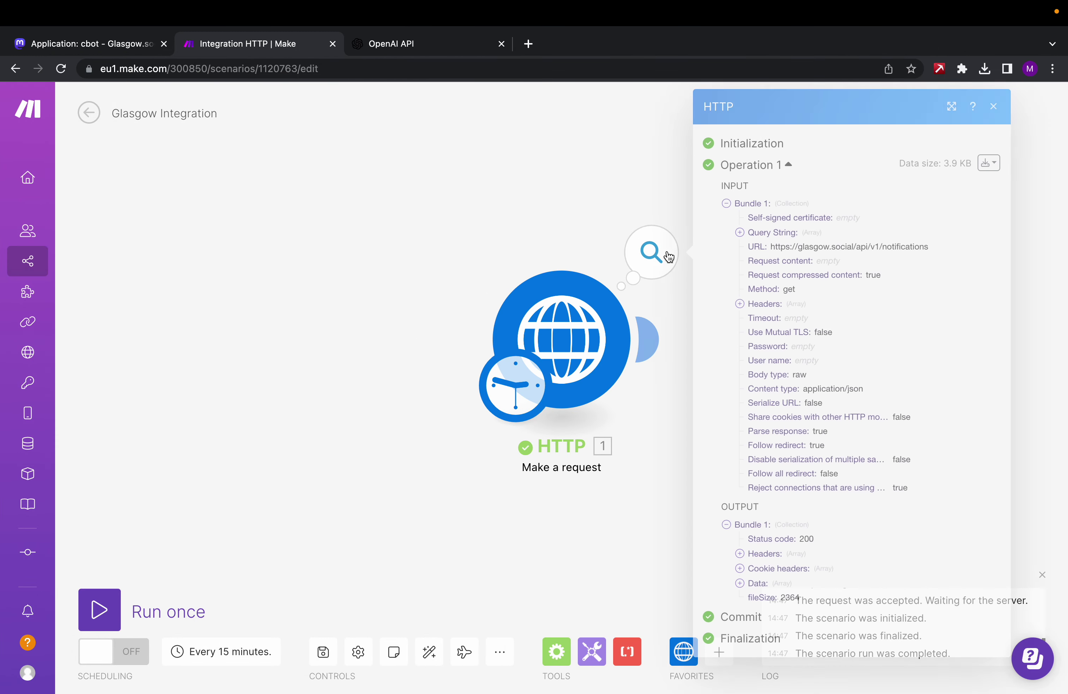
# Expand the first notification's status in the output data and examine the post text in its content field
pyautogui.click(741, 583)
pyautogui.click(754, 599)
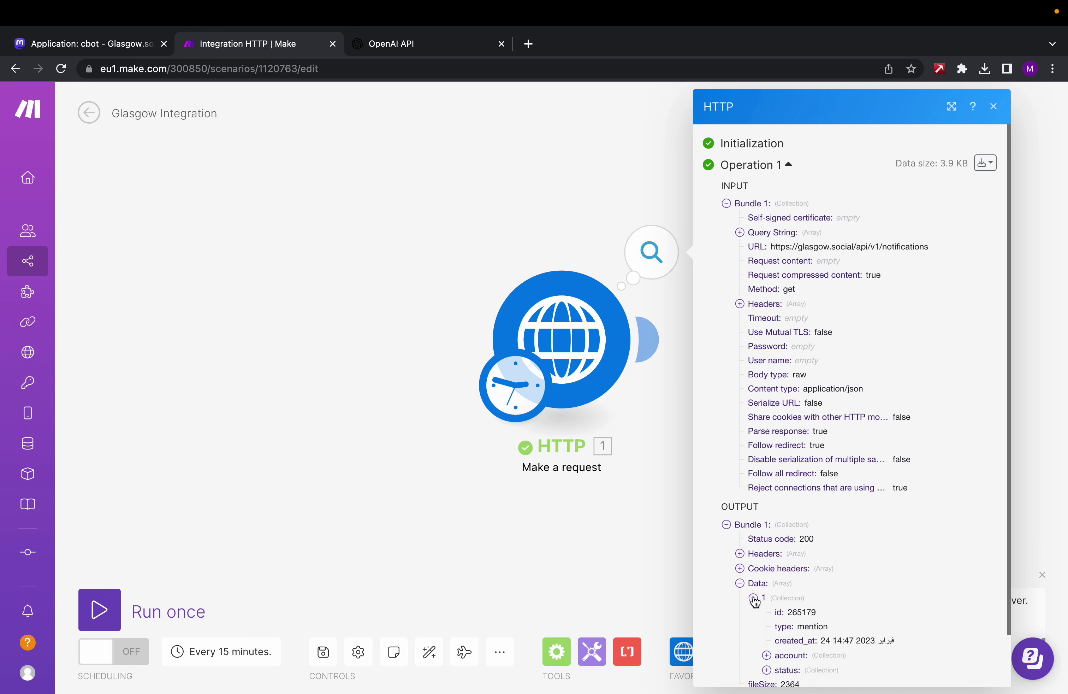
pyautogui.scroll(-2, 755, 602)
pyautogui.click(767, 612)
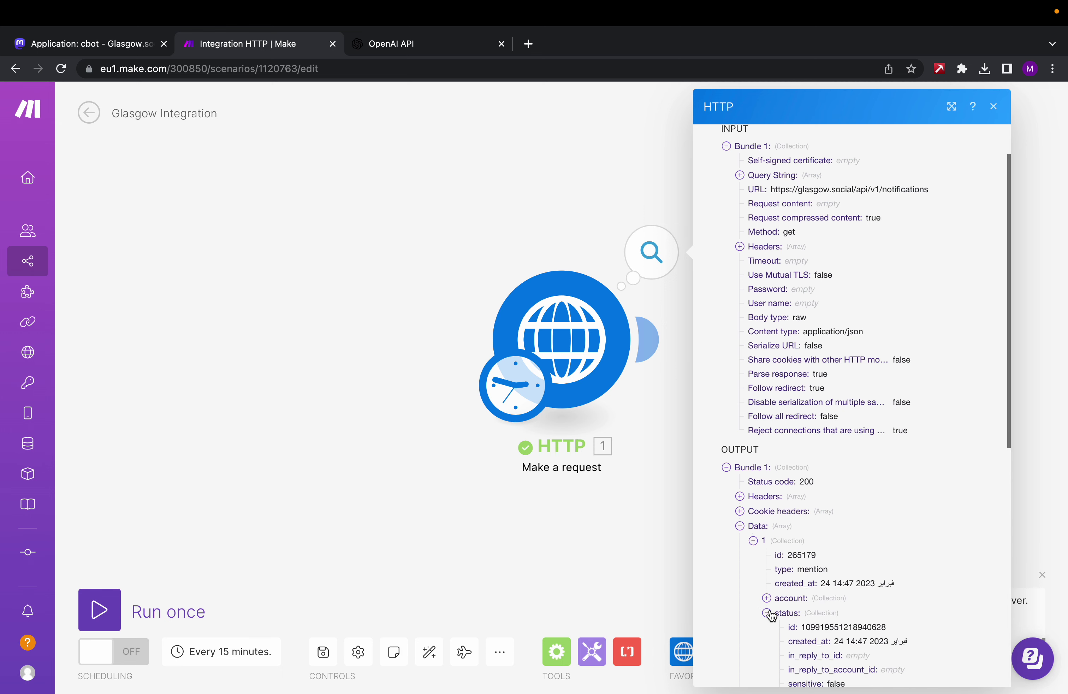
pyautogui.scroll(-10, 771, 615)
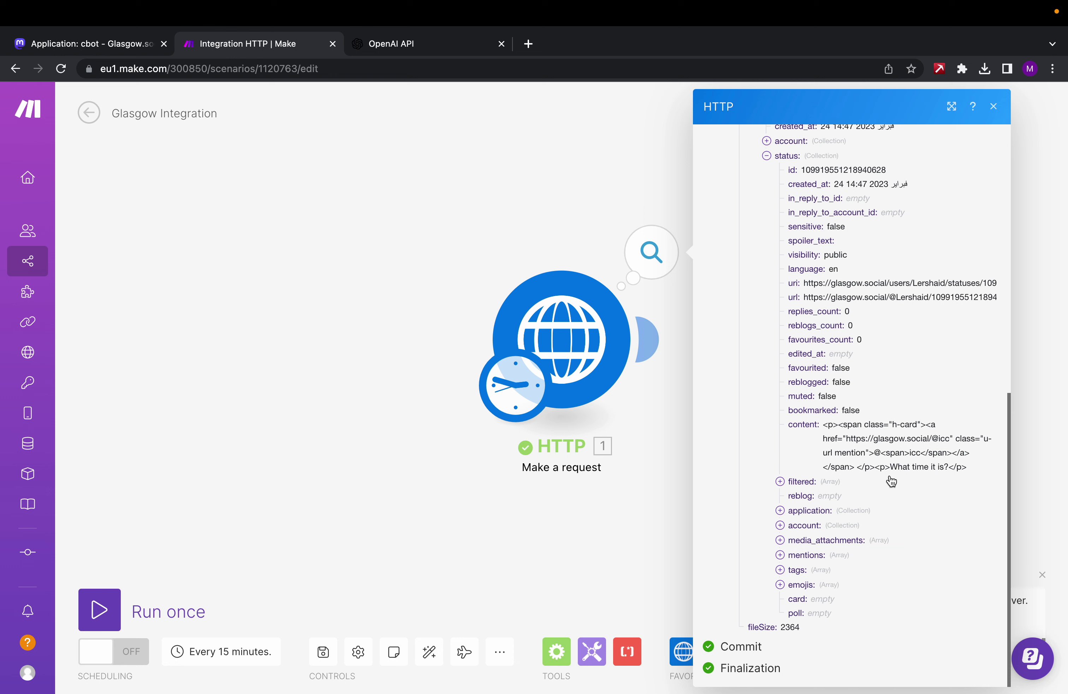
pyautogui.moveTo(890, 467); pyautogui.dragTo(950, 466)
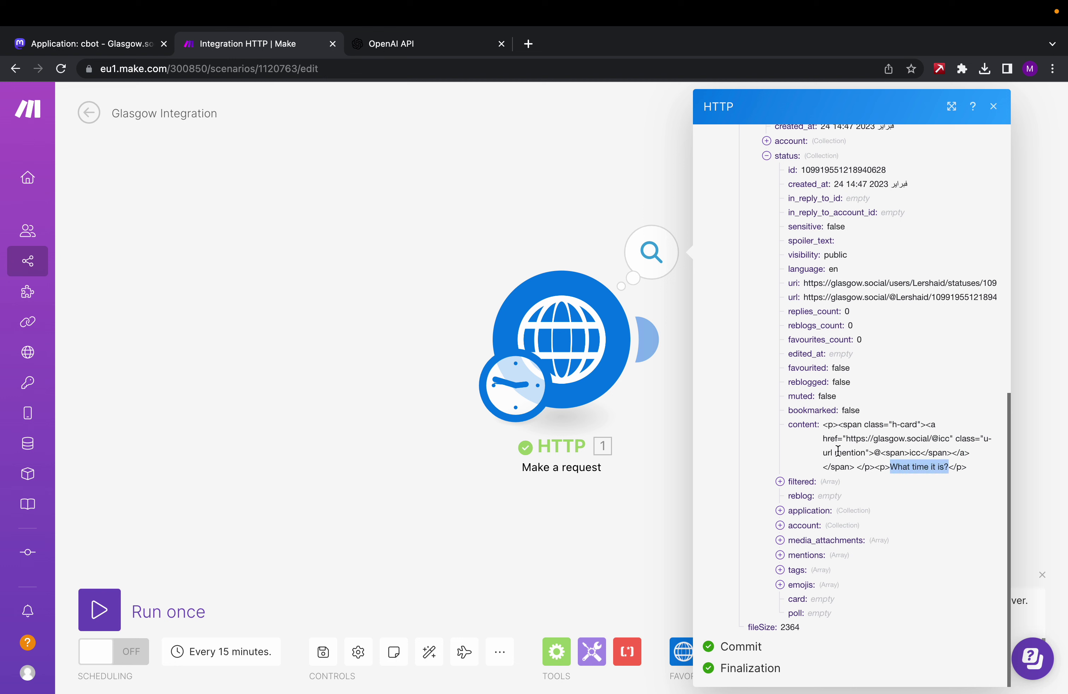
pyautogui.click(576, 529)
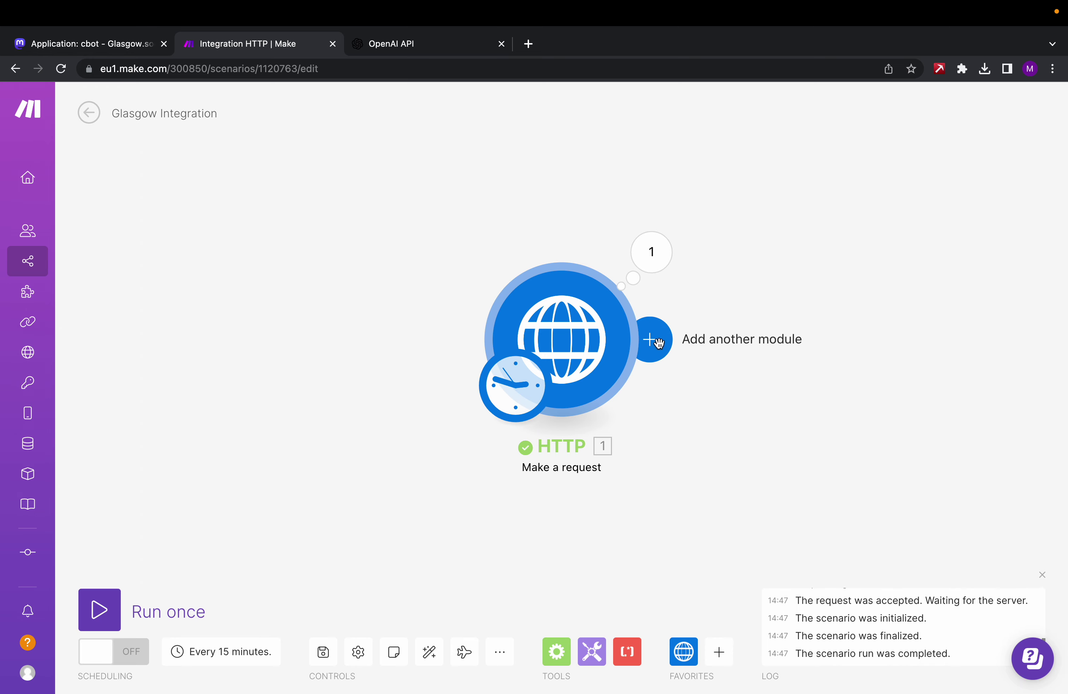
# Add a Text parser HTML to text module after the HTTP module
pyautogui.click(659, 345)
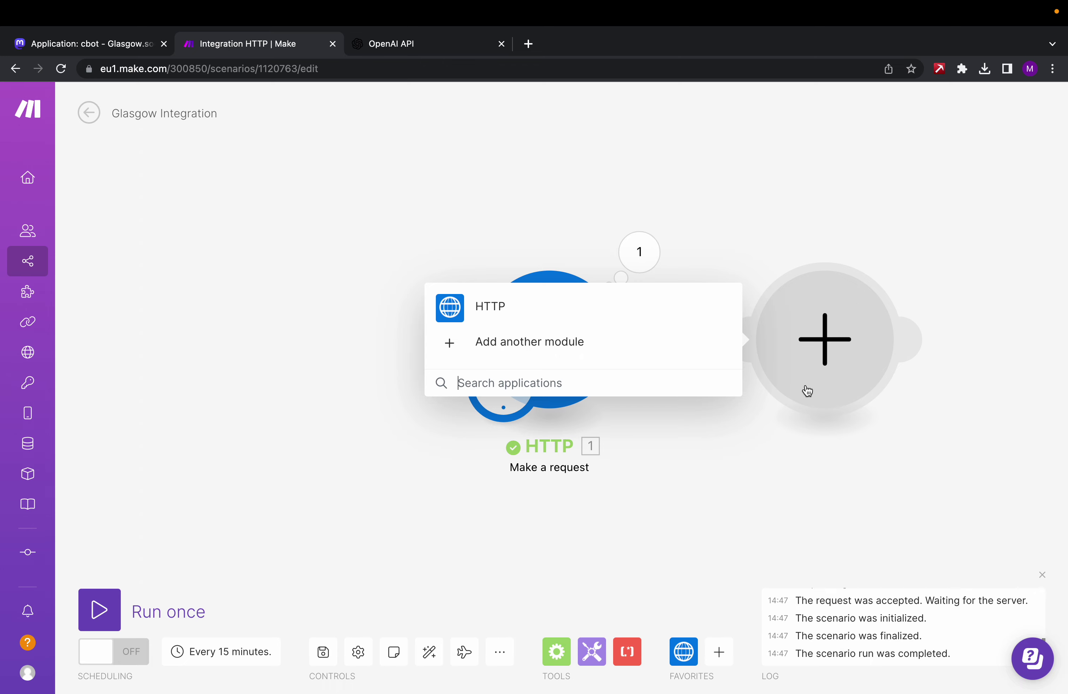
pyautogui.write('text p')
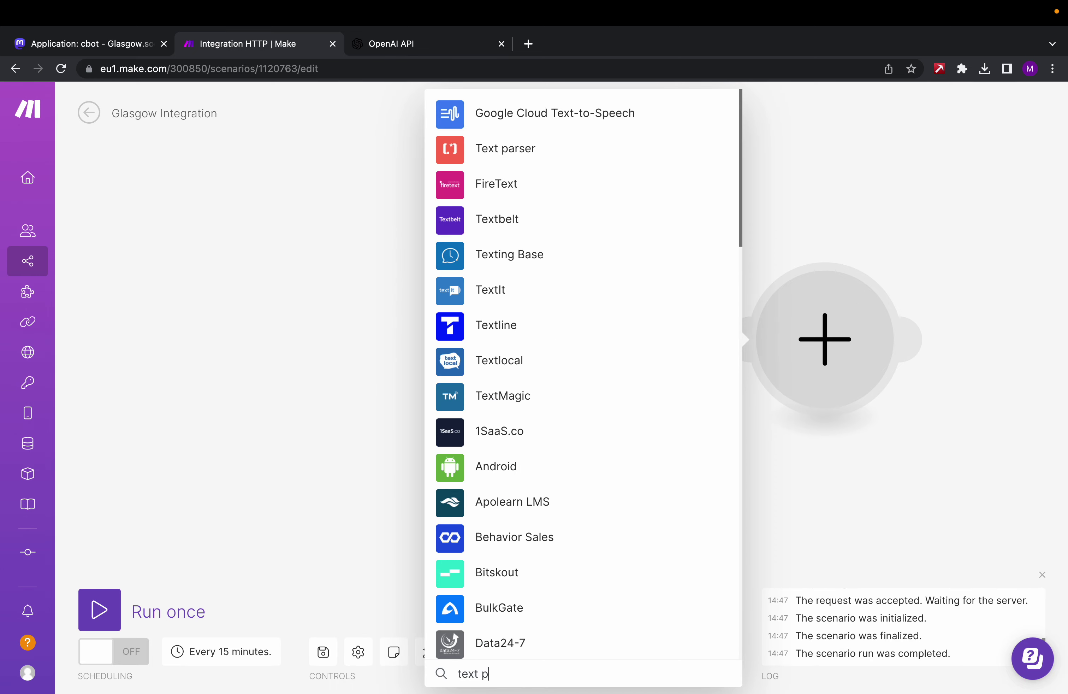
pyautogui.click(549, 149)
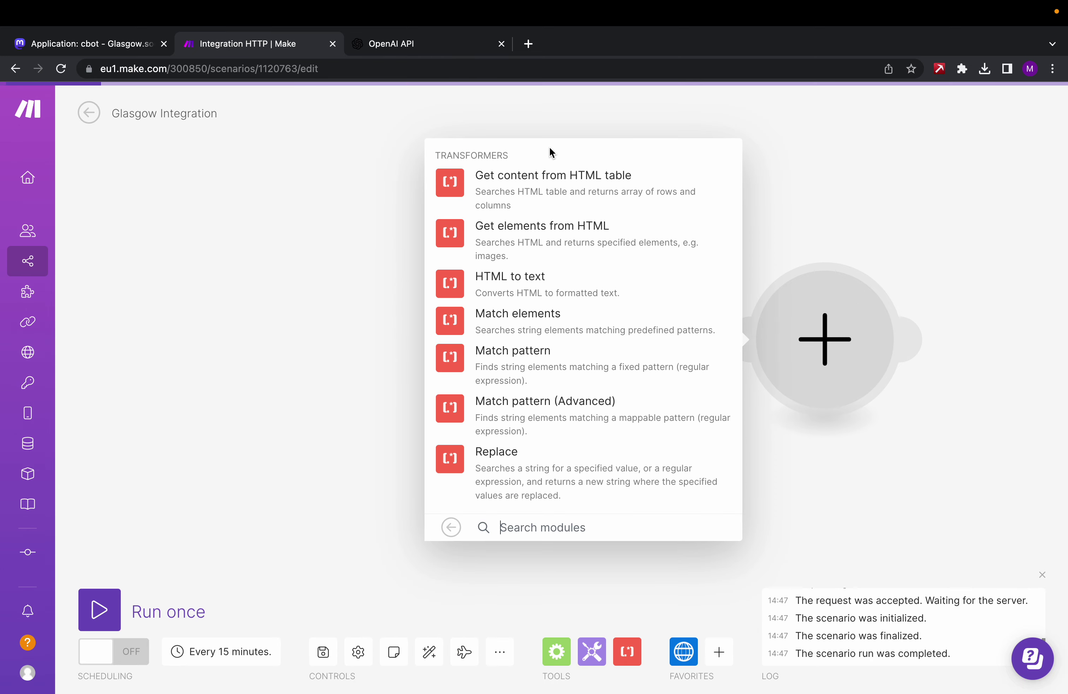
pyautogui.click(540, 295)
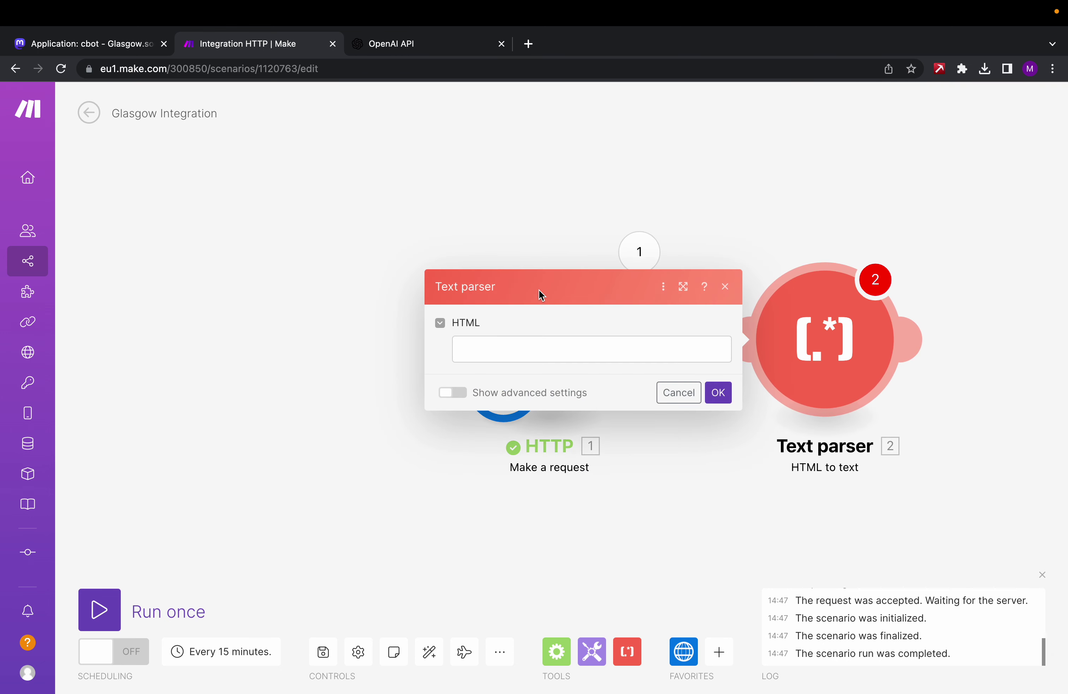
# Map the status content from the HTTP module's Data array into the Text parser's HTML input and save the module settings
pyautogui.click(539, 347)
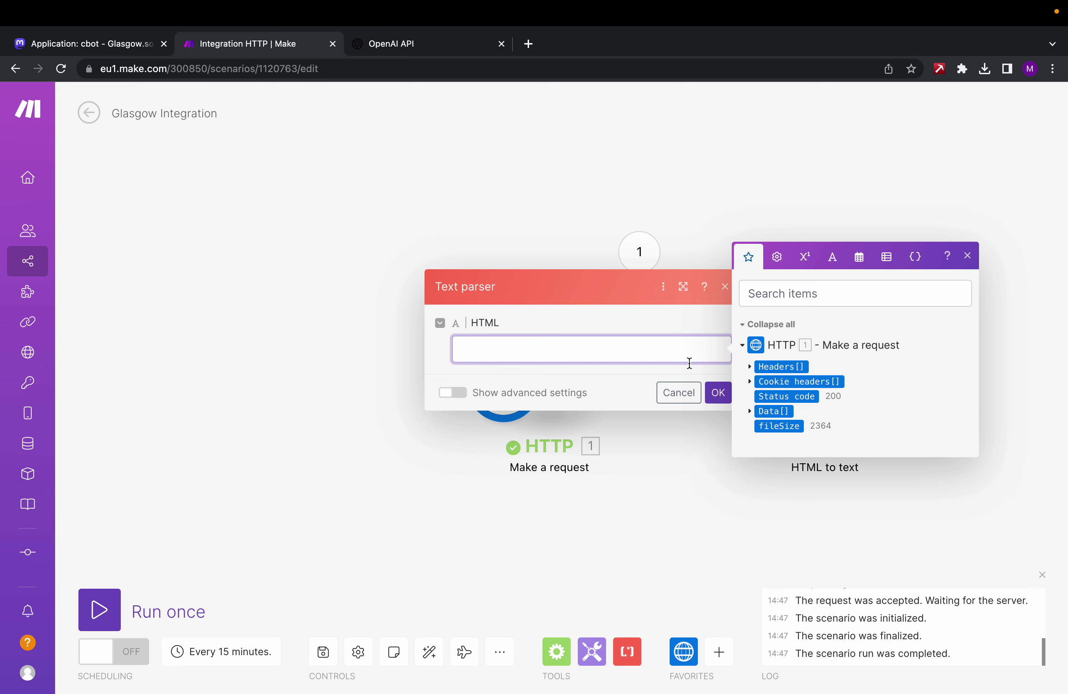
pyautogui.click(755, 414)
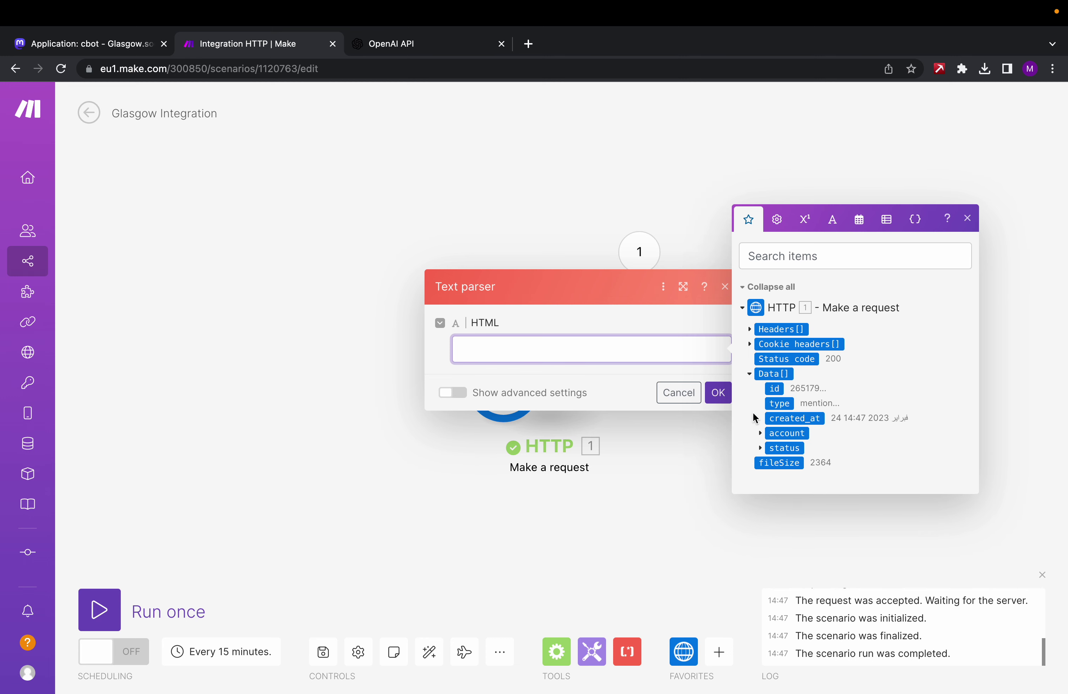
pyautogui.click(760, 447)
pyautogui.scroll(-3, 761, 450)
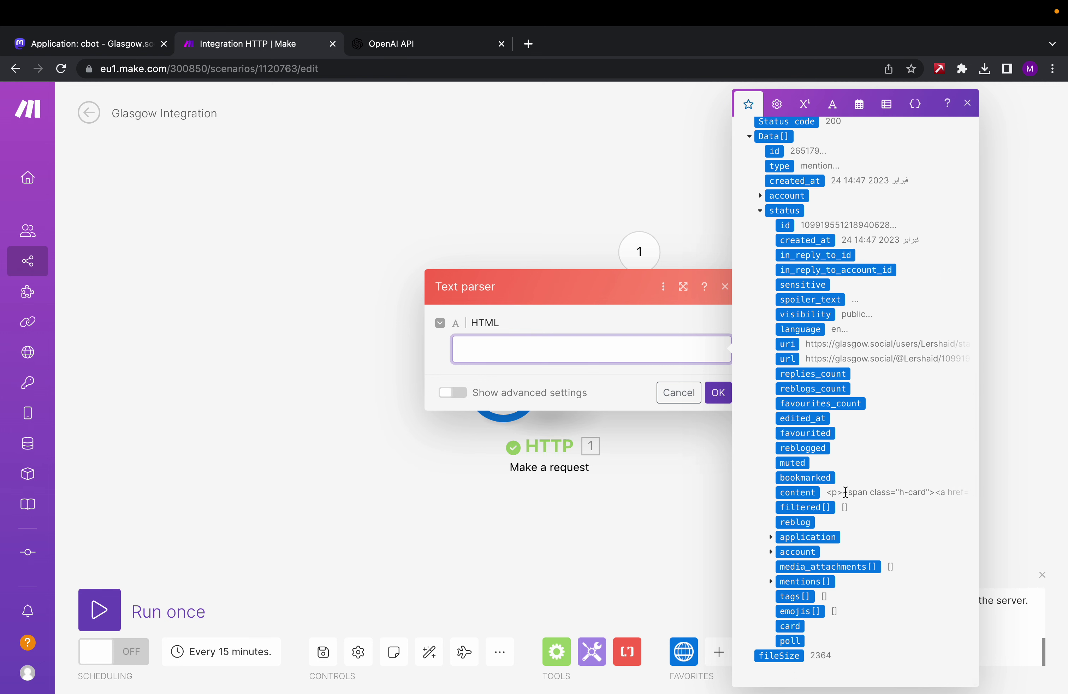
pyautogui.click(803, 493)
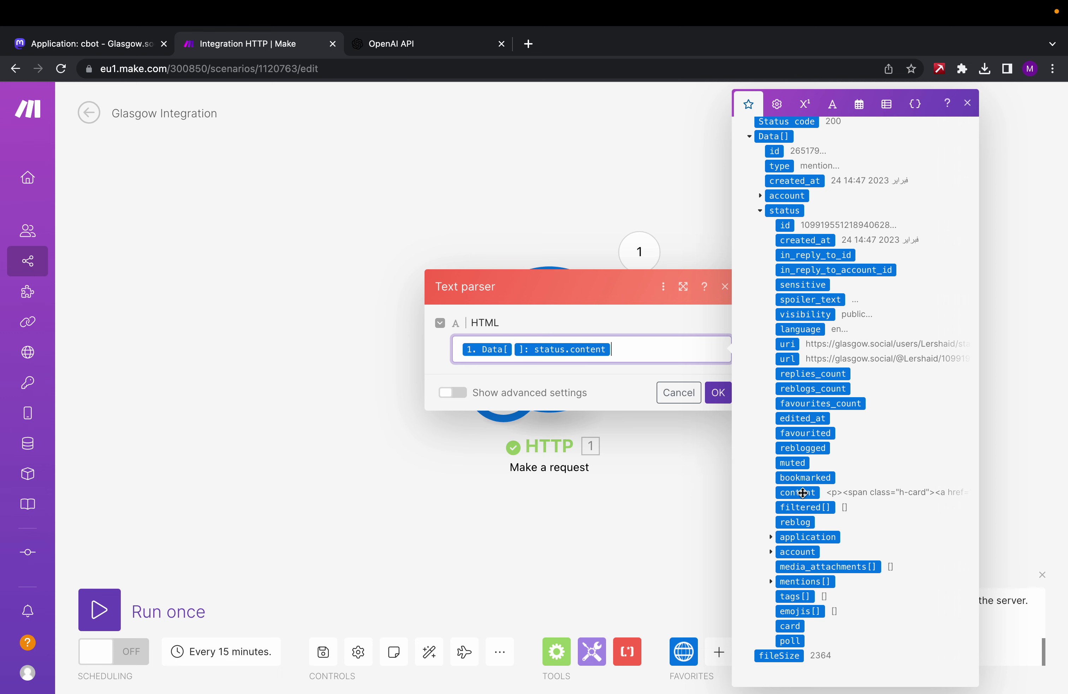
pyautogui.click(719, 399)
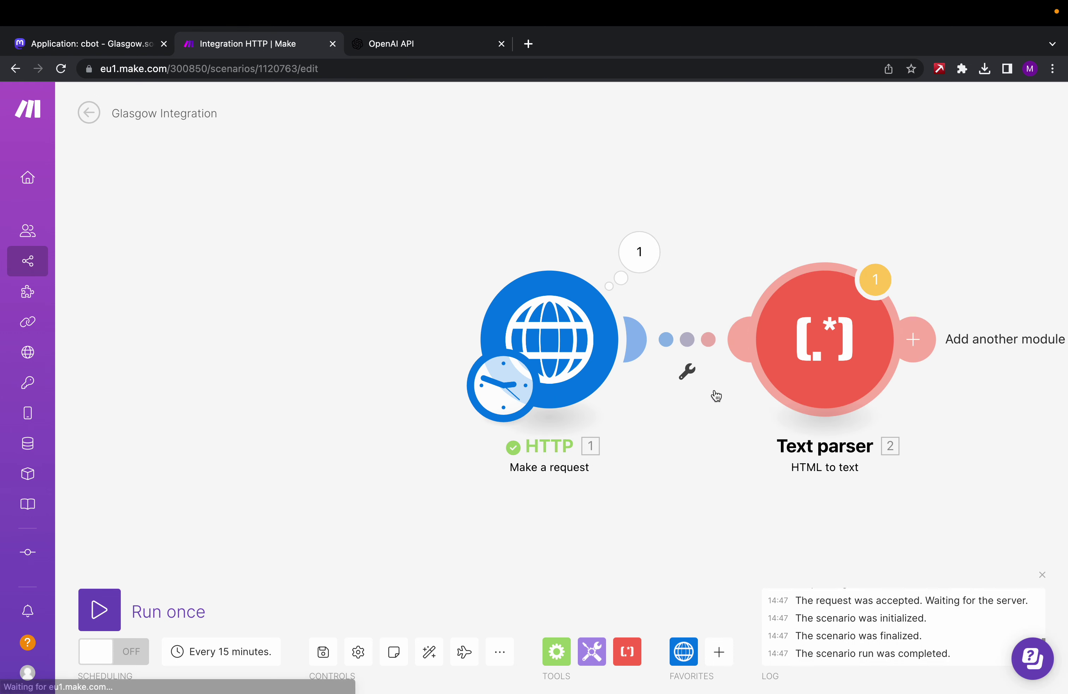
# Save the scenario and run it once, overriding the transformer warning both times
pyautogui.moveTo(687, 492); pyautogui.dragTo(550, 444)
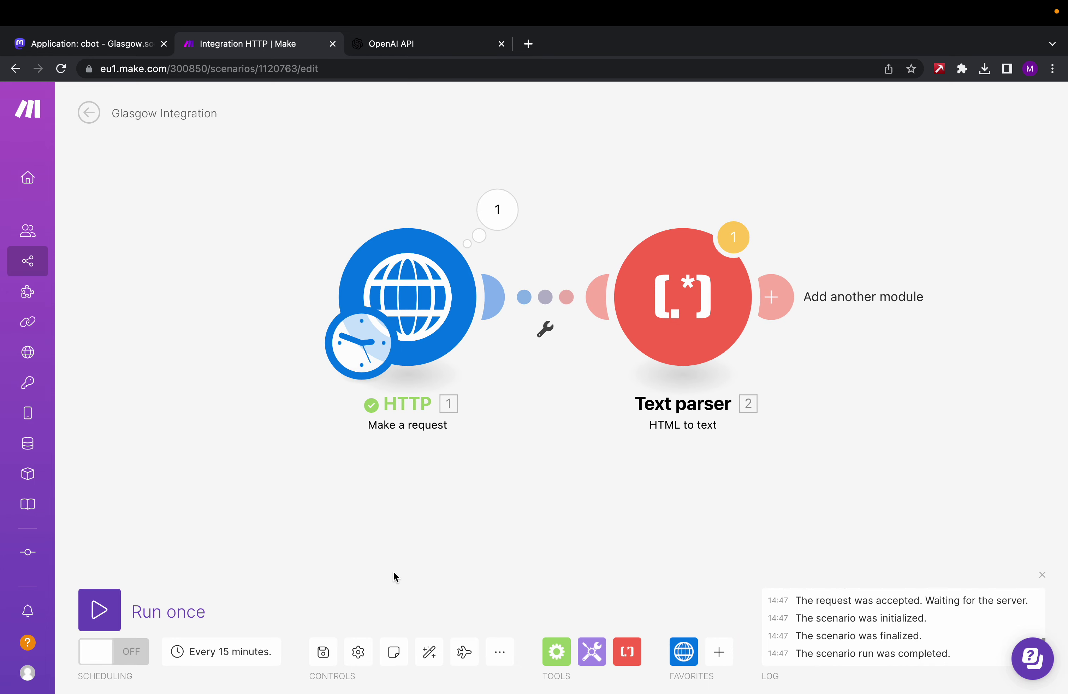
pyautogui.click(321, 654)
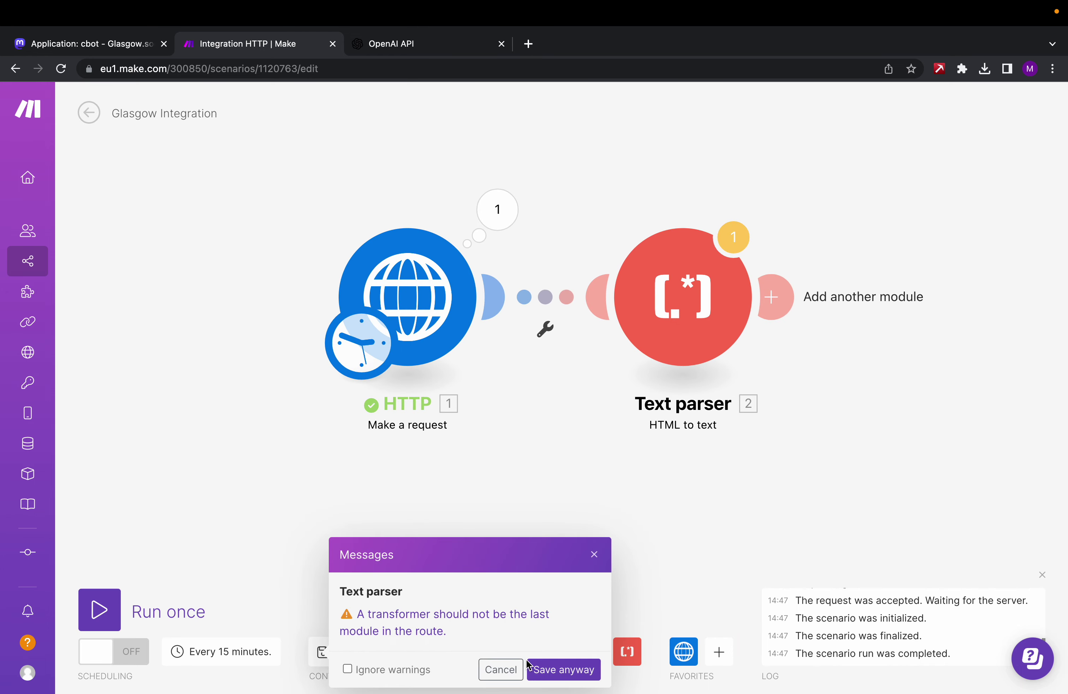
pyautogui.click(537, 671)
pyautogui.click(100, 609)
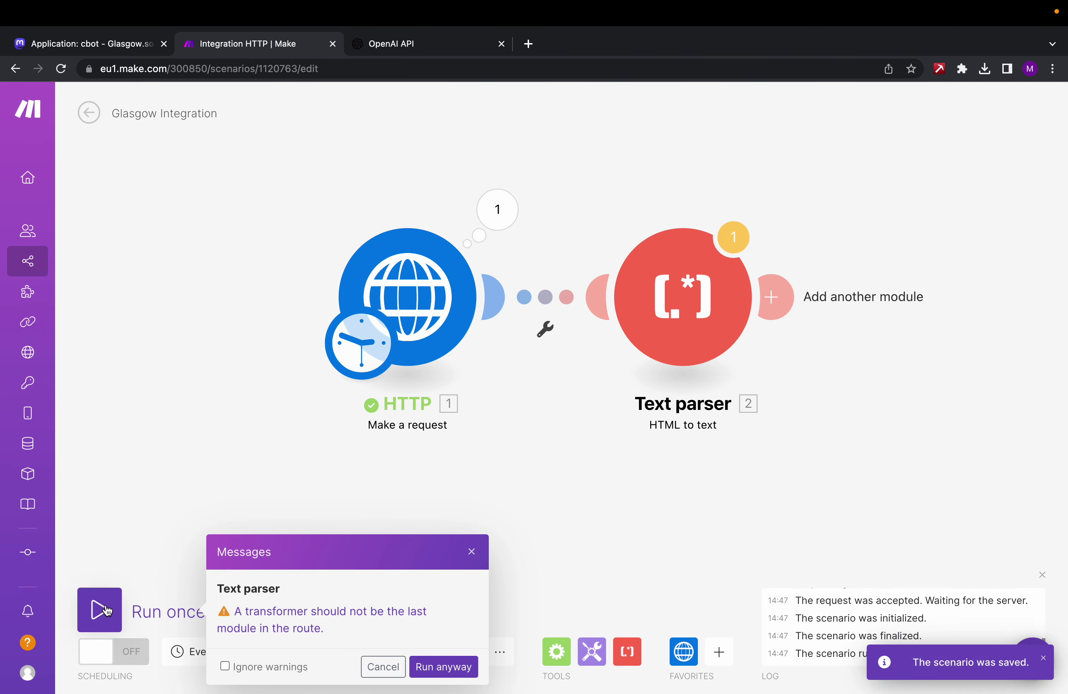
pyautogui.click(440, 666)
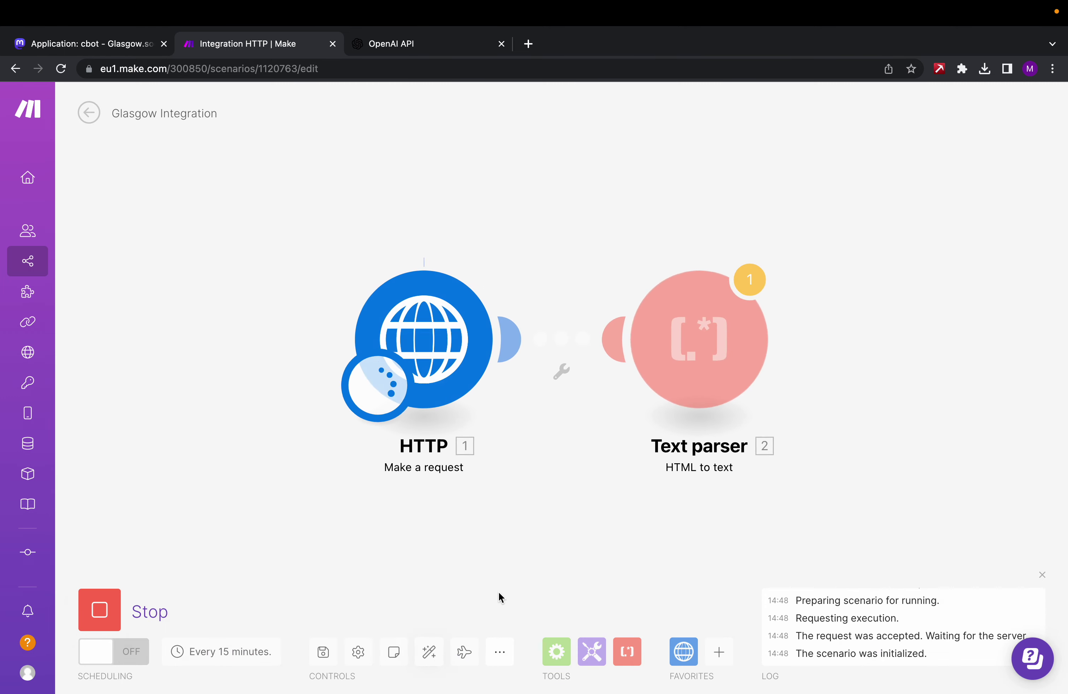
# Inspect the HTML to text module's run details, examining the plain text in its output bundle
pyautogui.click(790, 257)
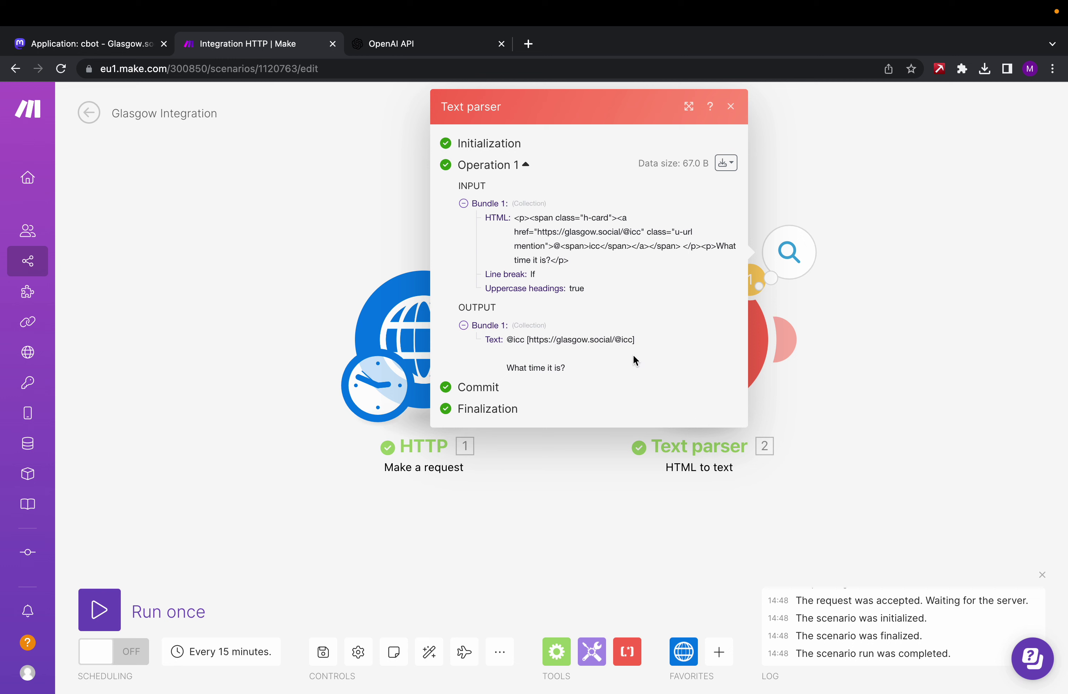
pyautogui.moveTo(507, 339); pyautogui.dragTo(649, 349)
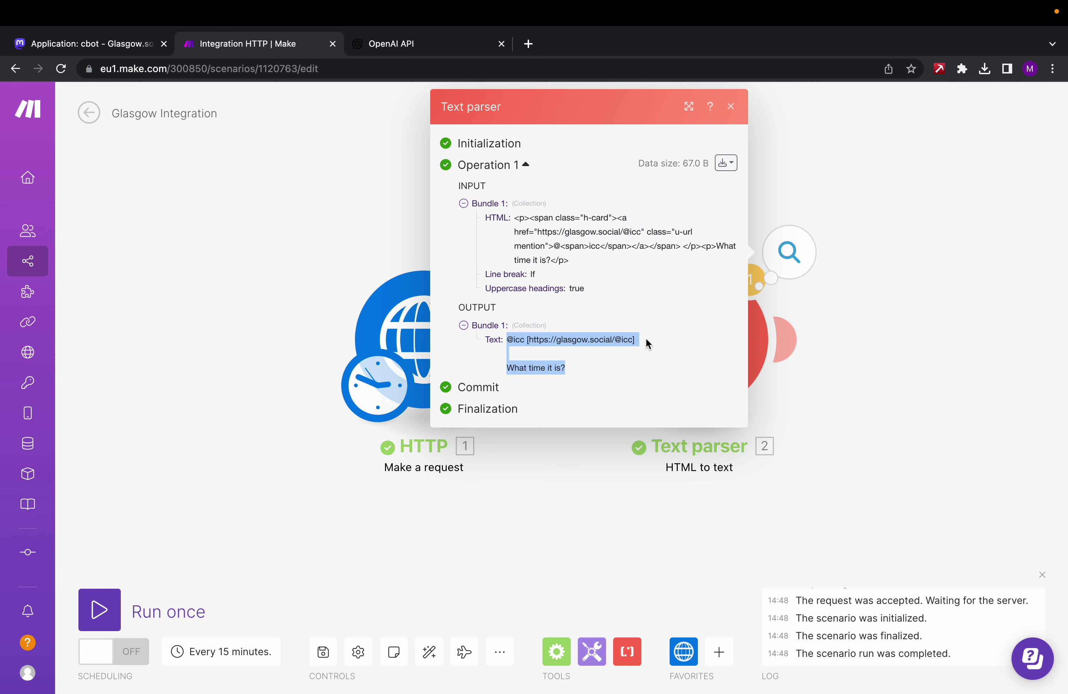
pyautogui.click(644, 336)
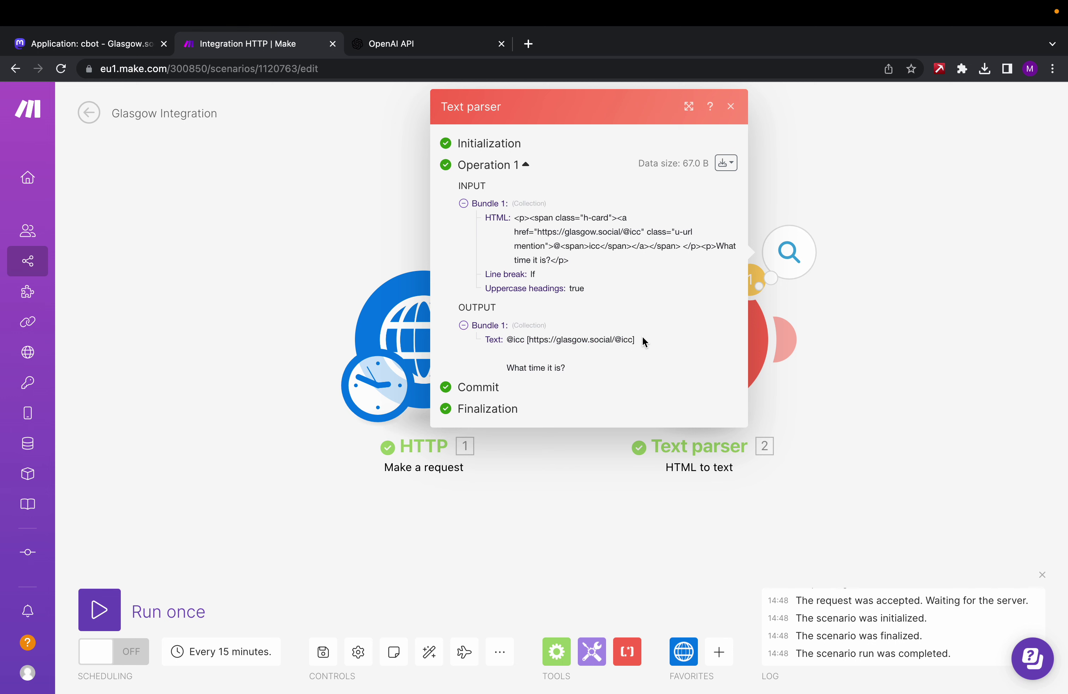
pyautogui.click(886, 406)
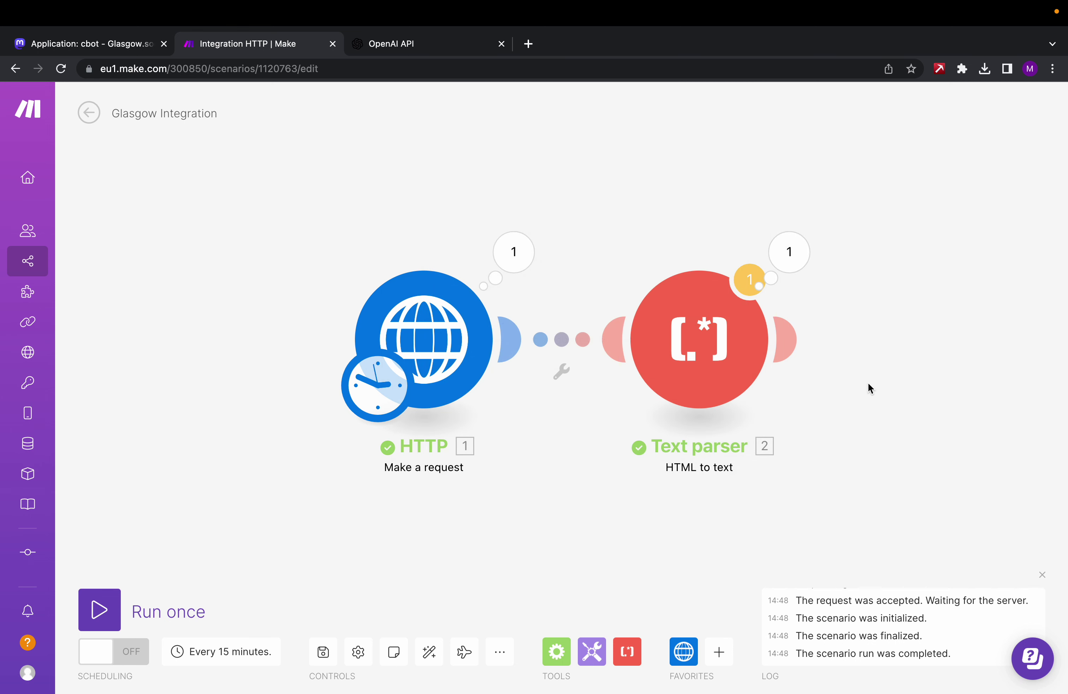
# Add a Text parser Replace module after the HTML to text module
pyautogui.click(788, 337)
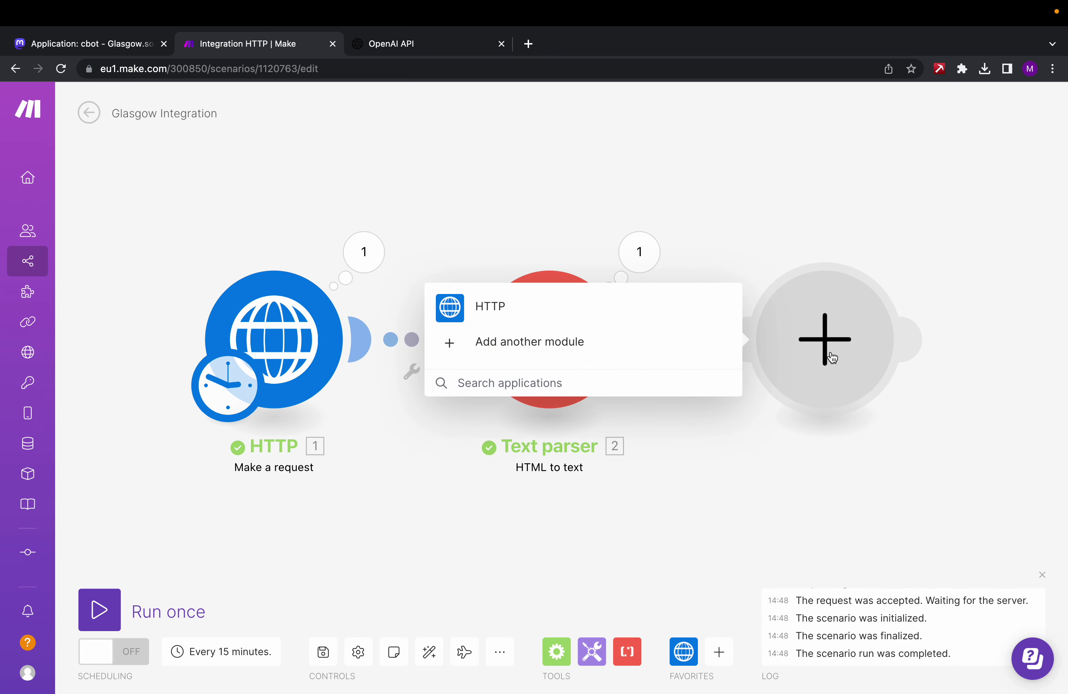
pyautogui.write('text')
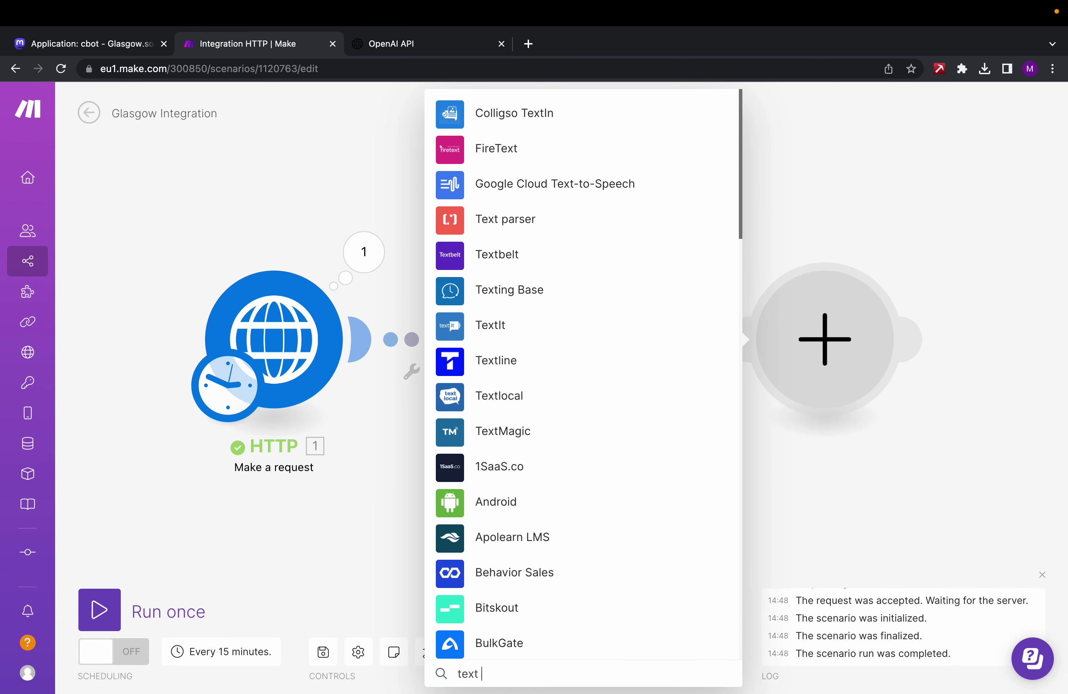
pyautogui.click(632, 218)
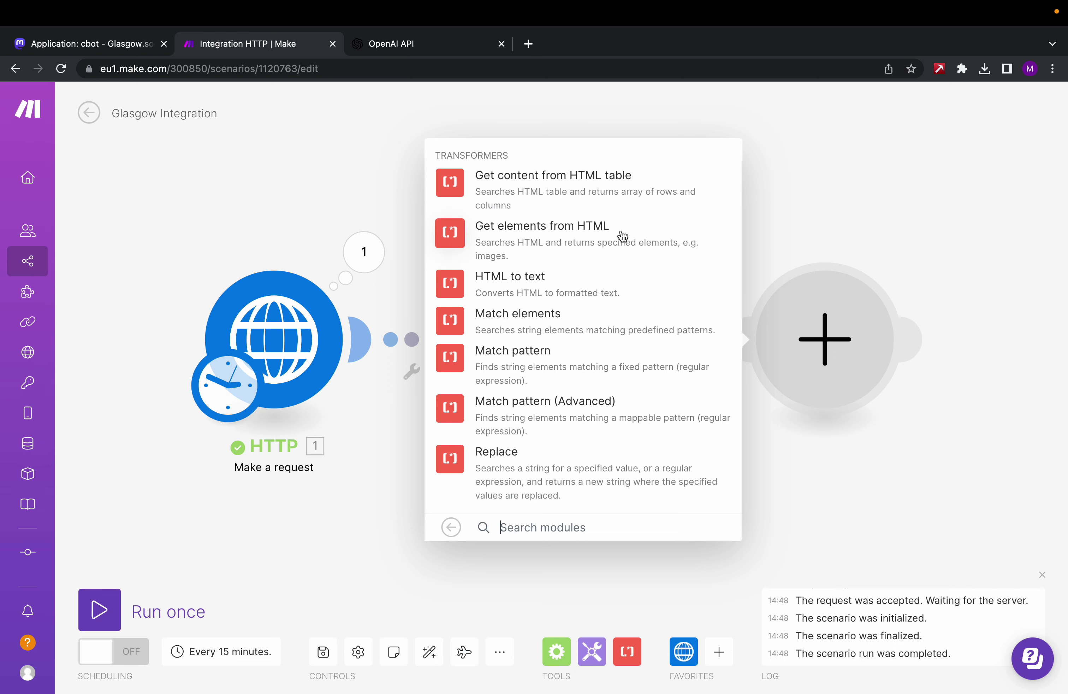
pyautogui.click(530, 450)
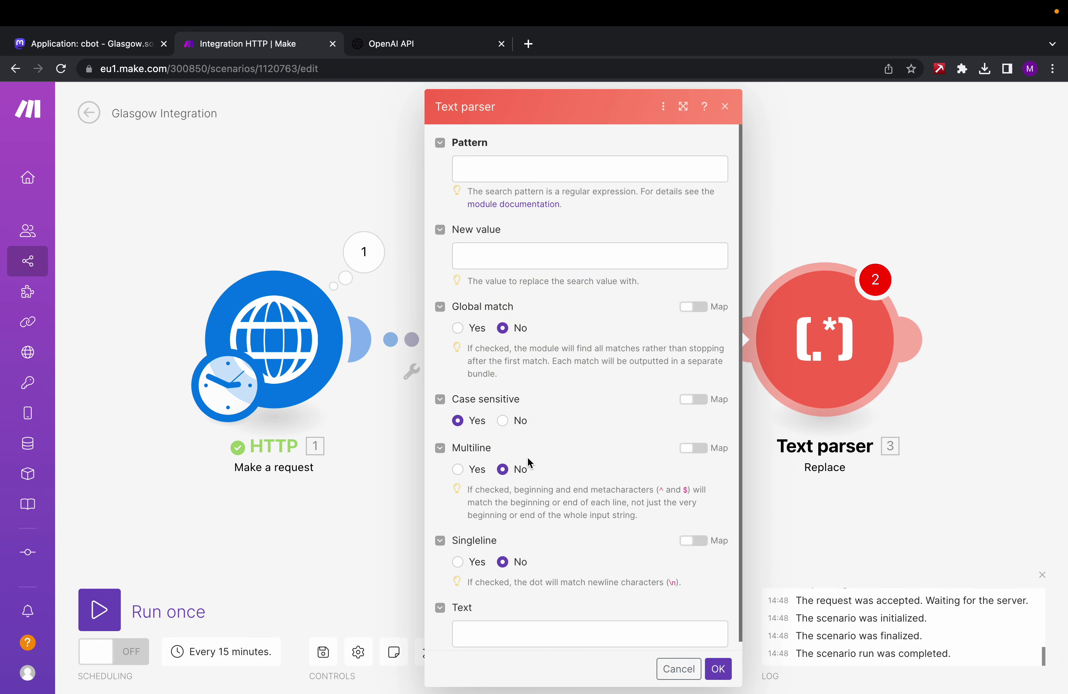
pyautogui.click(512, 169)
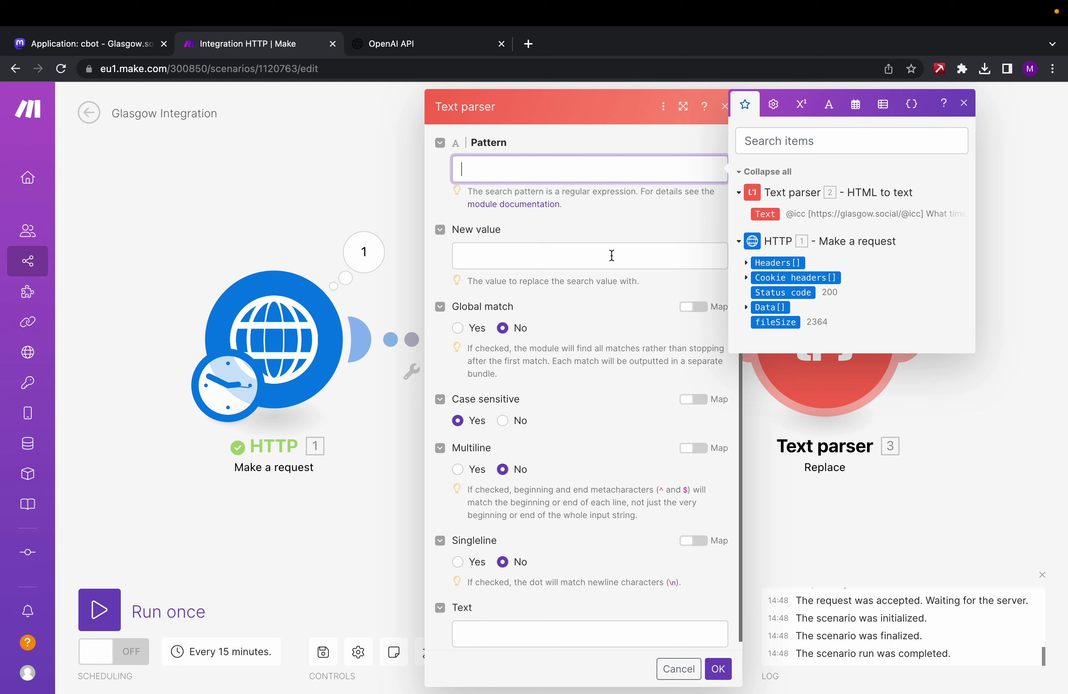
pyautogui.write('^')
pyautogui.write('@icc')
pyautogui.write('\\s')
pyautogui.write('\\[]')
pyautogui.write('()')
pyautogui.write('\\[(')
pyautogui.write('.*')
pyautogui.write('\\s')
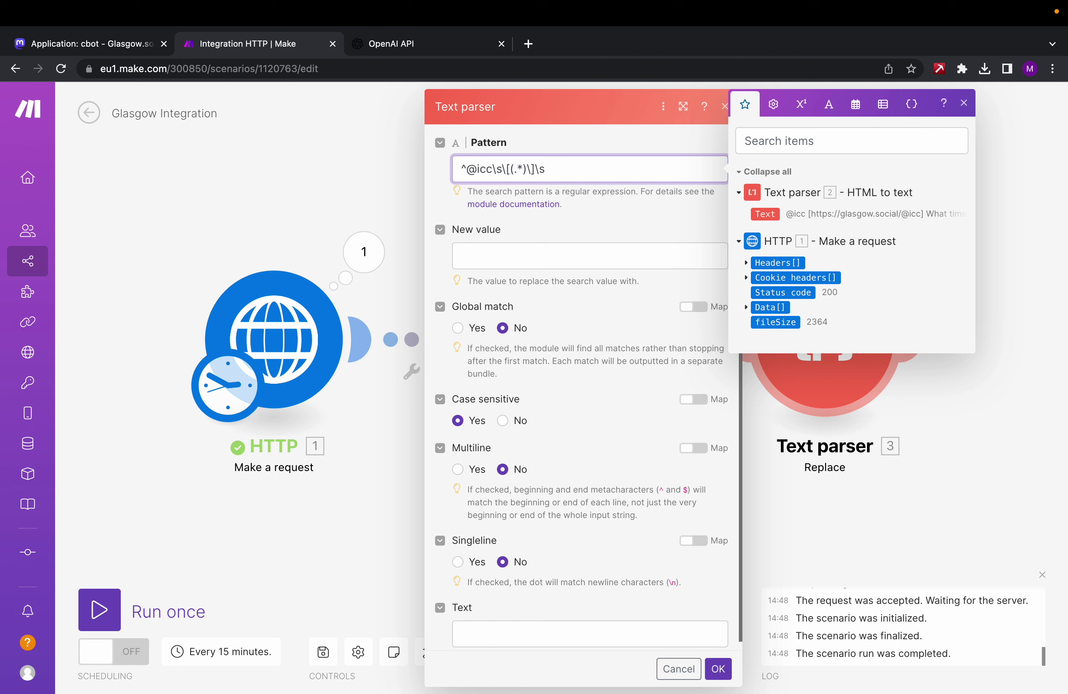
pyautogui.write('*(.*)$')
# Set the Replace module's new value to $2, the second capture group
pyautogui.click(607, 250)
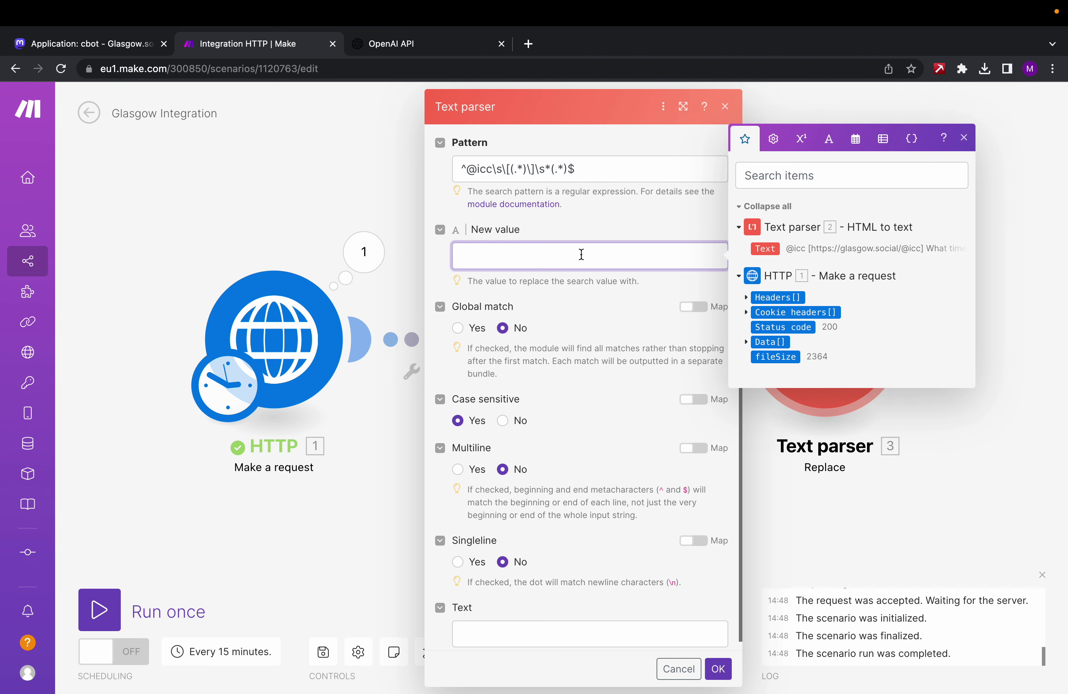
pyautogui.write('$2')
pyautogui.click(965, 140)
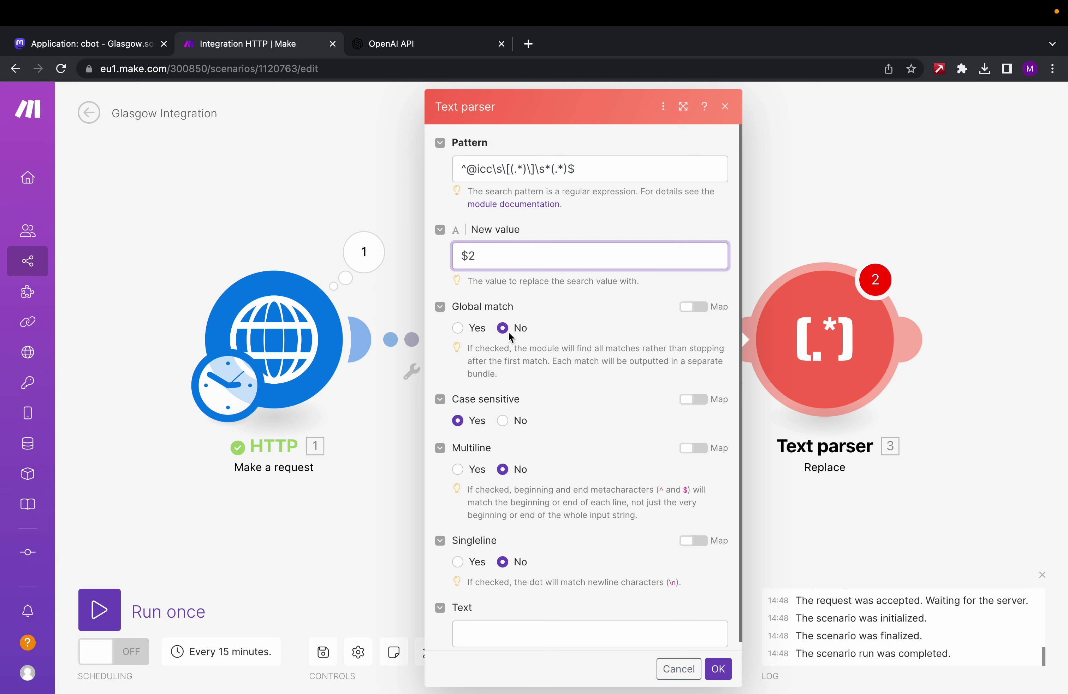
# Map the HTML to text module's Text output into the Replace module's Text input and save the module settings
pyautogui.scroll(-1, 510, 336)
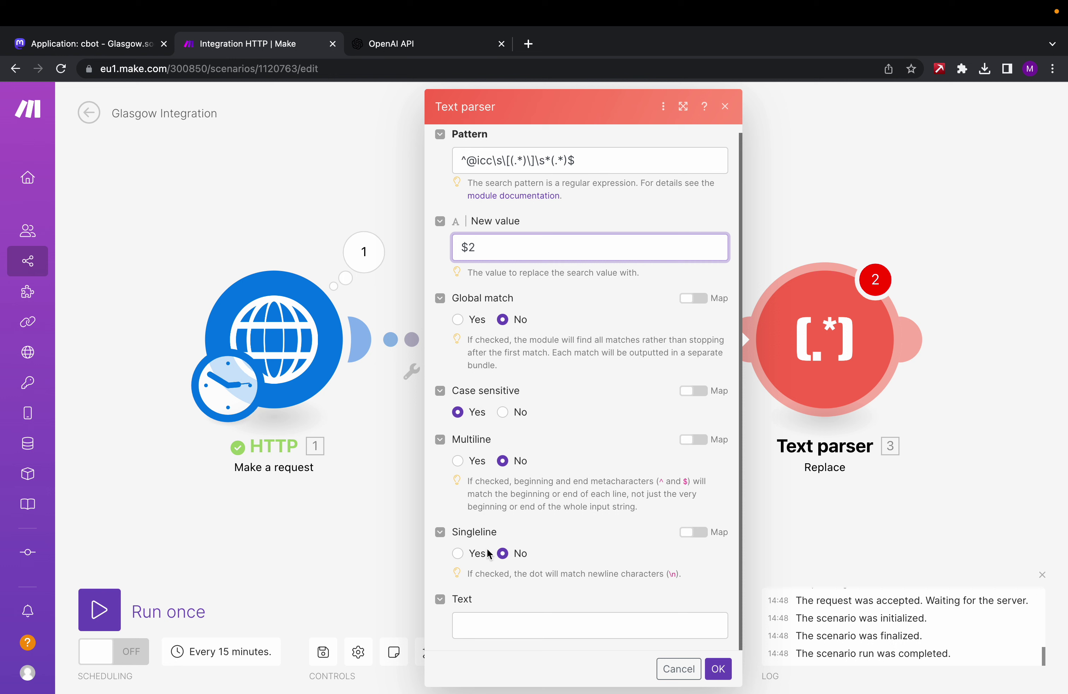
pyautogui.click(479, 626)
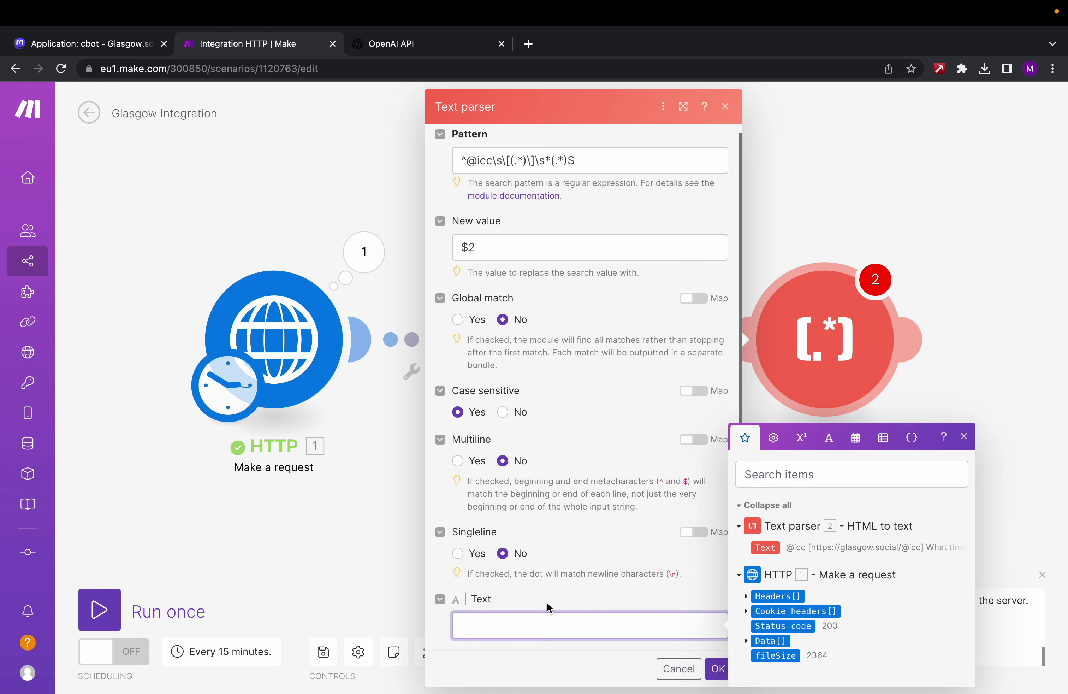
pyautogui.click(769, 548)
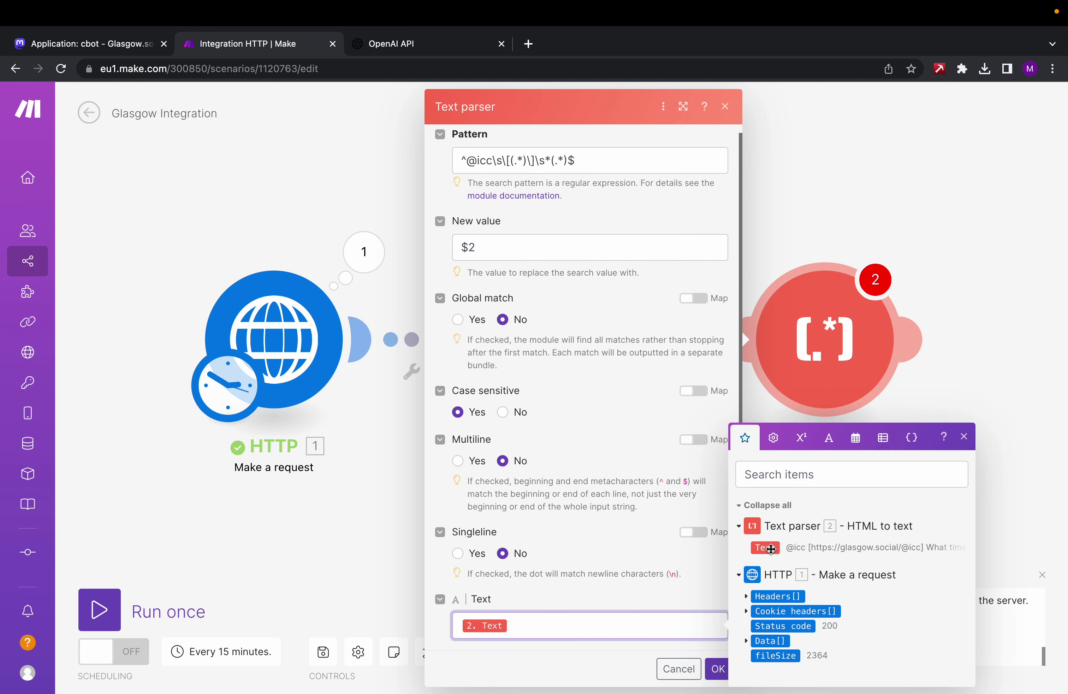
pyautogui.click(964, 437)
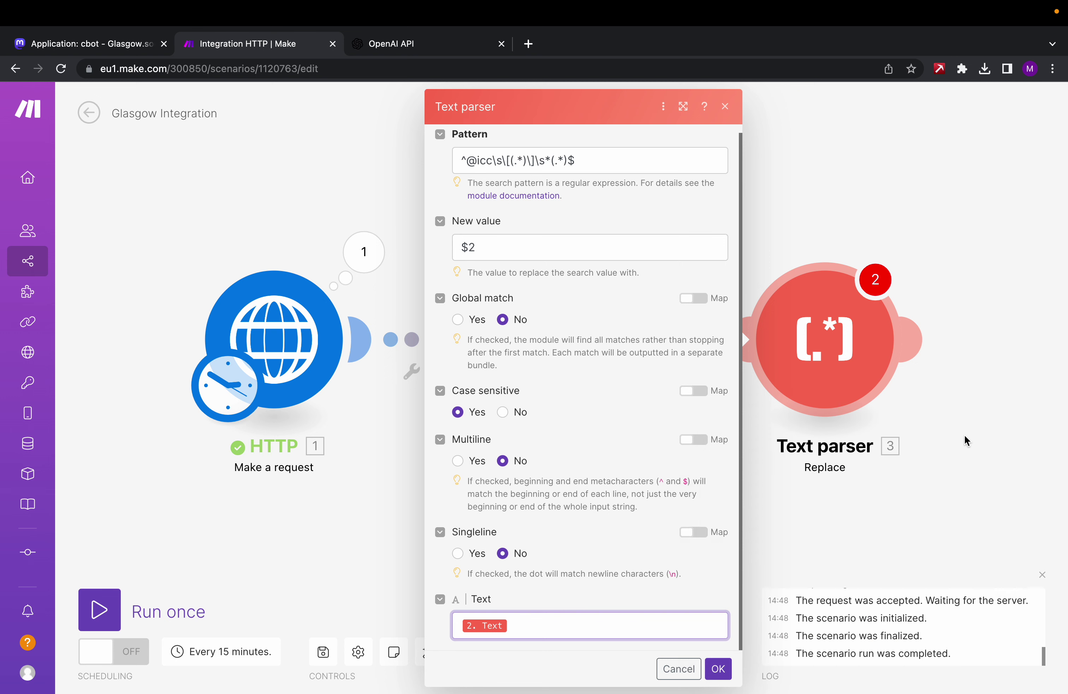
pyautogui.click(718, 669)
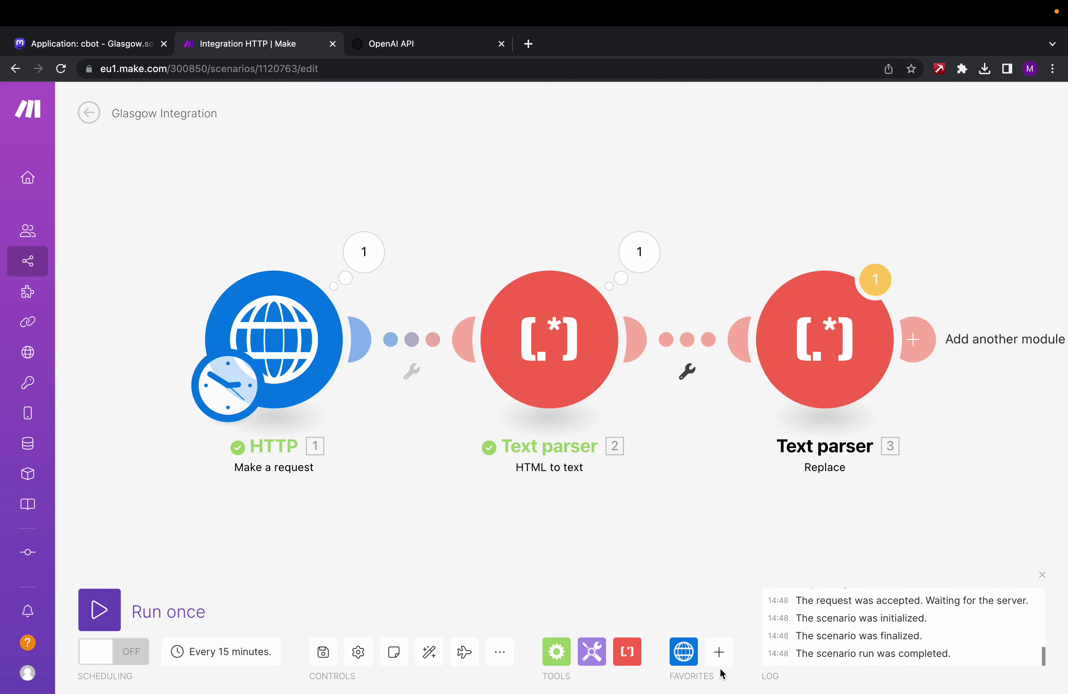
# Save the scenario, run it once despite the warning, and examine the Replace module's output text
pyautogui.click(319, 656)
pyautogui.click(549, 669)
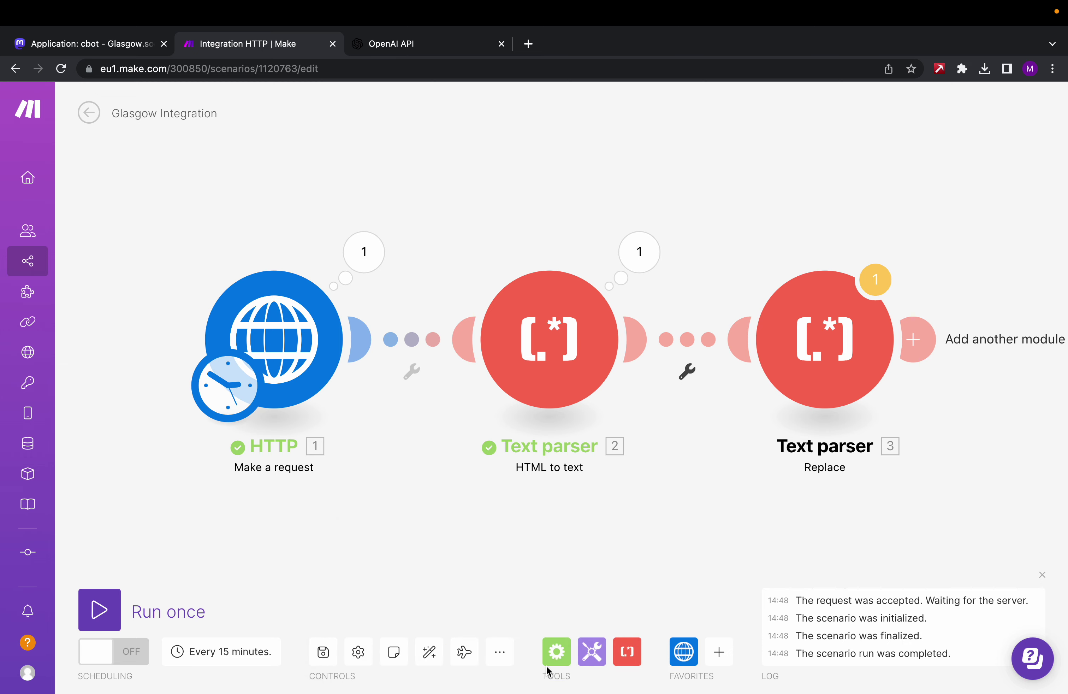
pyautogui.click(126, 610)
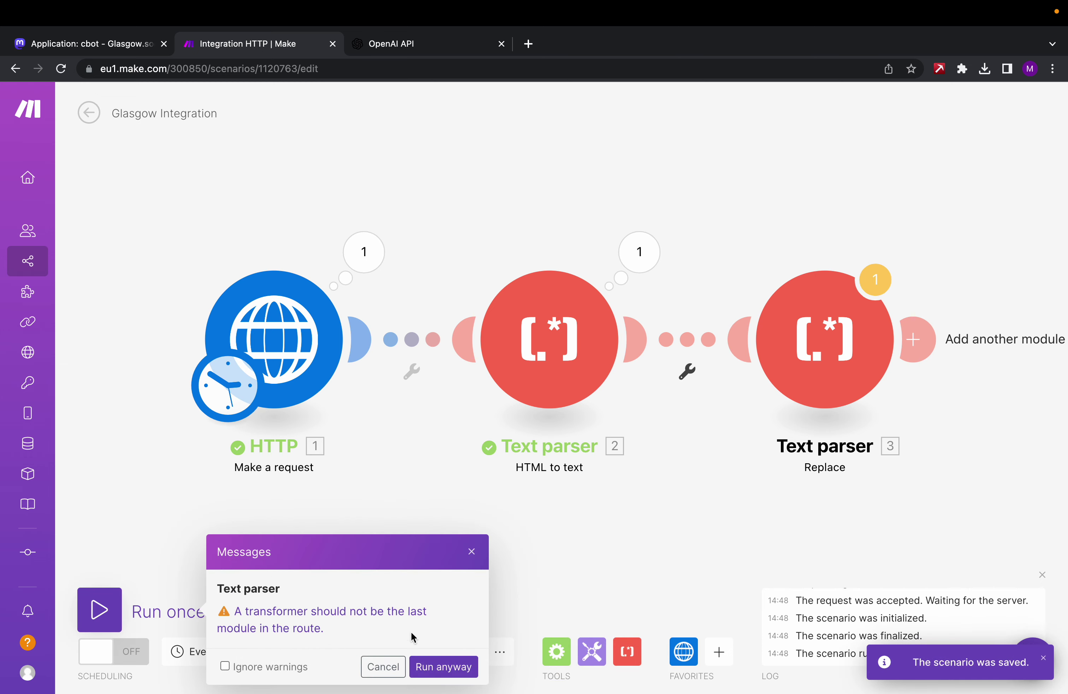
pyautogui.click(444, 666)
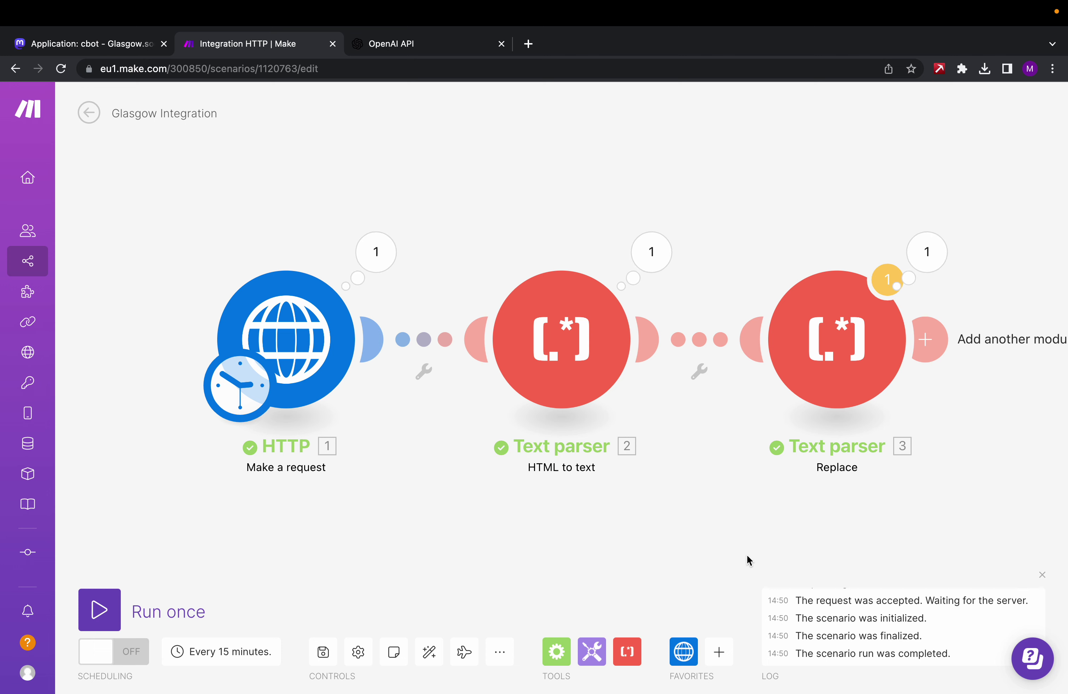
pyautogui.click(891, 266)
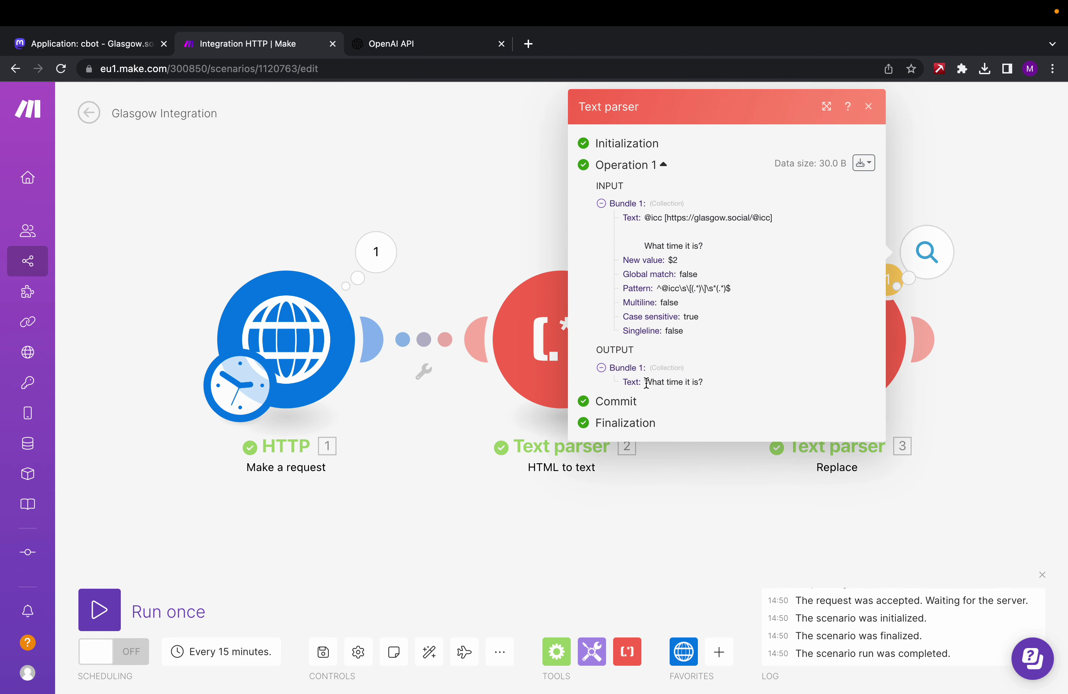
pyautogui.moveTo(646, 382); pyautogui.dragTo(672, 383)
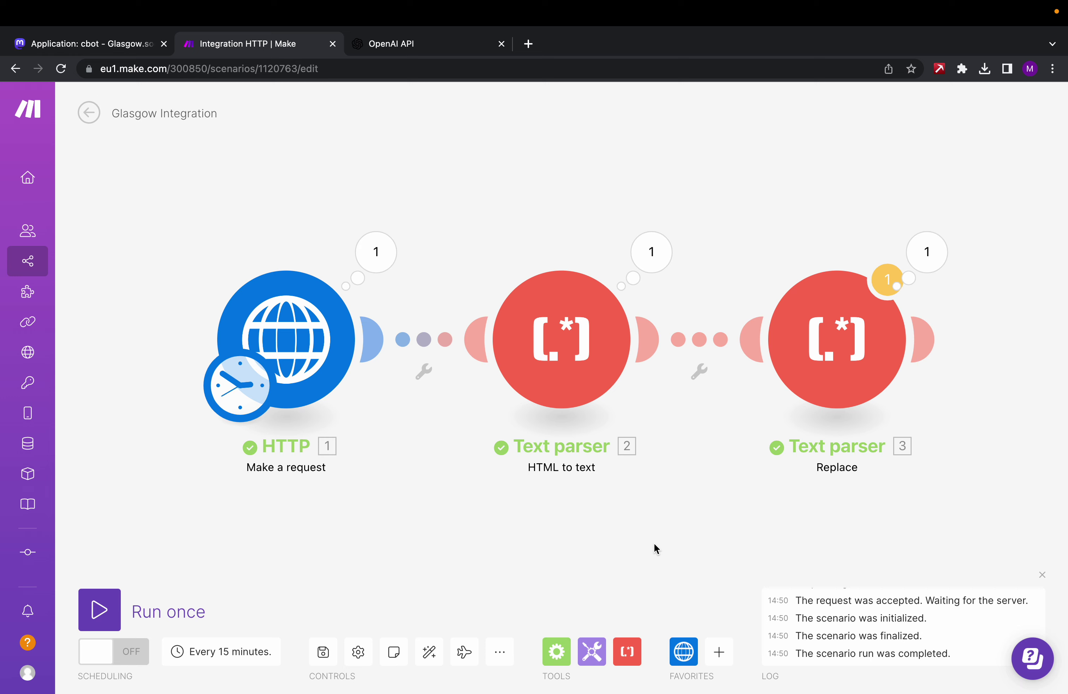
# Add an OpenAI GPT-3 Create a Completion module after the Replace module
pyautogui.moveTo(654, 543); pyautogui.dragTo(419, 528)
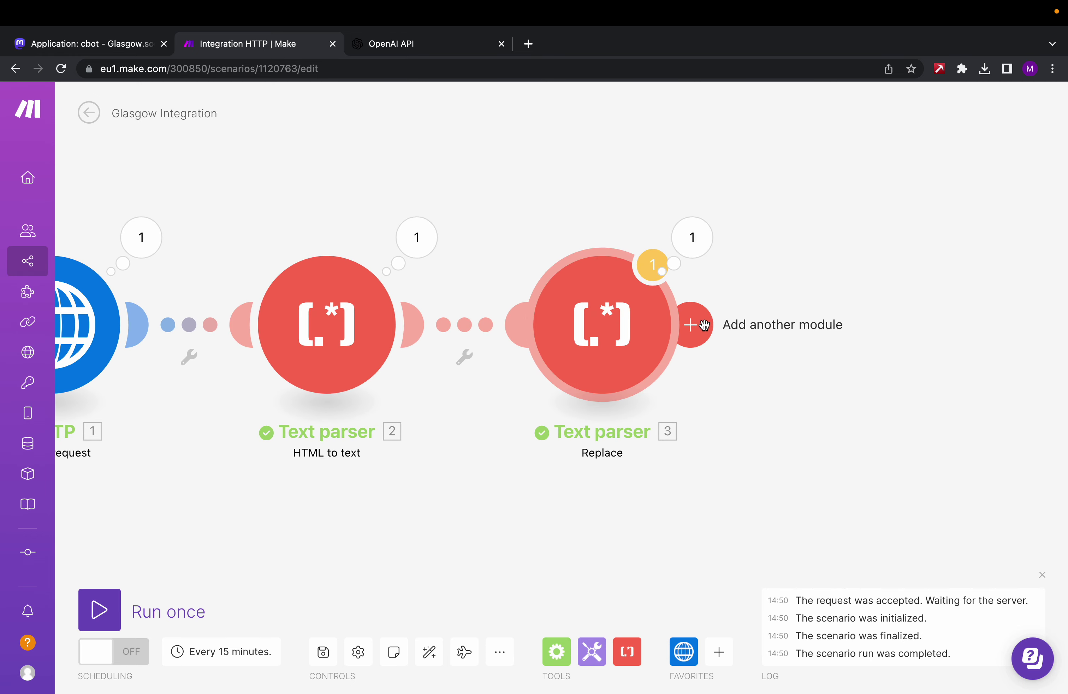
pyautogui.click(703, 333)
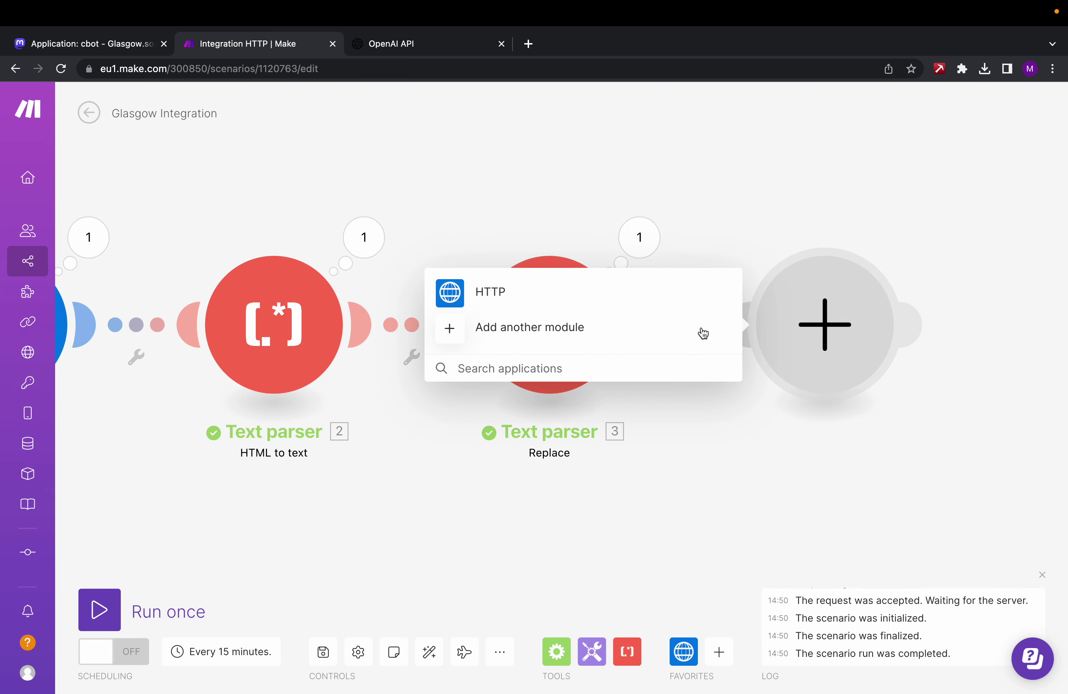
pyautogui.write('open')
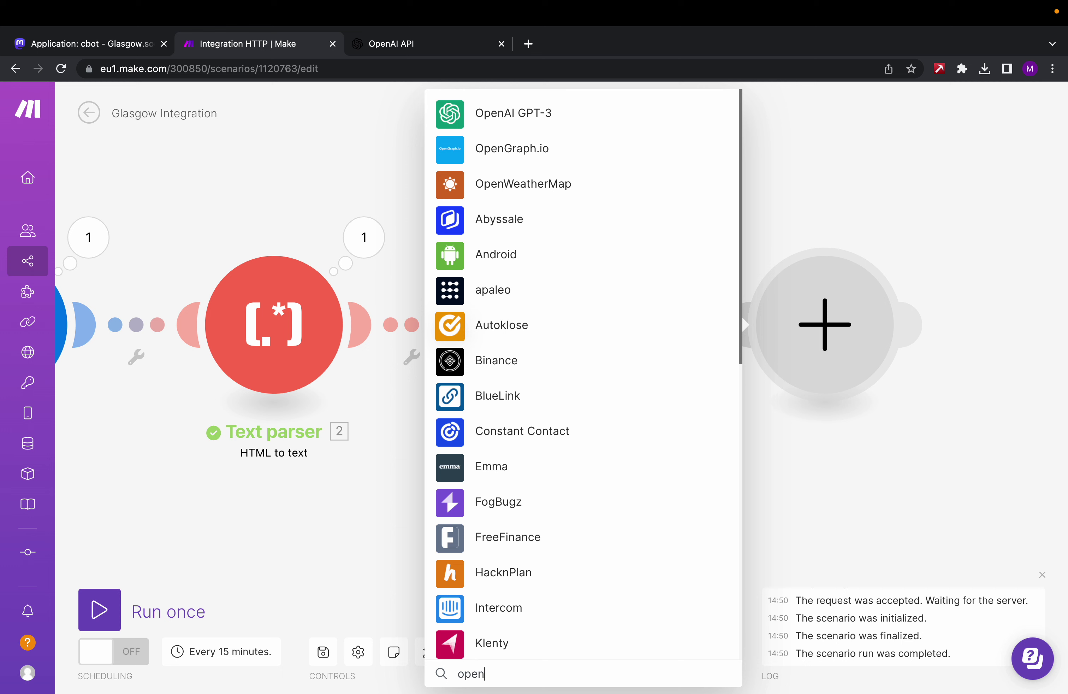
pyautogui.click(606, 112)
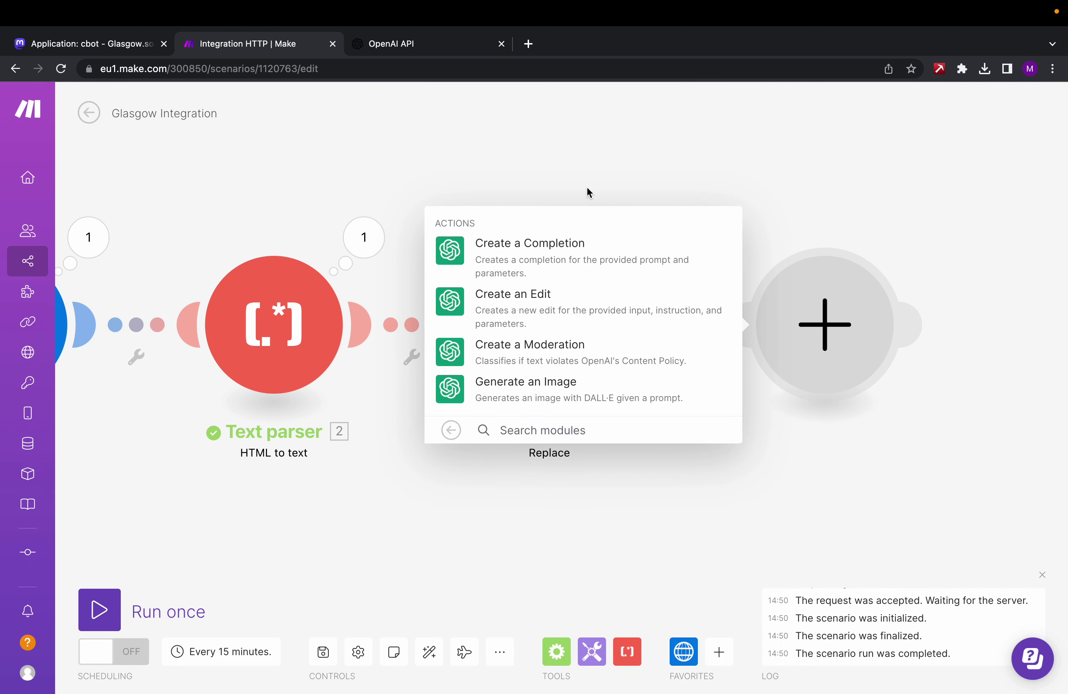
pyautogui.click(563, 246)
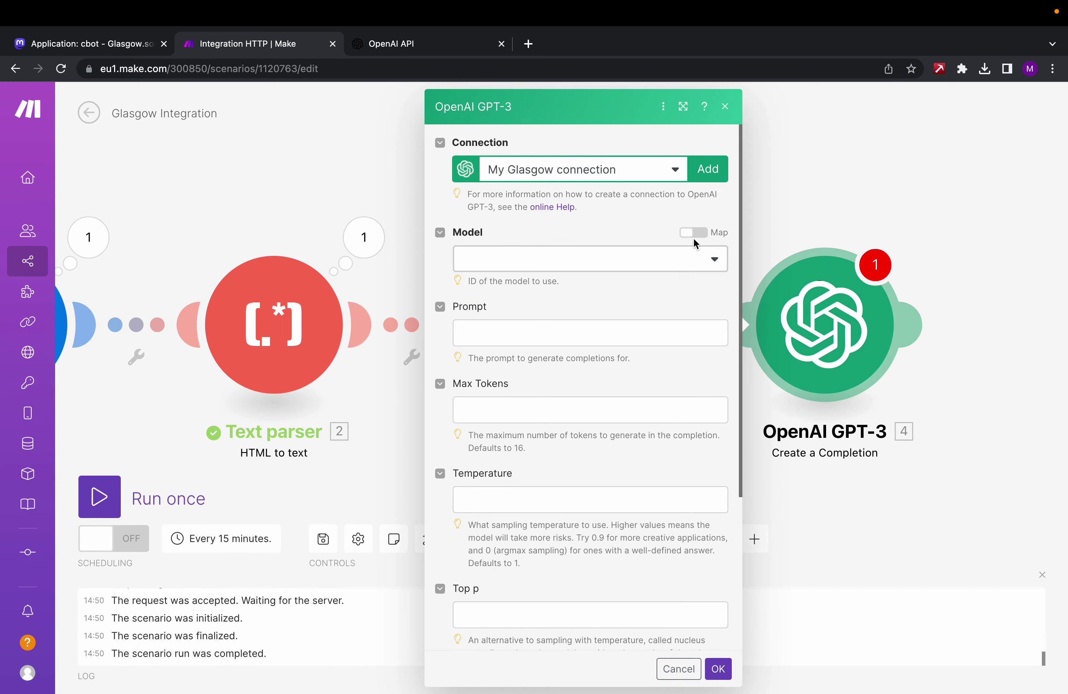
# Start a new connection for the OpenAI GPT-3 module and name it Glasgow Module
pyautogui.click(709, 173)
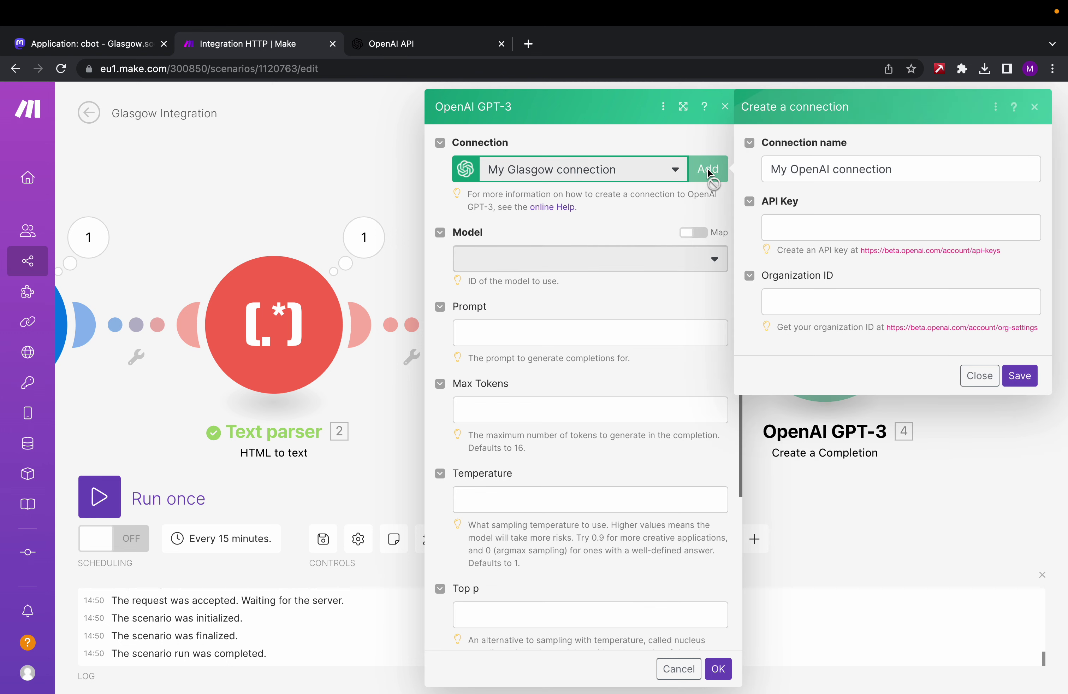
pyautogui.doubleClick(828, 174)
pyautogui.tripleClick(827, 173)
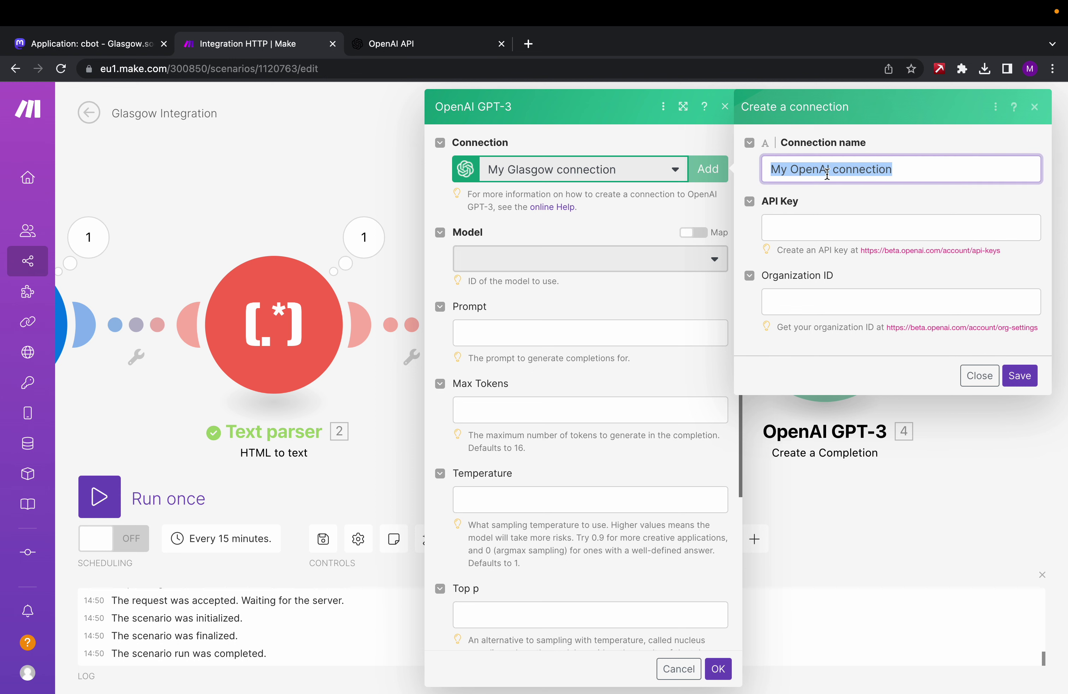
pyautogui.write('Glas')
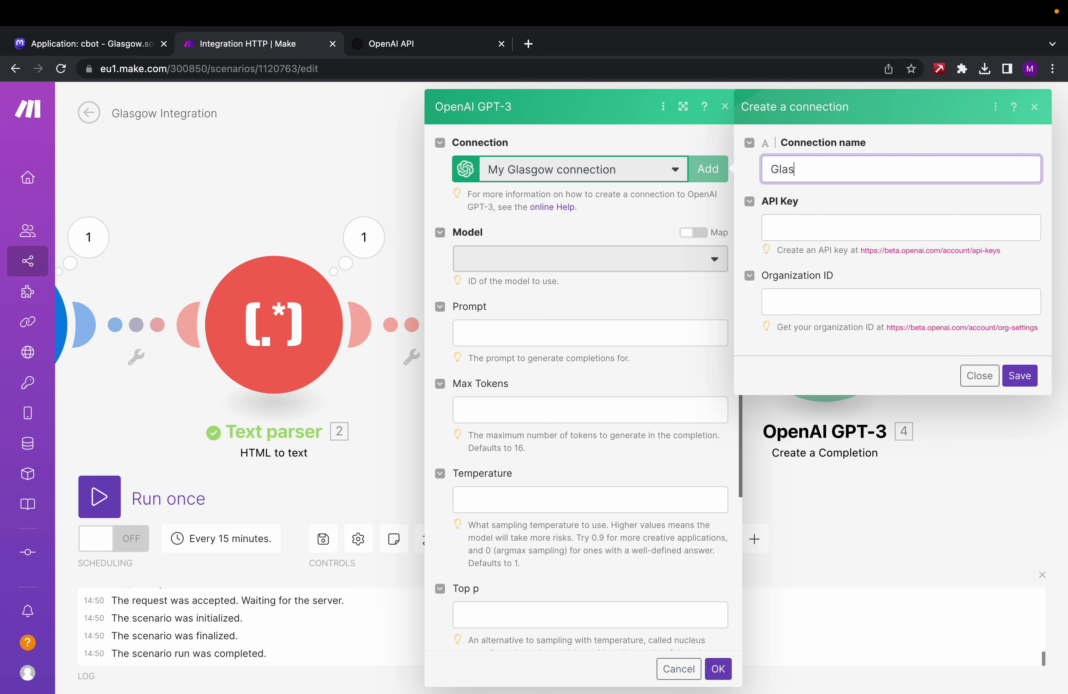
pyautogui.write('gow Module')
pyautogui.press('BackSpace')
pyautogui.press('BackSpace')
pyautogui.write('le')
pyautogui.press('Tab')
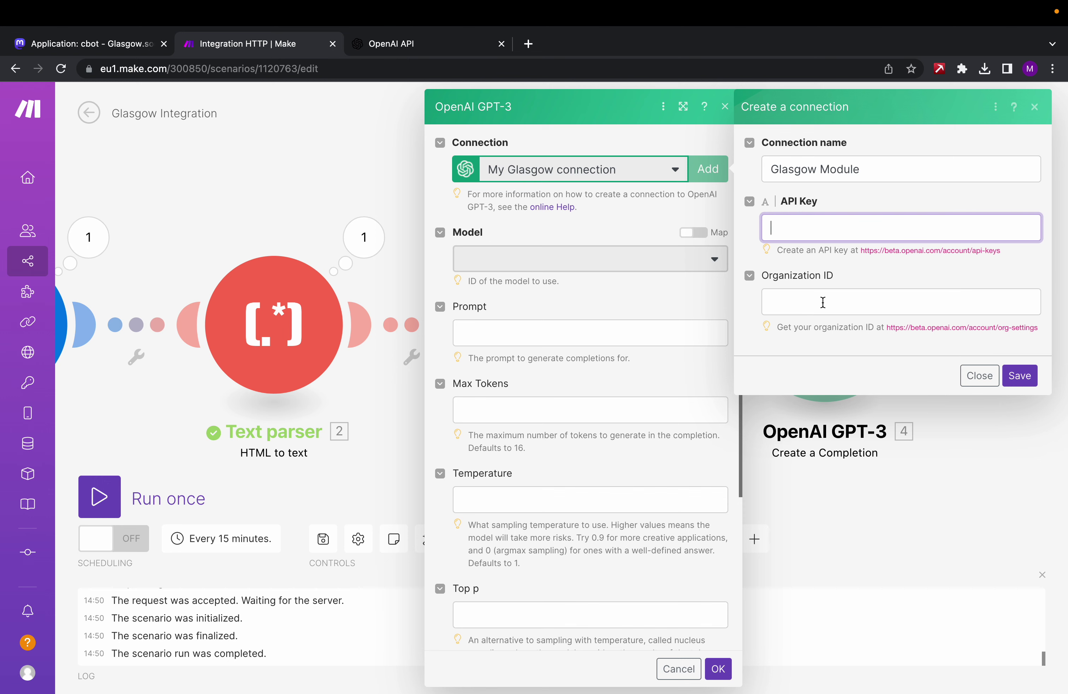
# Switch to the OpenAI site and log in to the account with the prefilled e-mail address and password
pyautogui.click(427, 45)
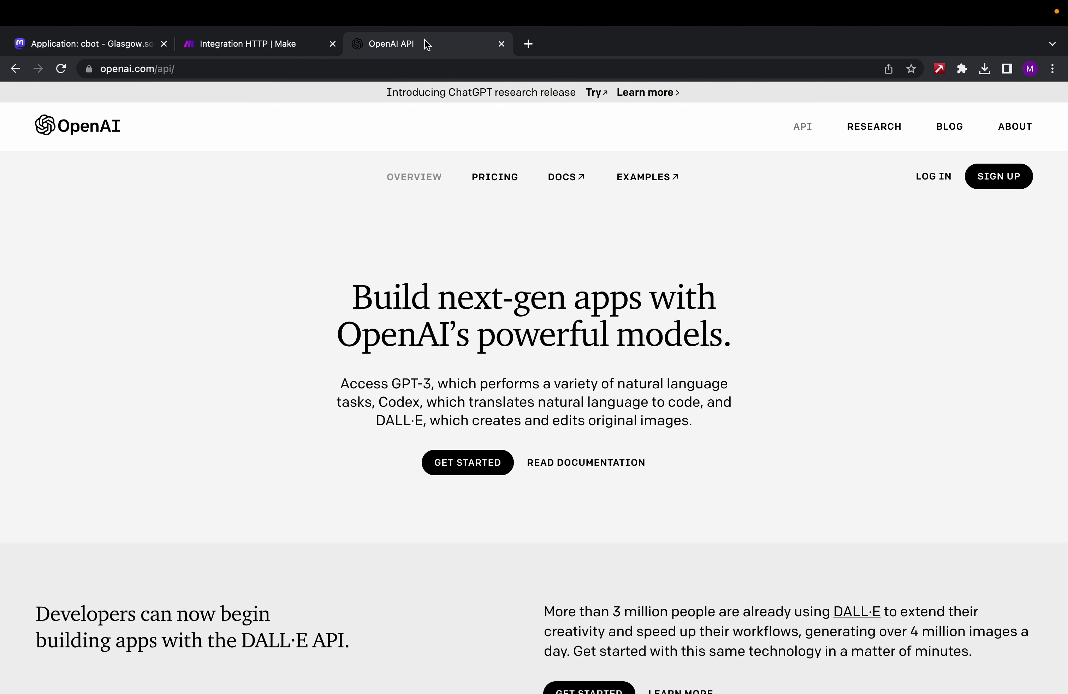
pyautogui.click(934, 180)
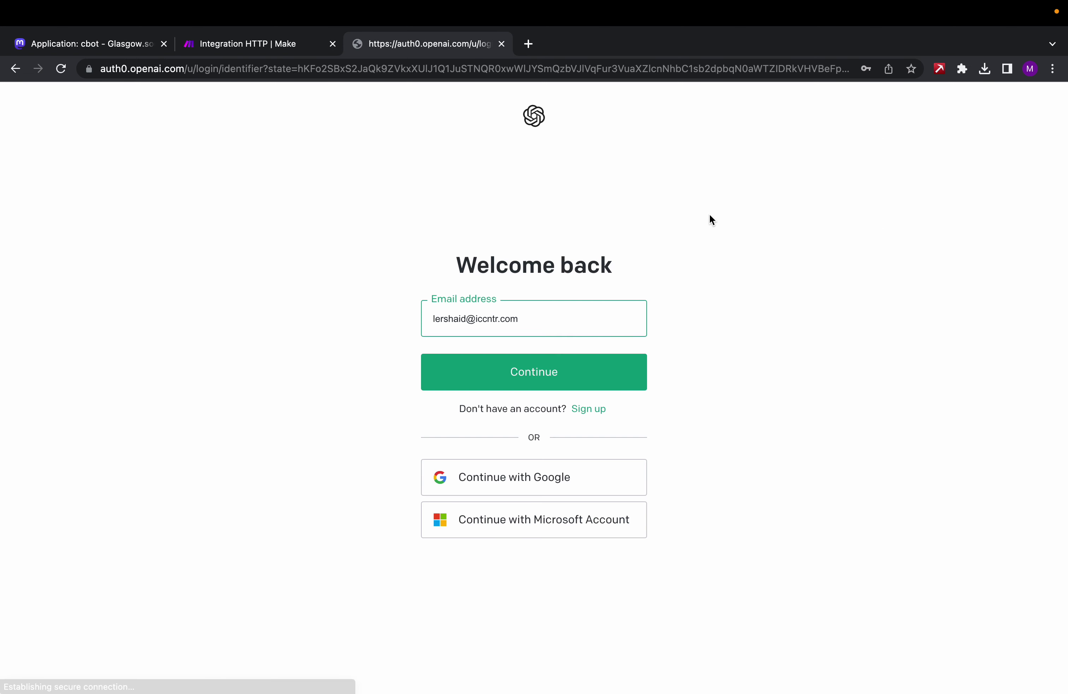
pyautogui.click(609, 371)
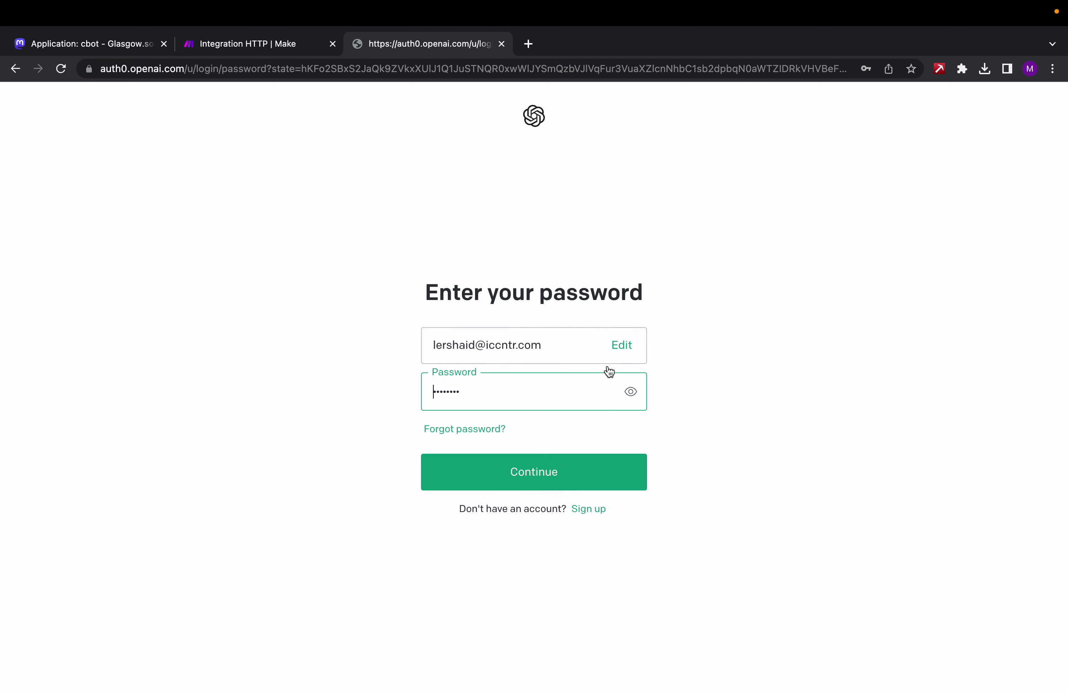
pyautogui.click(594, 473)
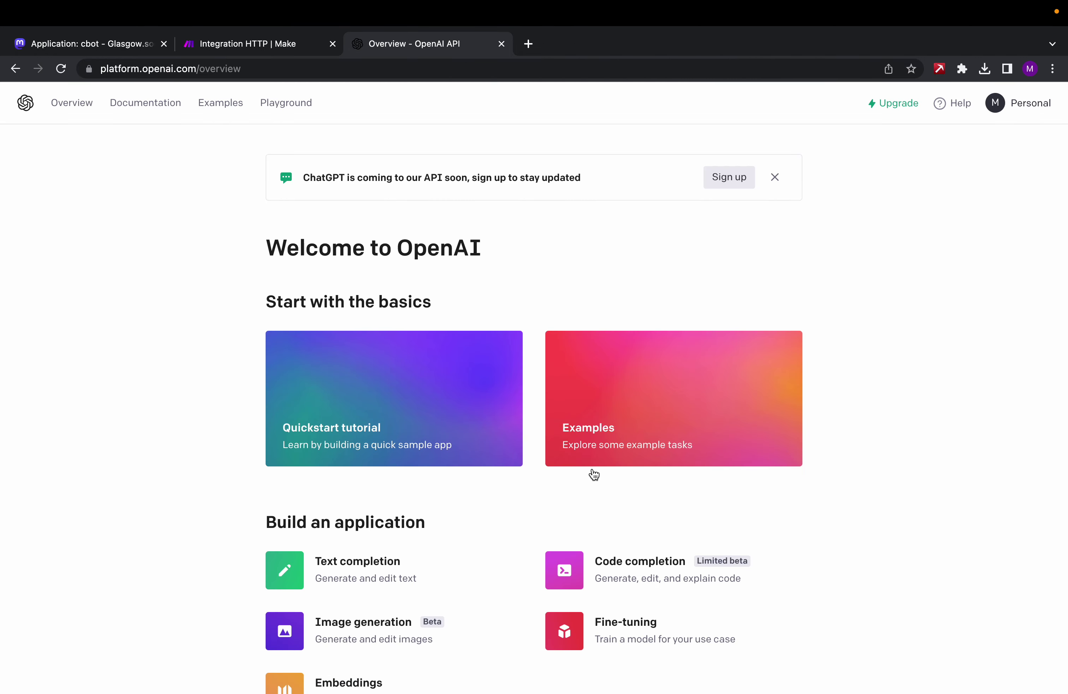
# Generate a new secret key on the OpenAI account's API keys page and copy it
pyautogui.click(1024, 109)
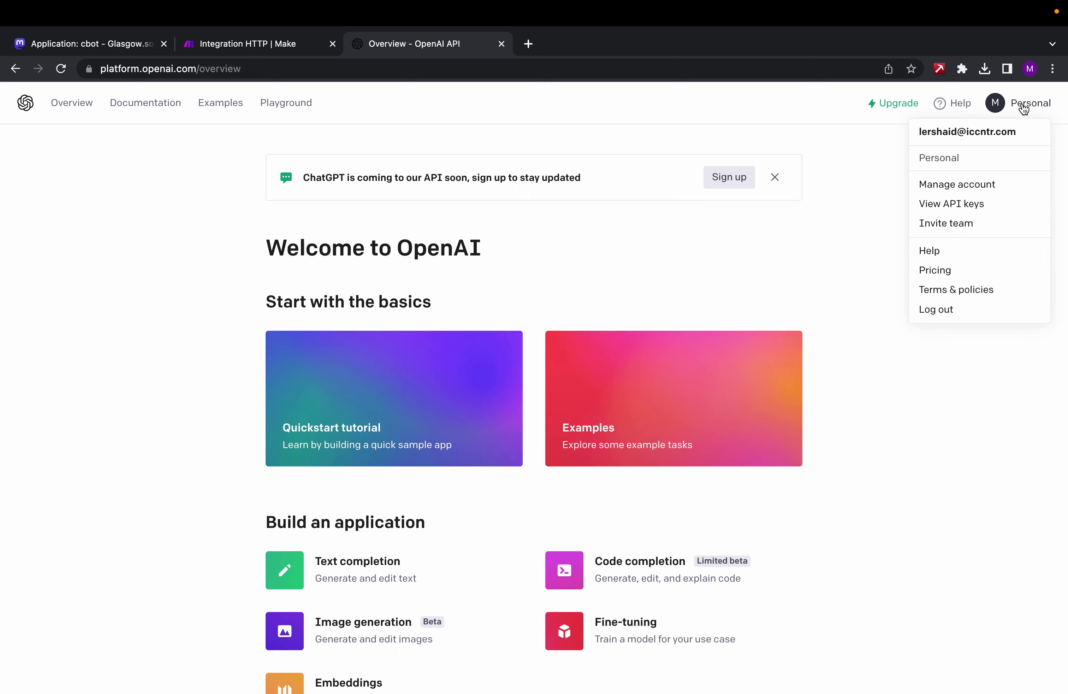
pyautogui.click(971, 205)
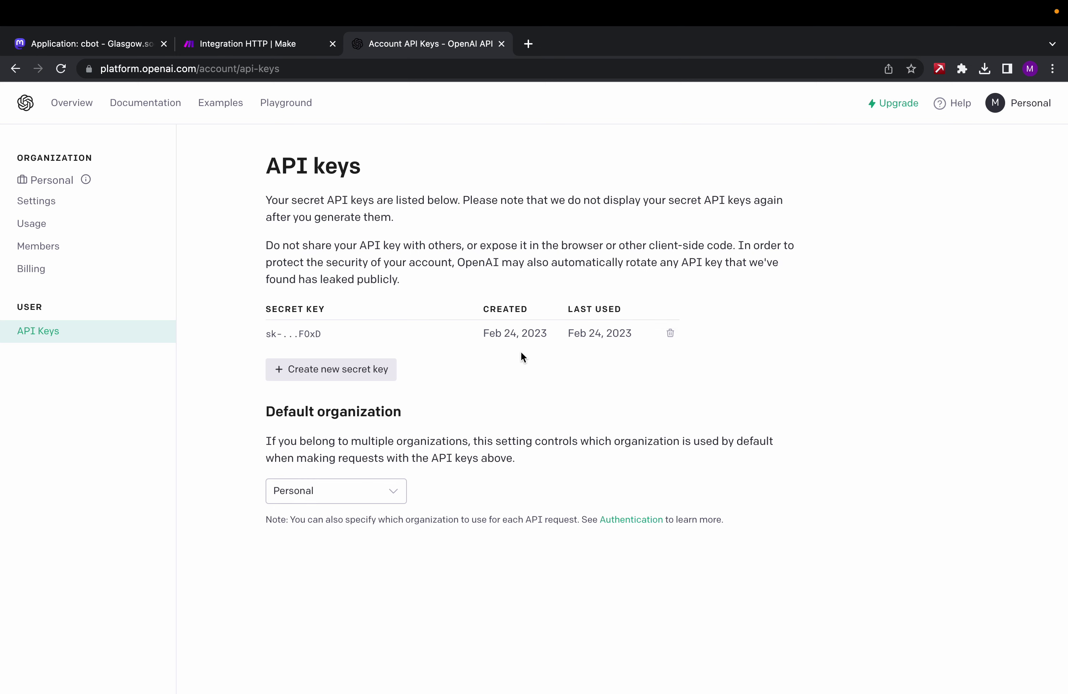
pyautogui.click(384, 376)
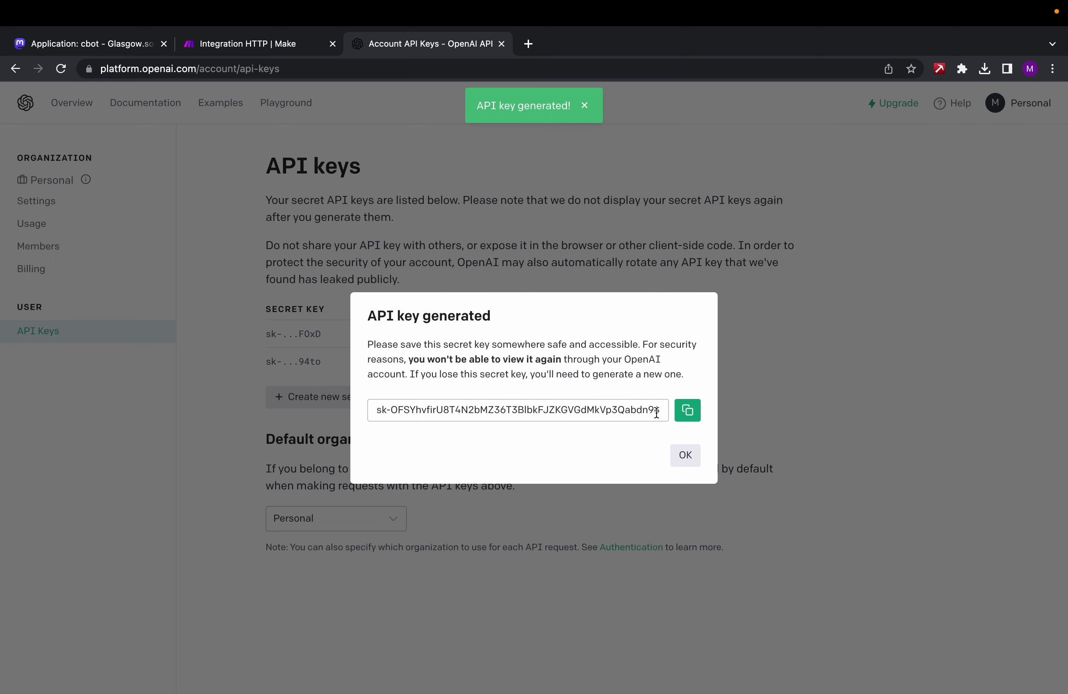
pyautogui.click(688, 410)
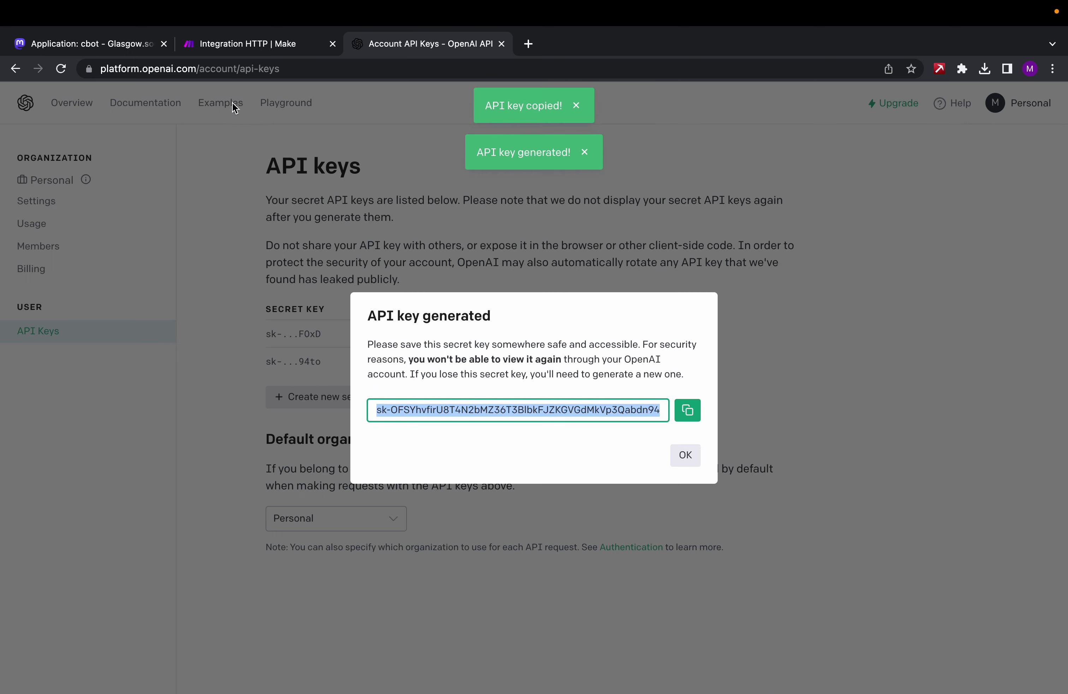
# Paste the copied OpenAI key into the API Key field of the Make connection, and dismiss the generated-key dialog on the OpenAI site
pyautogui.click(222, 44)
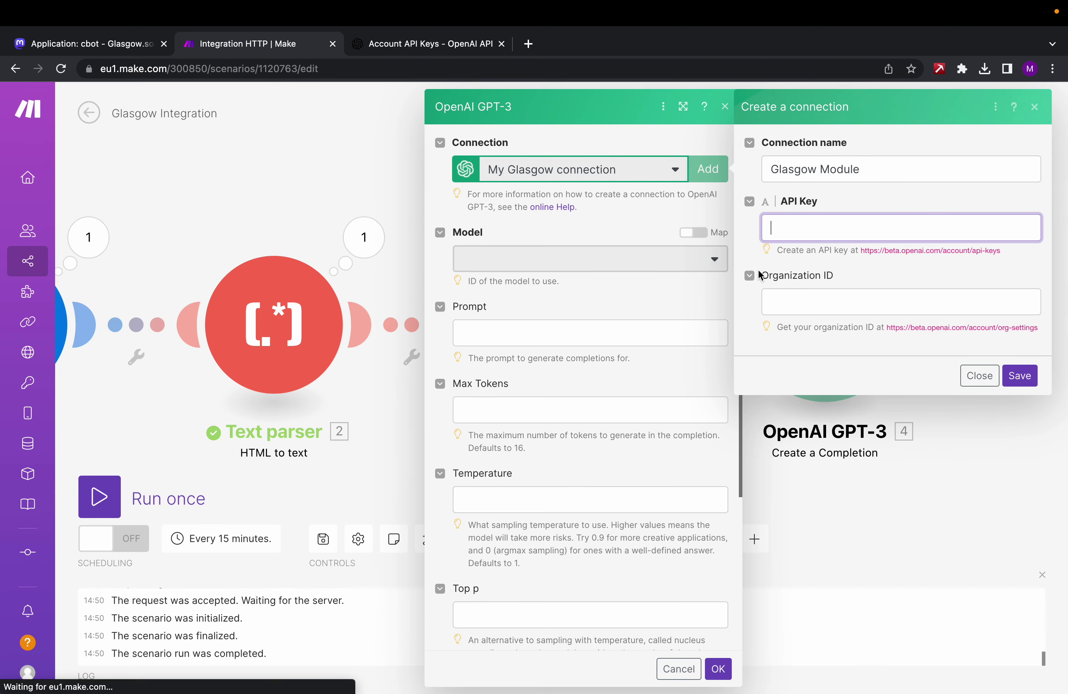
pyautogui.press('super+v')
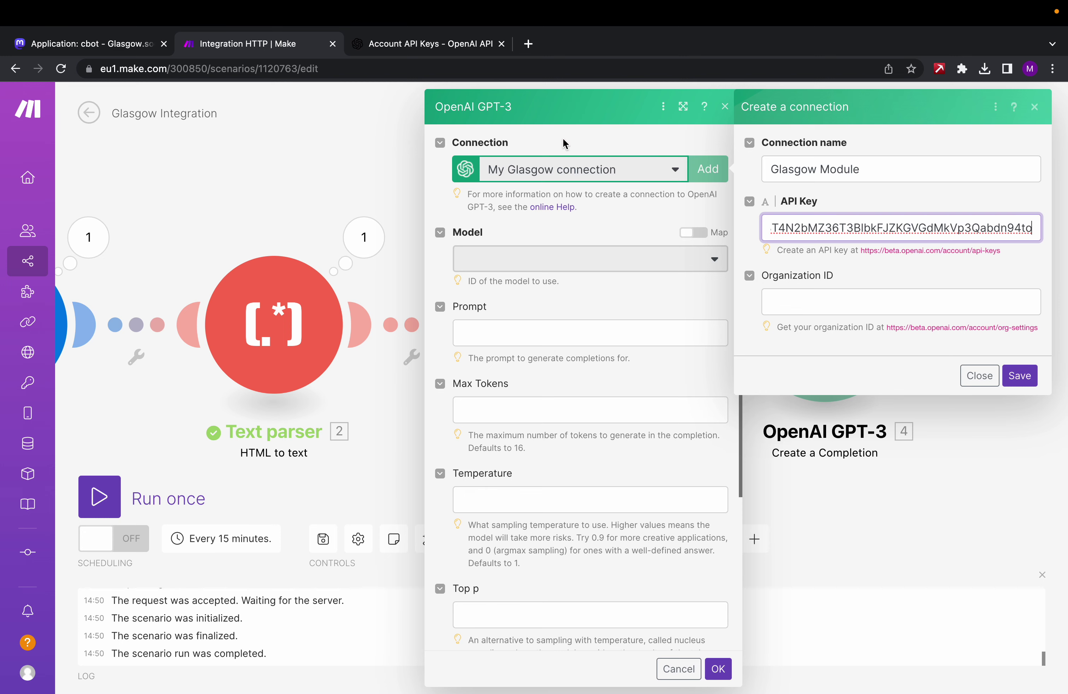
pyautogui.click(442, 52)
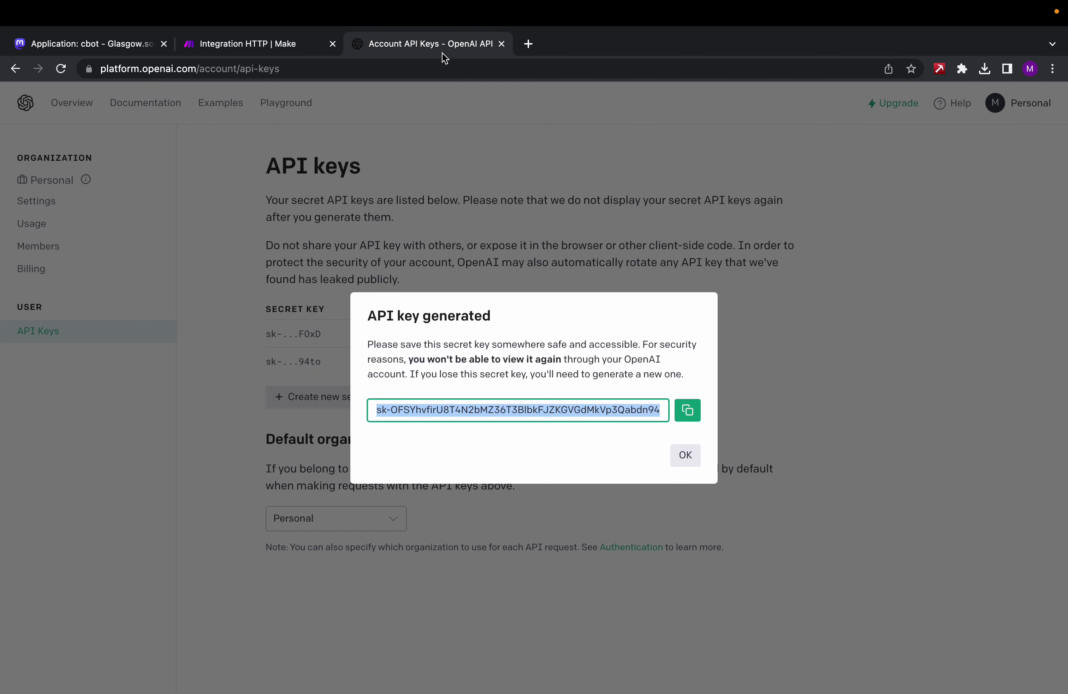
pyautogui.click(229, 233)
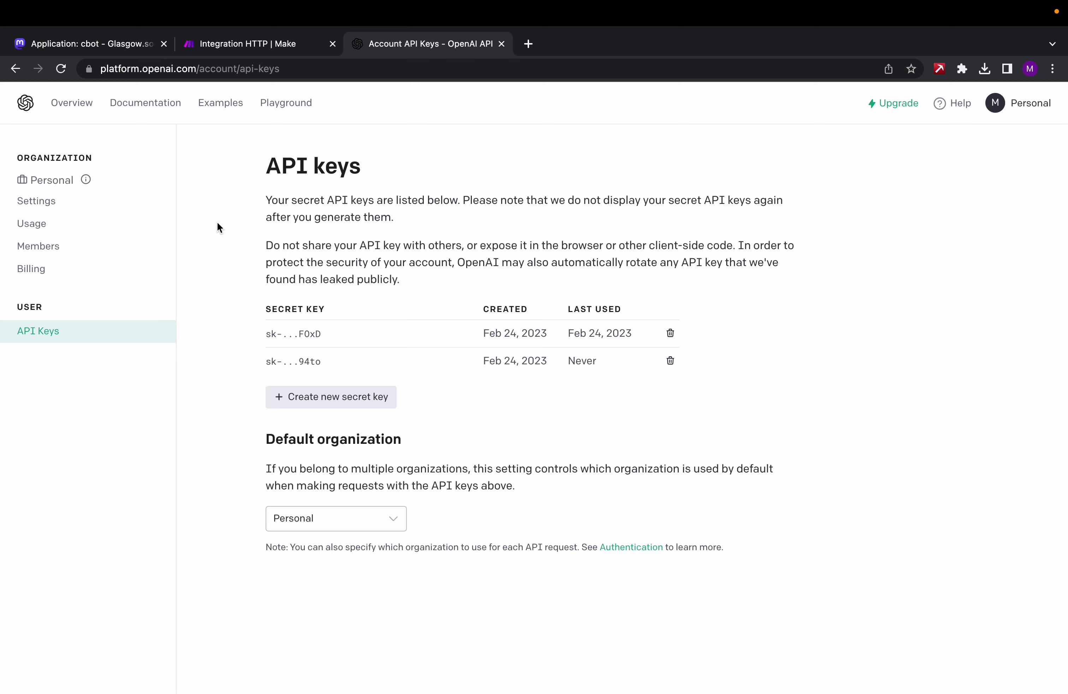
pyautogui.click(256, 44)
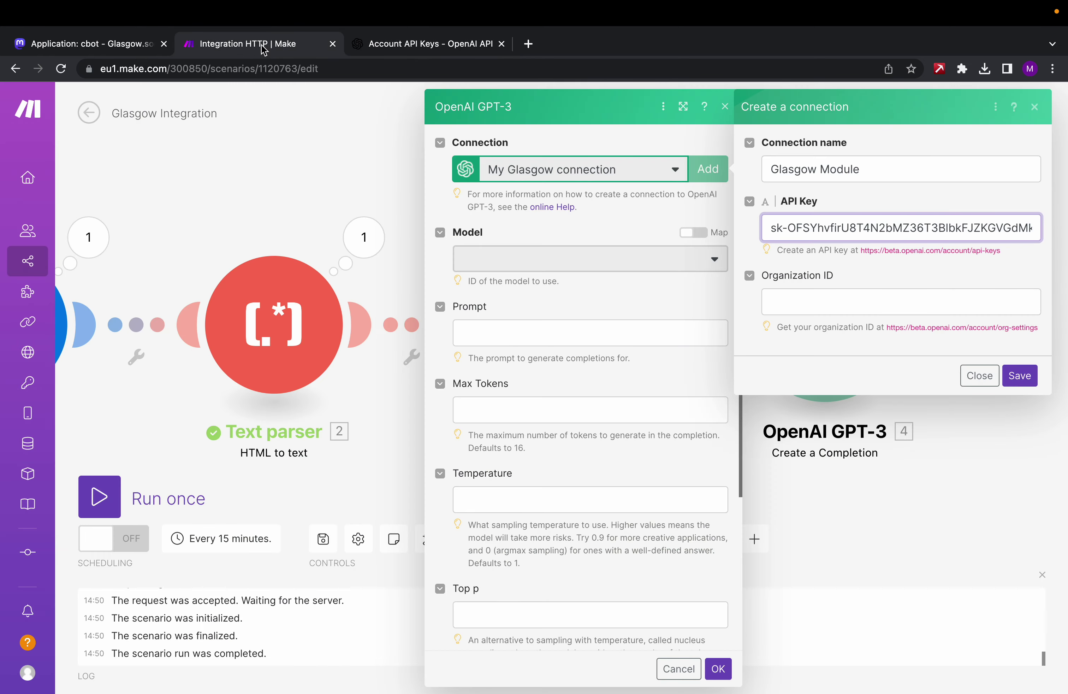
# Copy the Organization ID from OpenAI's organization settings into the Glasgow Module connection in Make and save the connection
pyautogui.click(434, 49)
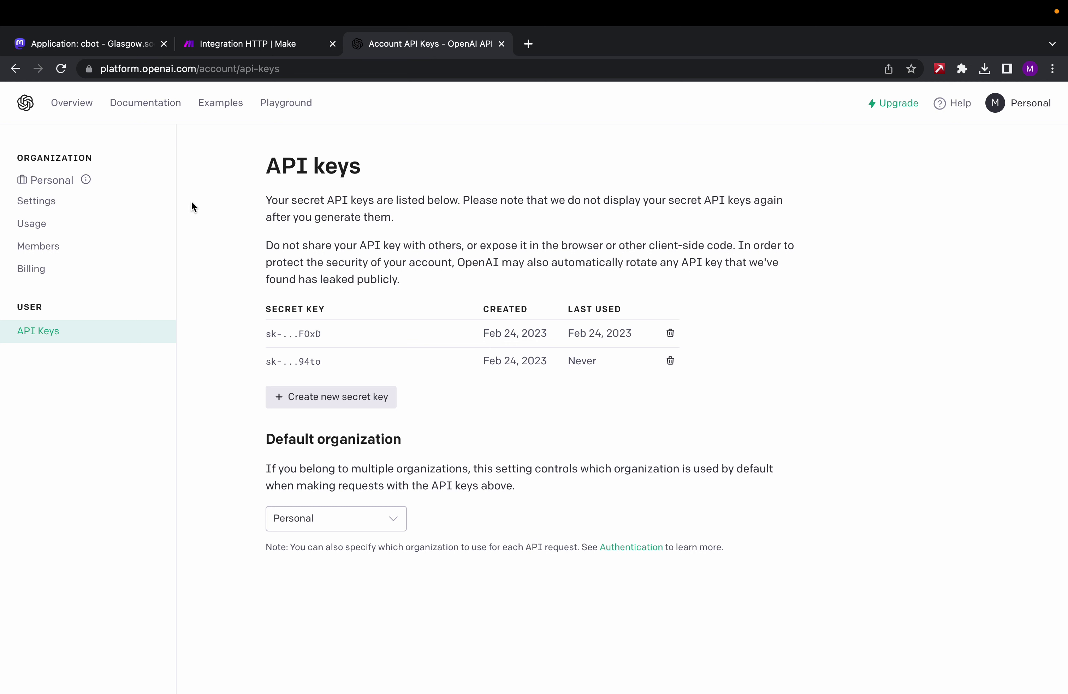
pyautogui.click(117, 210)
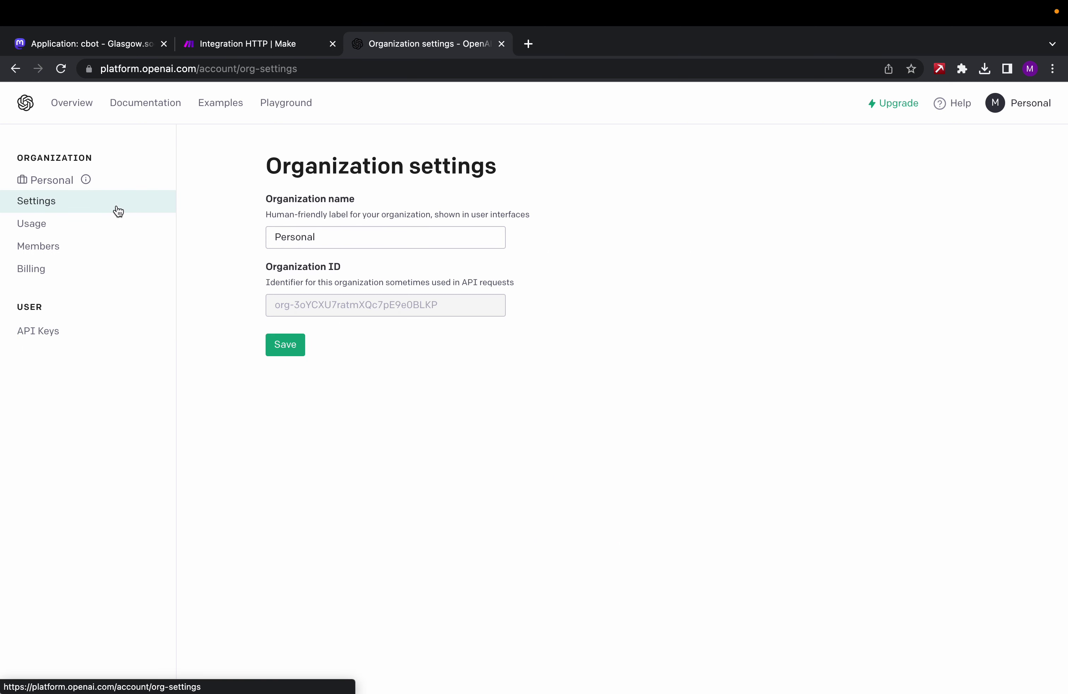
pyautogui.moveTo(273, 305); pyautogui.dragTo(376, 308)
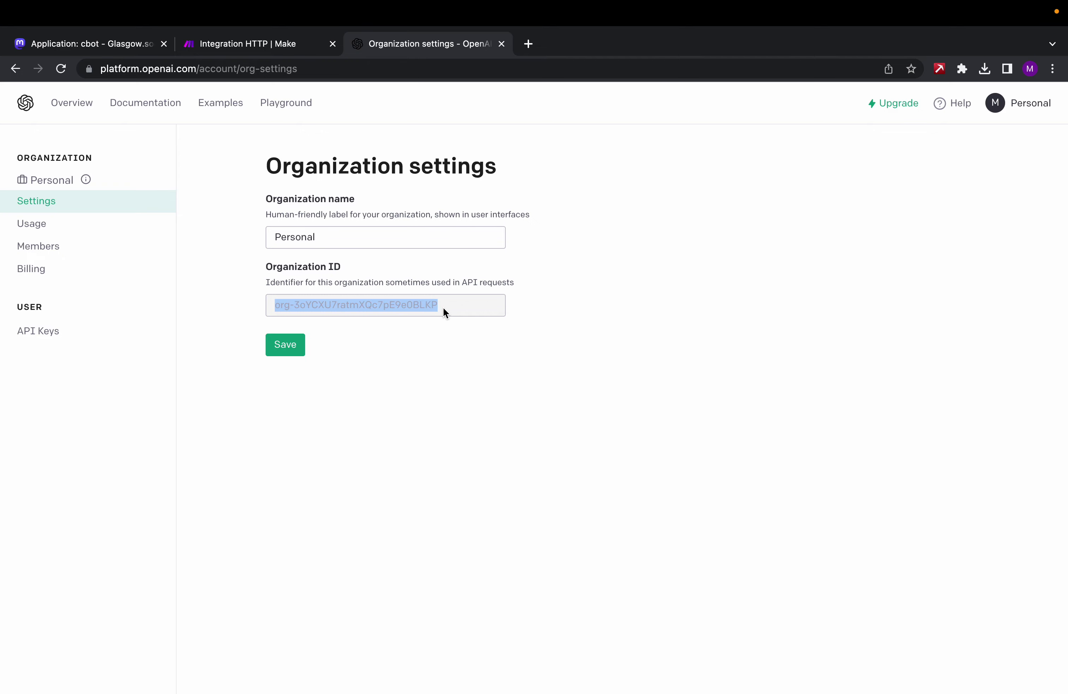
pyautogui.click(248, 47)
pyautogui.click(804, 298)
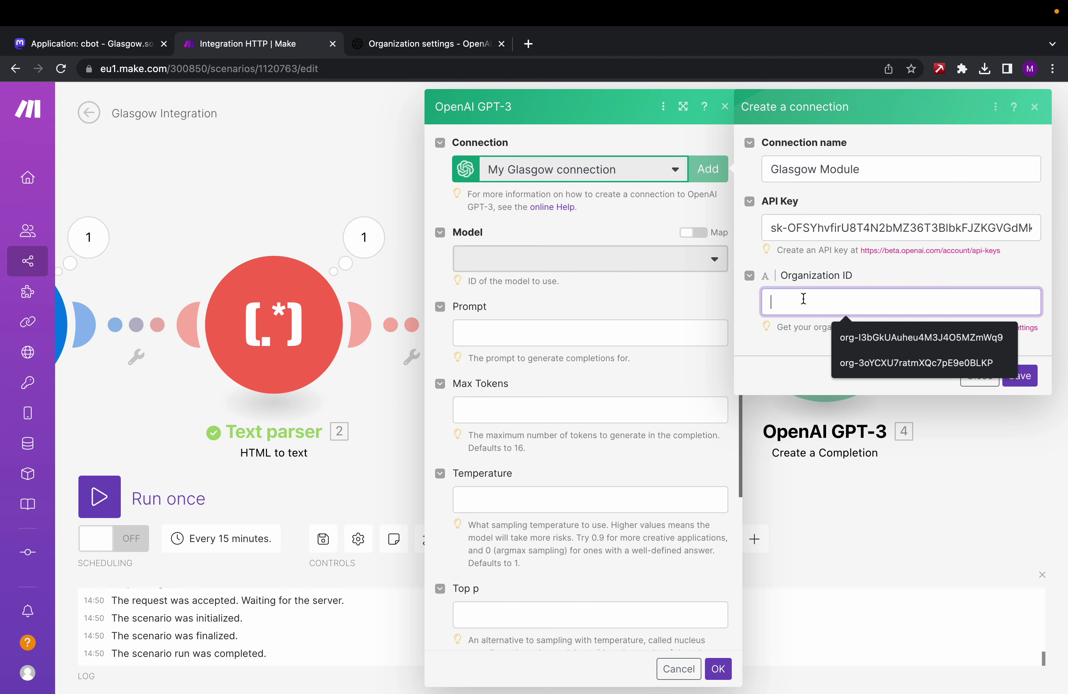
pyautogui.hotkey('ctrl', 'v')
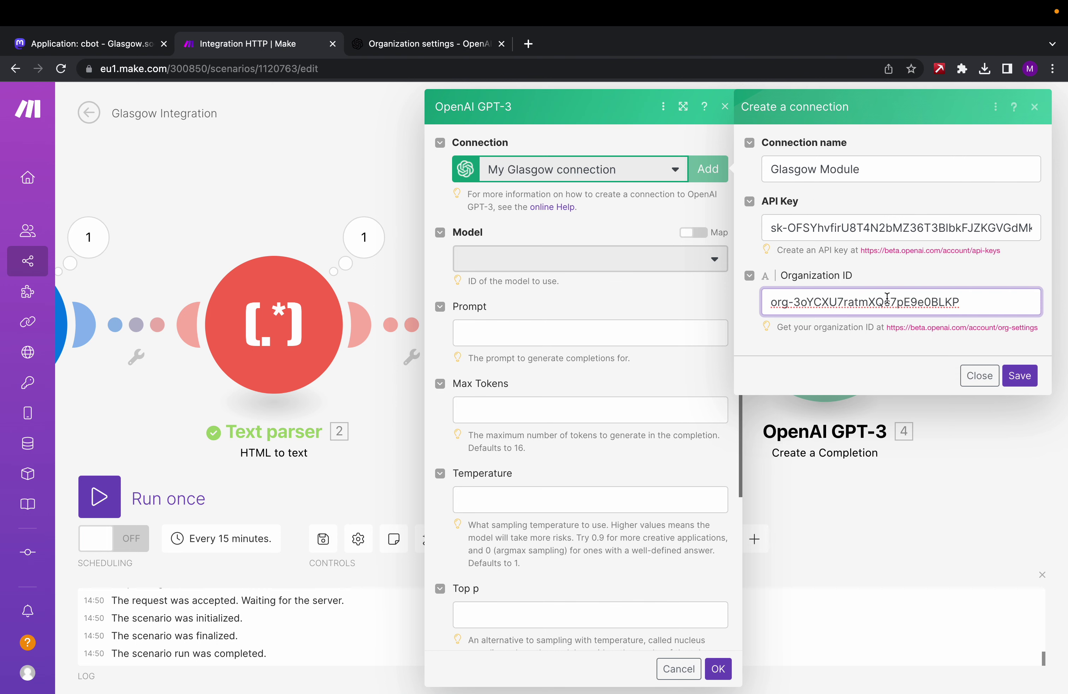
pyautogui.click(1017, 377)
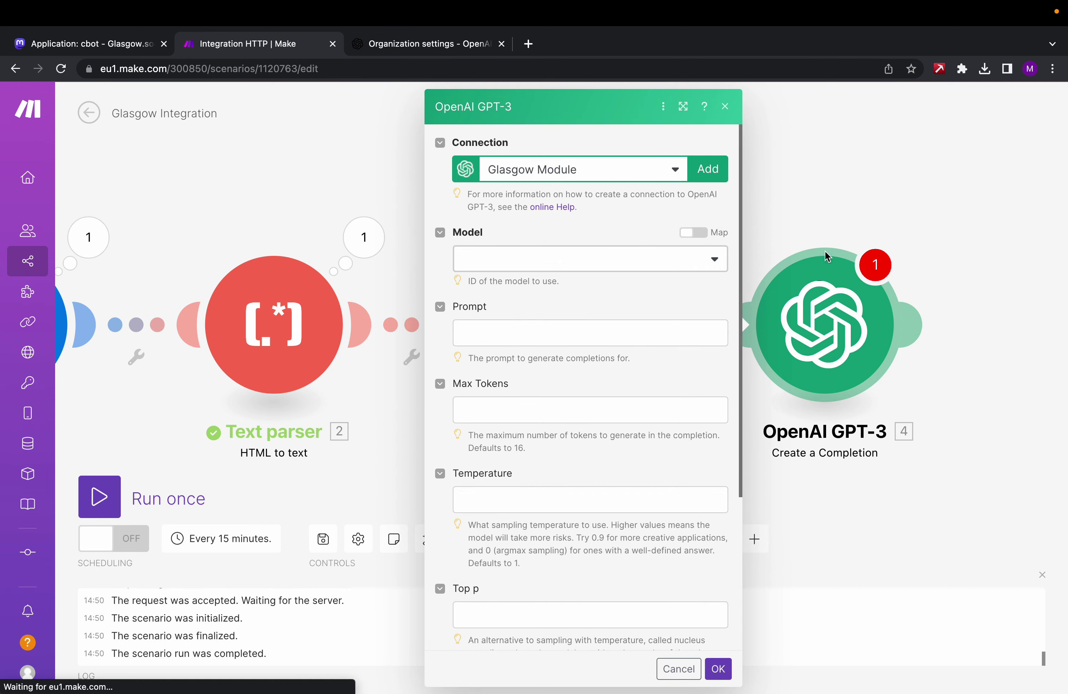
# Set the completion model to text-davinci-003 and map the Replace module's Text output into the Prompt
pyautogui.click(715, 258)
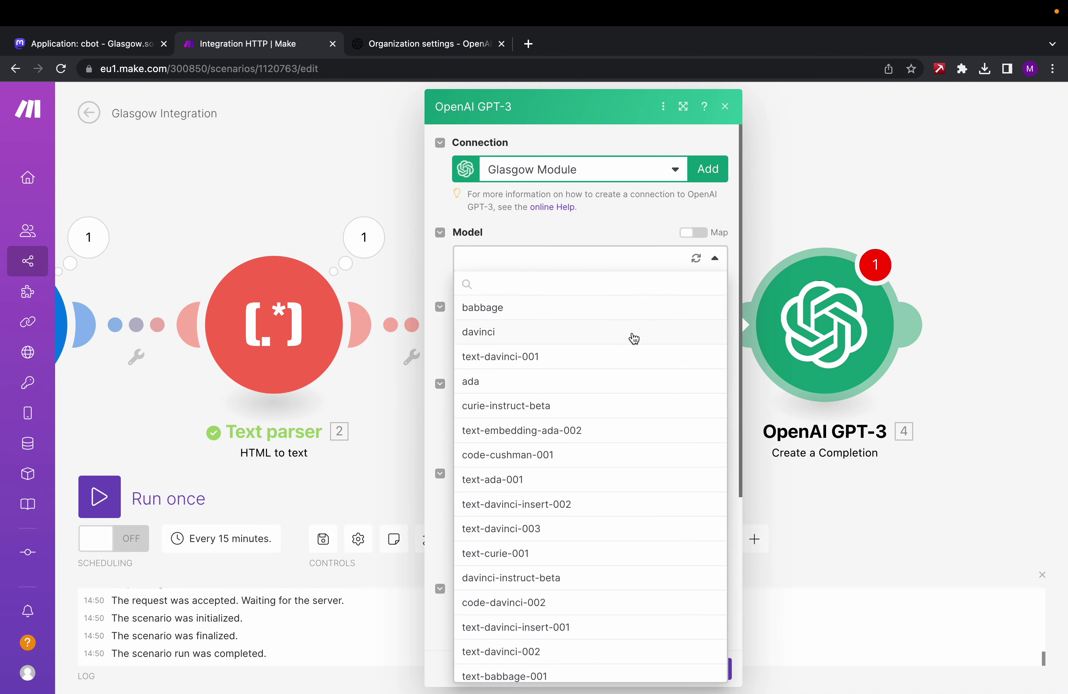
pyautogui.click(578, 527)
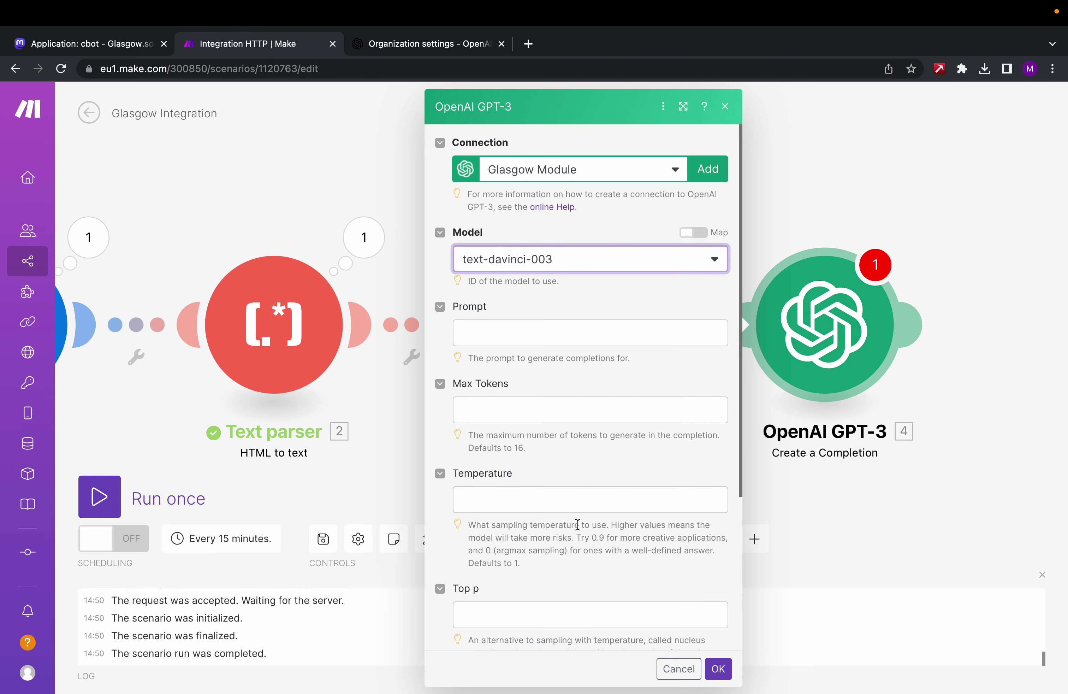
pyautogui.click(552, 337)
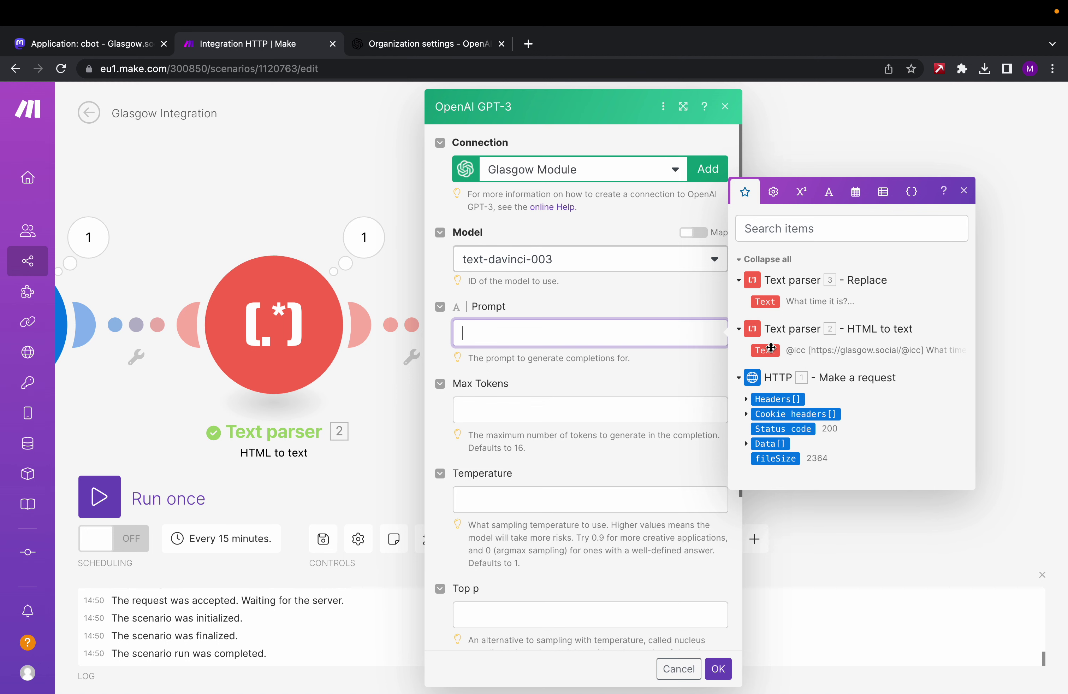
pyautogui.click(773, 301)
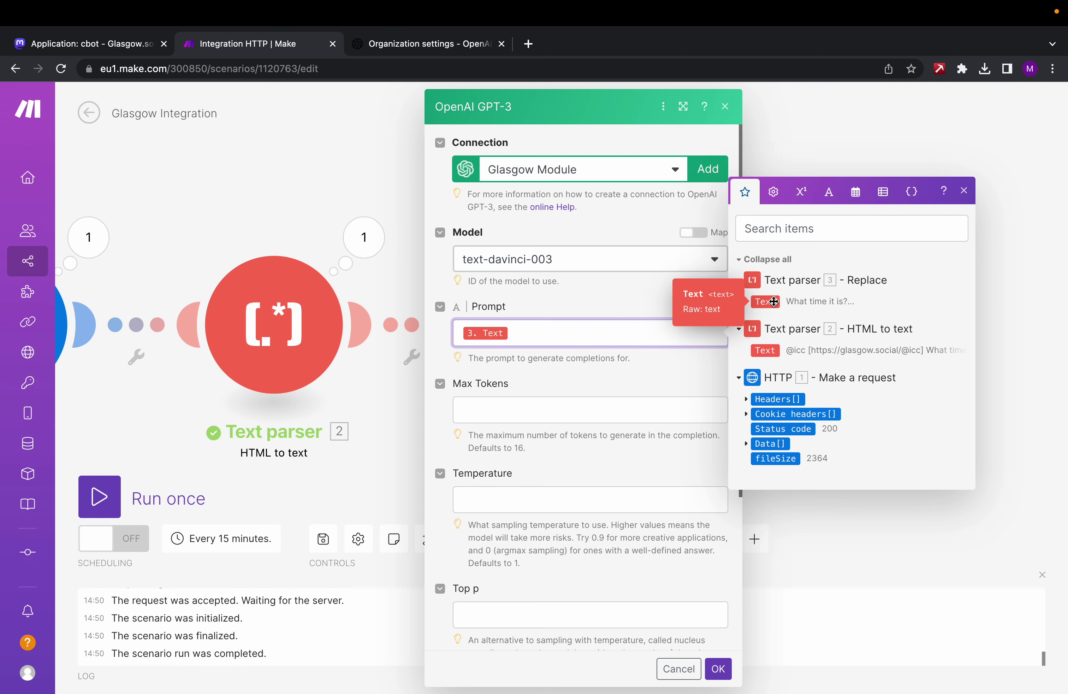
pyautogui.click(538, 313)
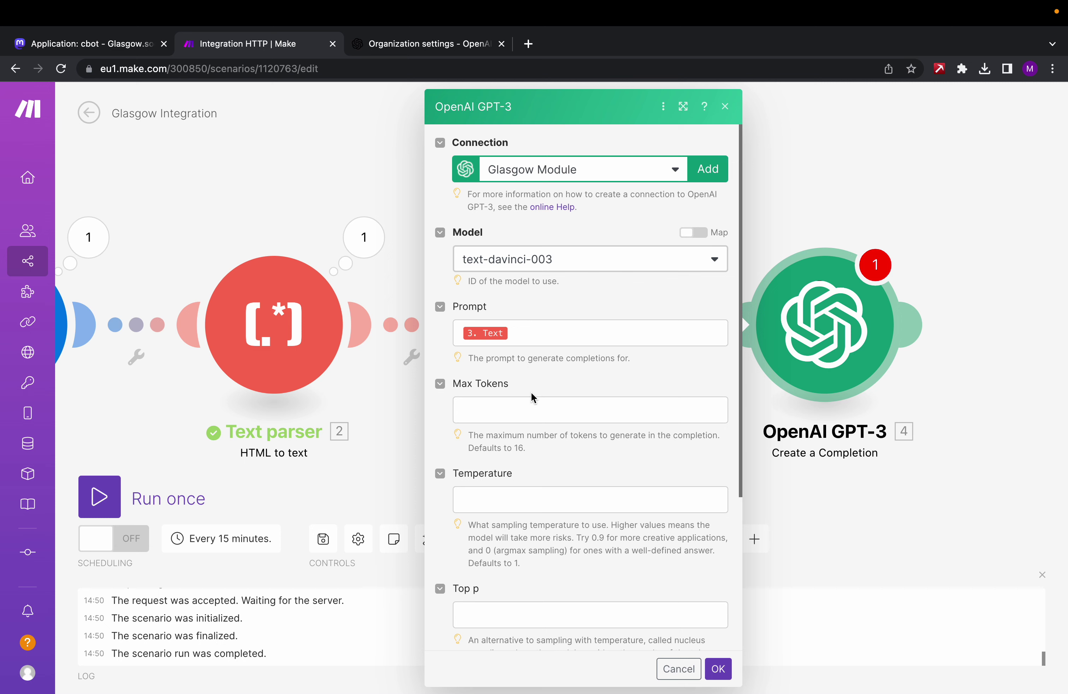
# Set the completion's Max Tokens to 10 and its Temperature to 0.9
pyautogui.click(532, 405)
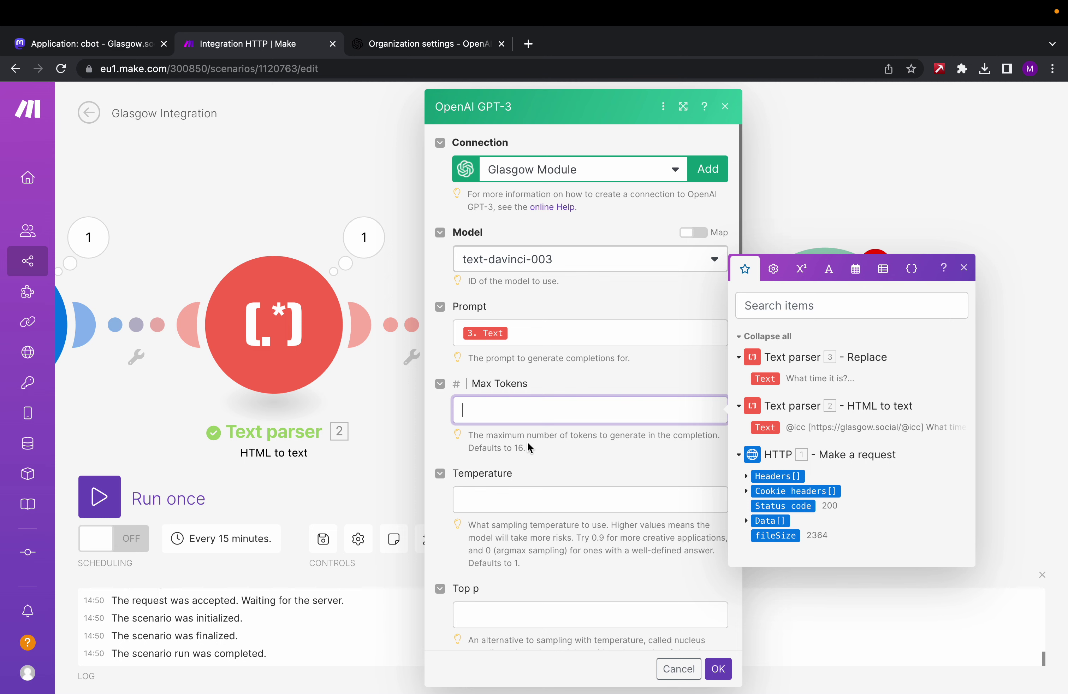
pyautogui.write('10')
pyautogui.click(541, 504)
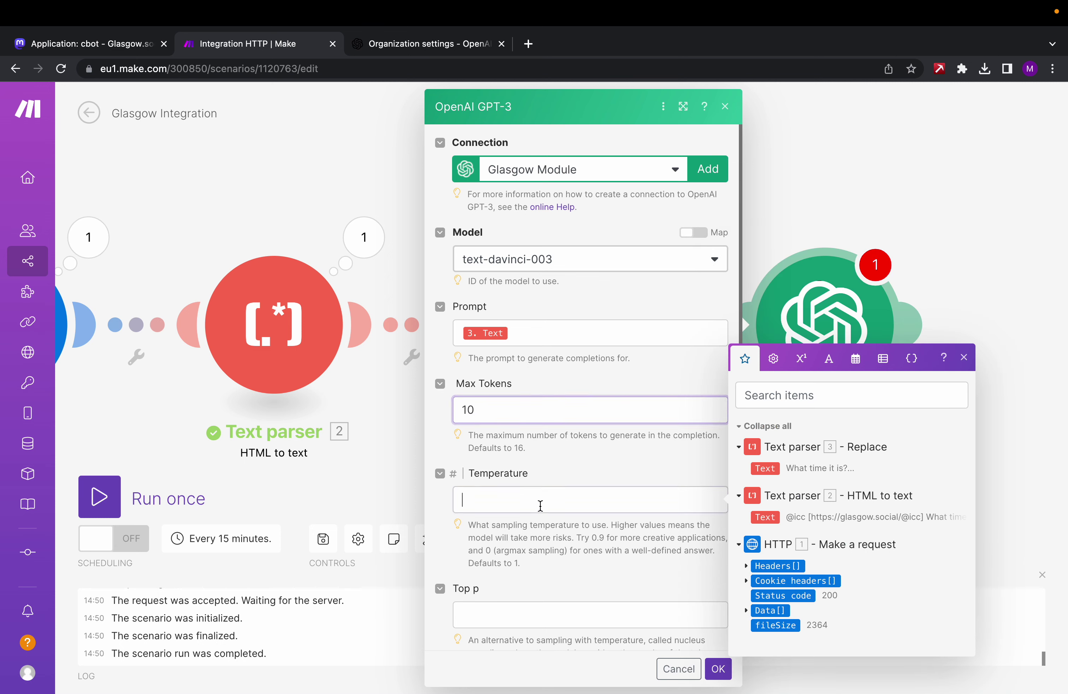
pyautogui.write('0.9')
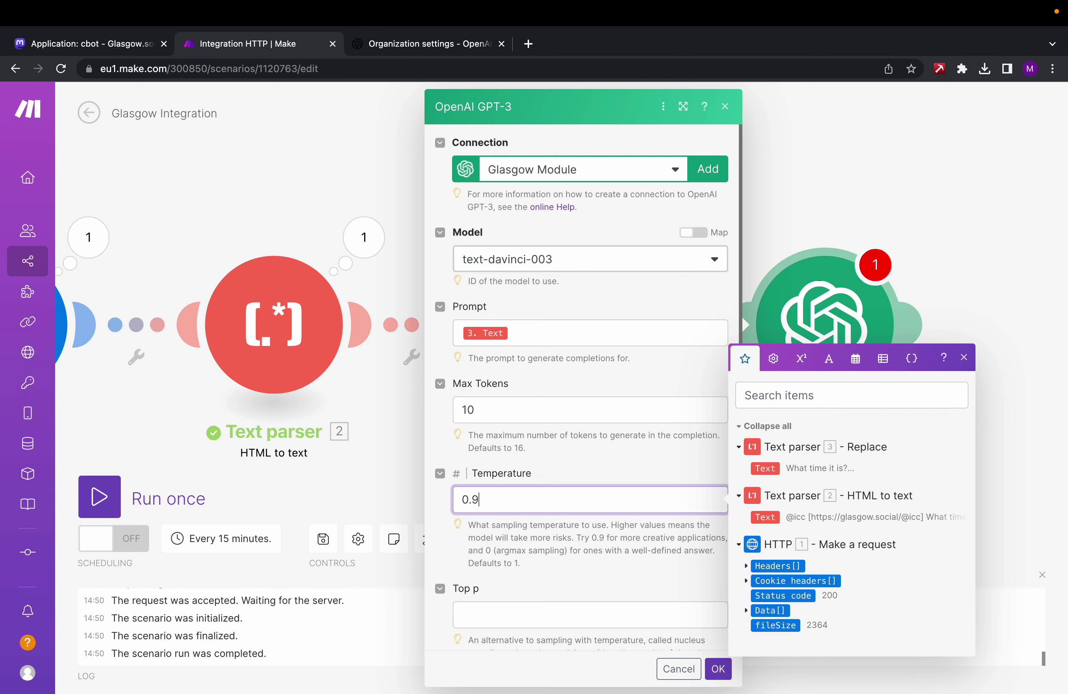
# Set Top p to 0.1 and N to 1, and save the OpenAI GPT-3 module settings
pyautogui.scroll(-4, 534, 419)
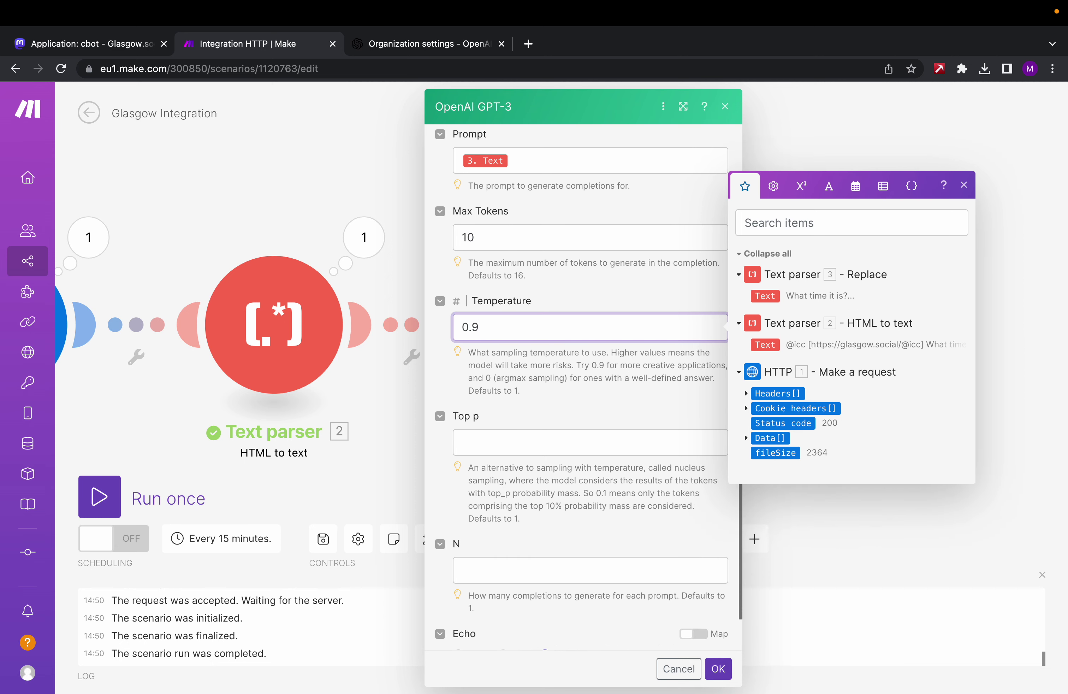
pyautogui.click(533, 436)
pyautogui.write('0')
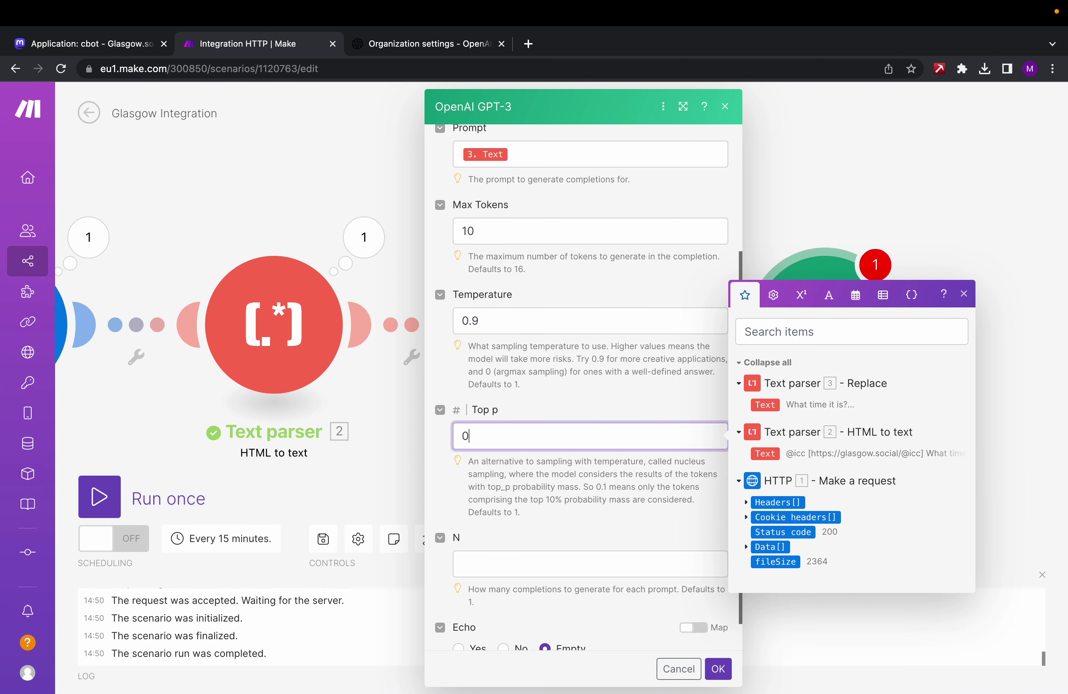
pyautogui.write('.1')
pyautogui.scroll(-1, 533, 536)
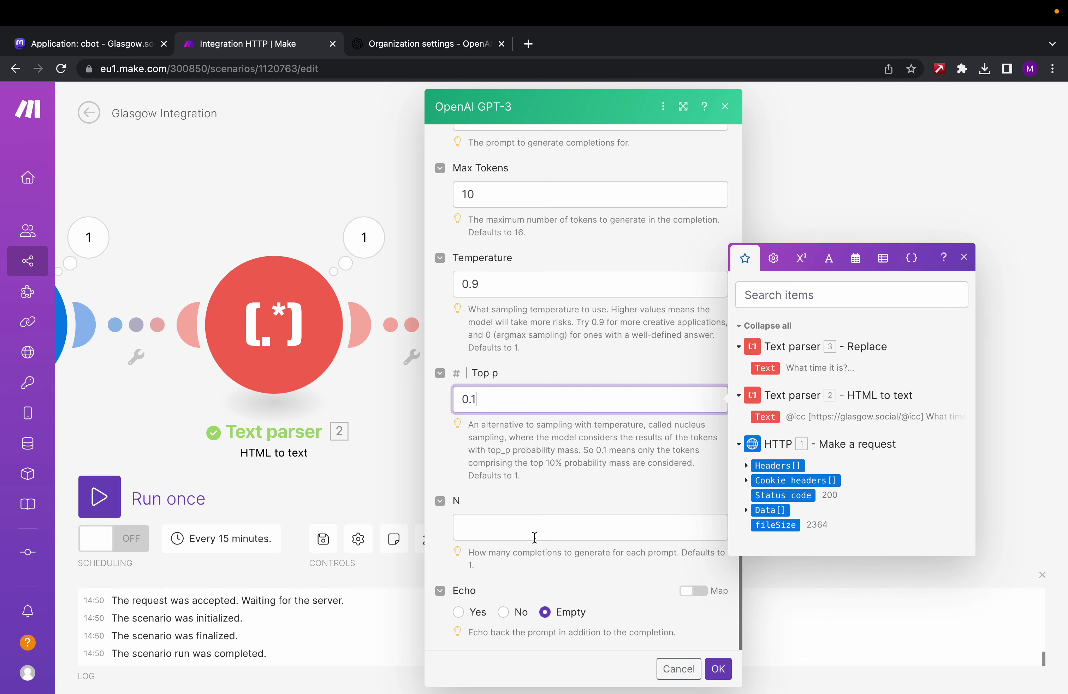
pyautogui.click(535, 537)
pyautogui.write('1')
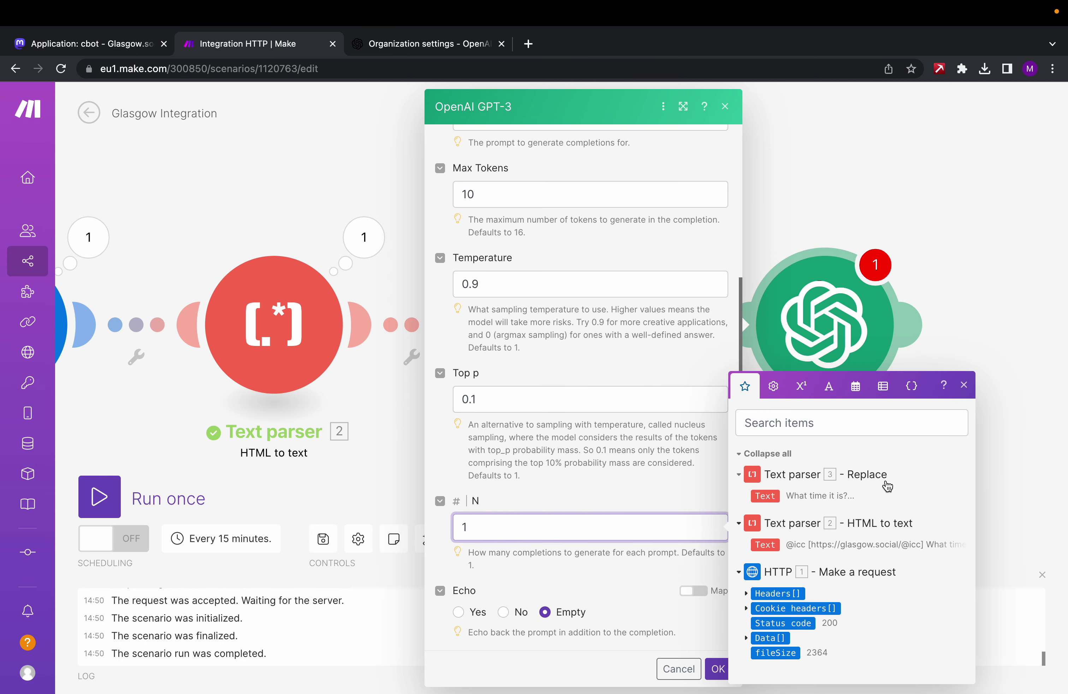
pyautogui.click(965, 385)
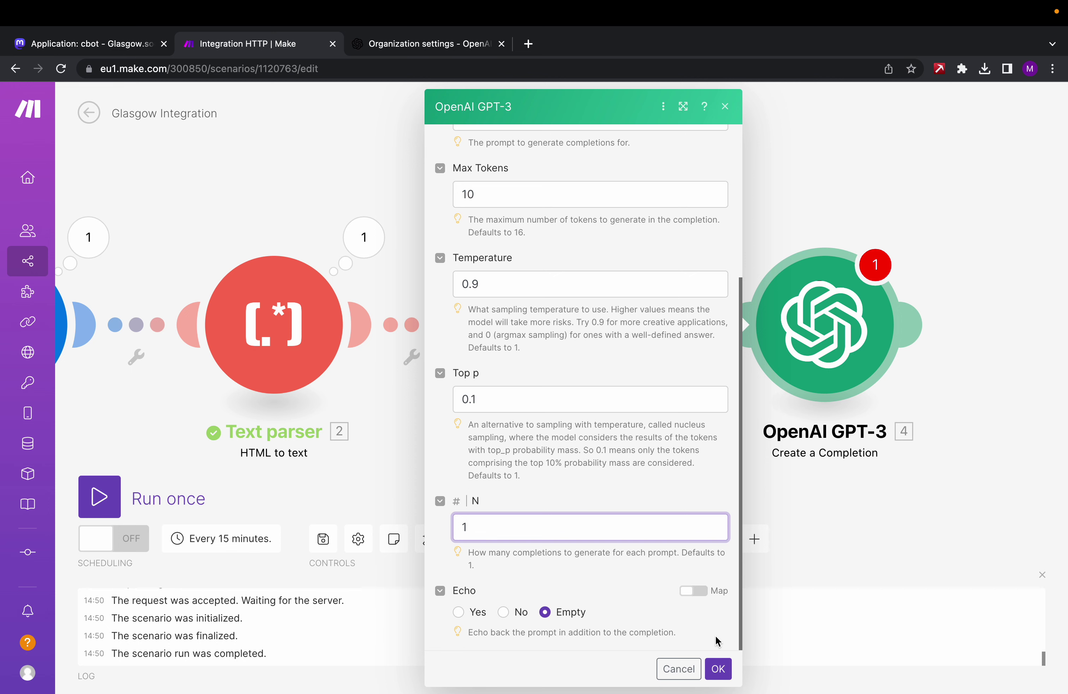
pyautogui.click(719, 669)
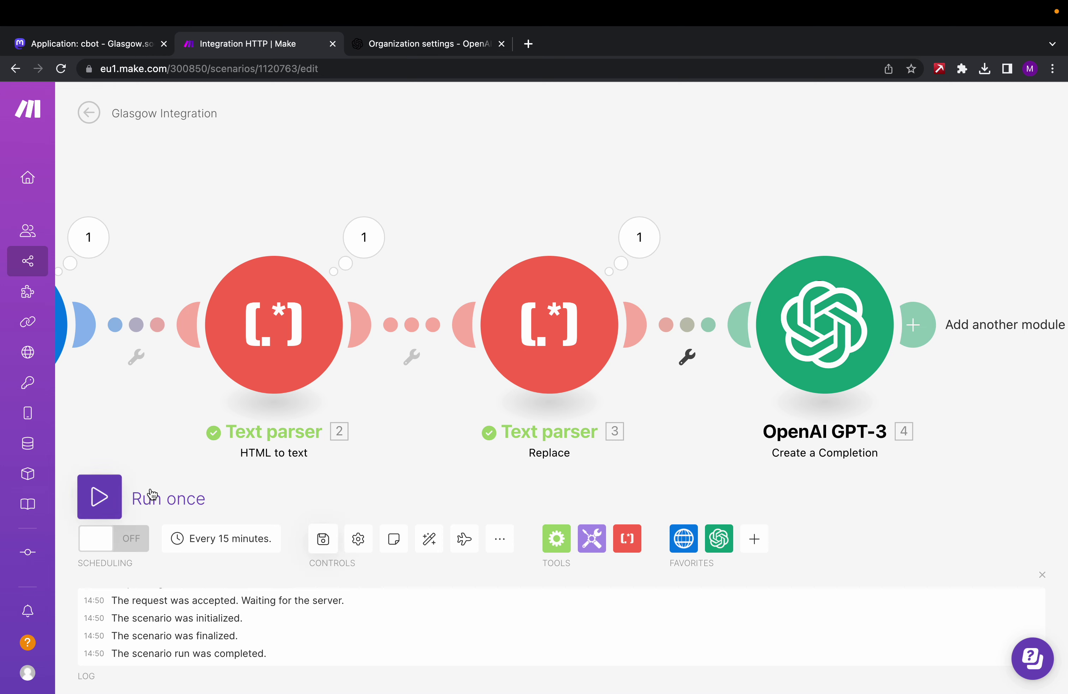
# Run the scenario once and examine the OpenAI GPT-3 module's execution details
pyautogui.click(104, 496)
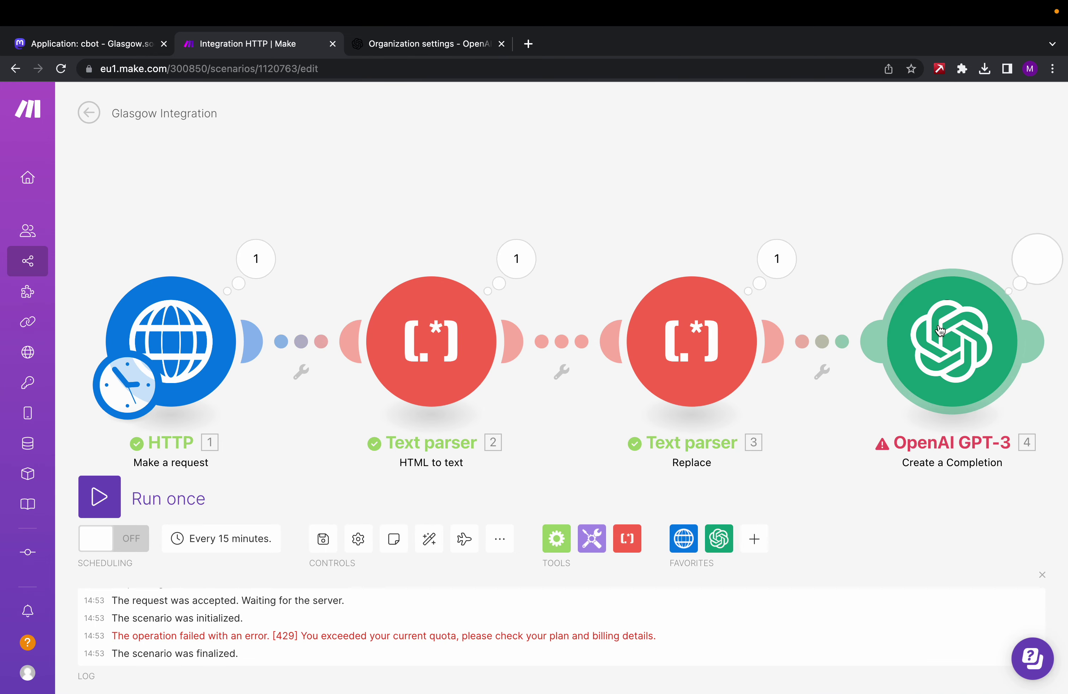
pyautogui.click(1037, 257)
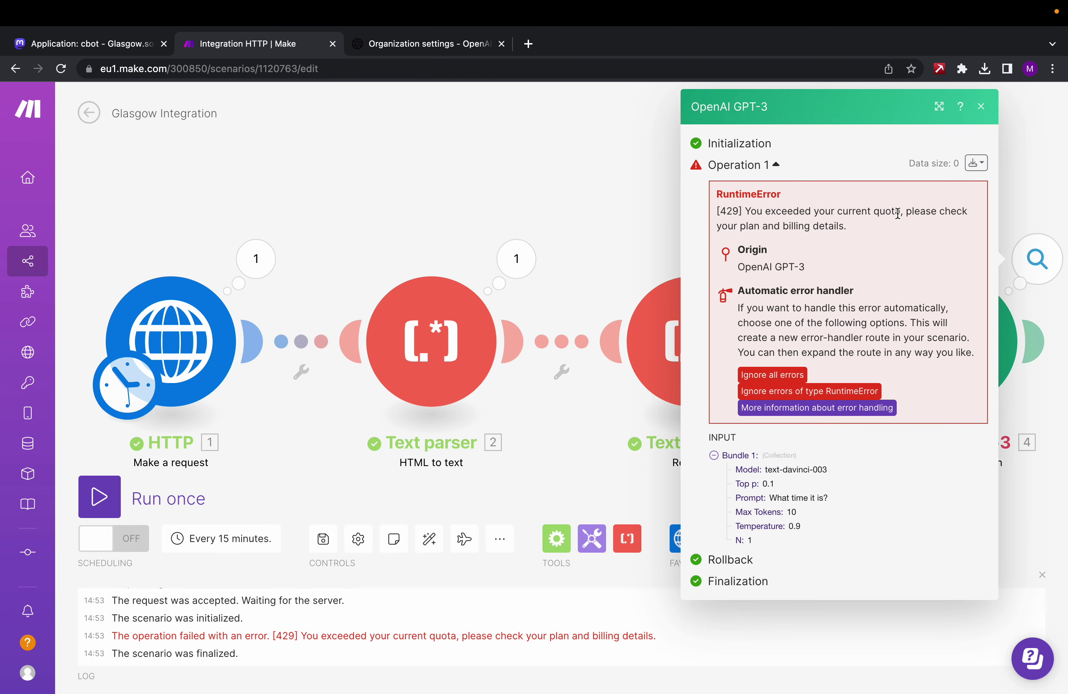
# Switch the OpenAI GPT-3 module's connection to My OpenAI connection and save the module settings
pyautogui.click(1029, 189)
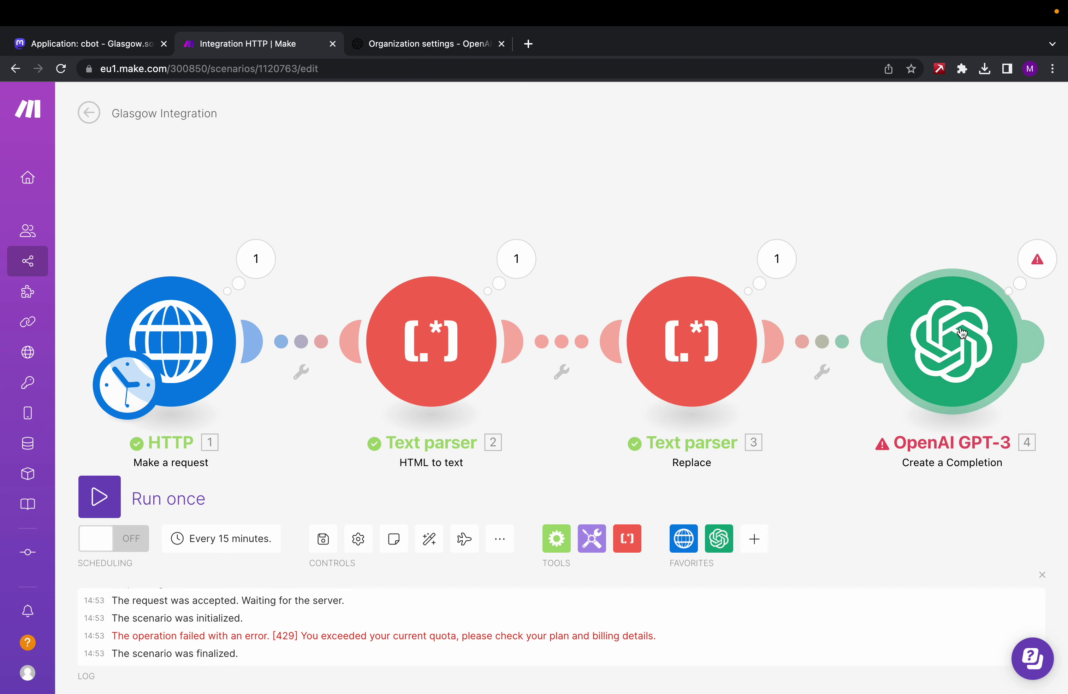
pyautogui.click(889, 336)
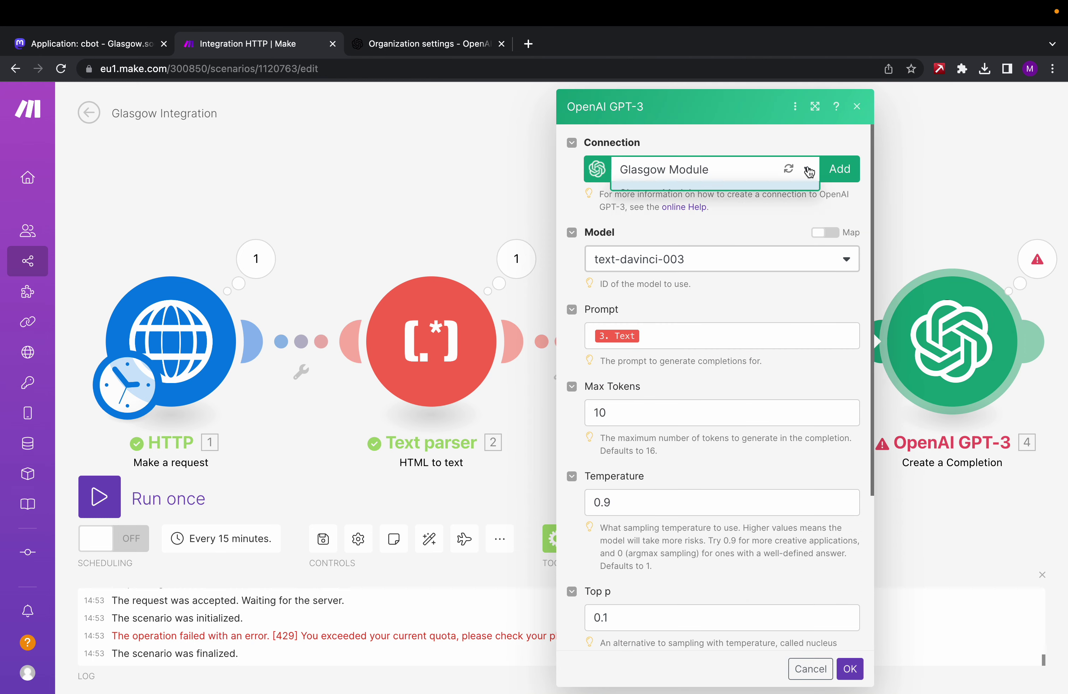
pyautogui.click(765, 171)
pyautogui.click(751, 243)
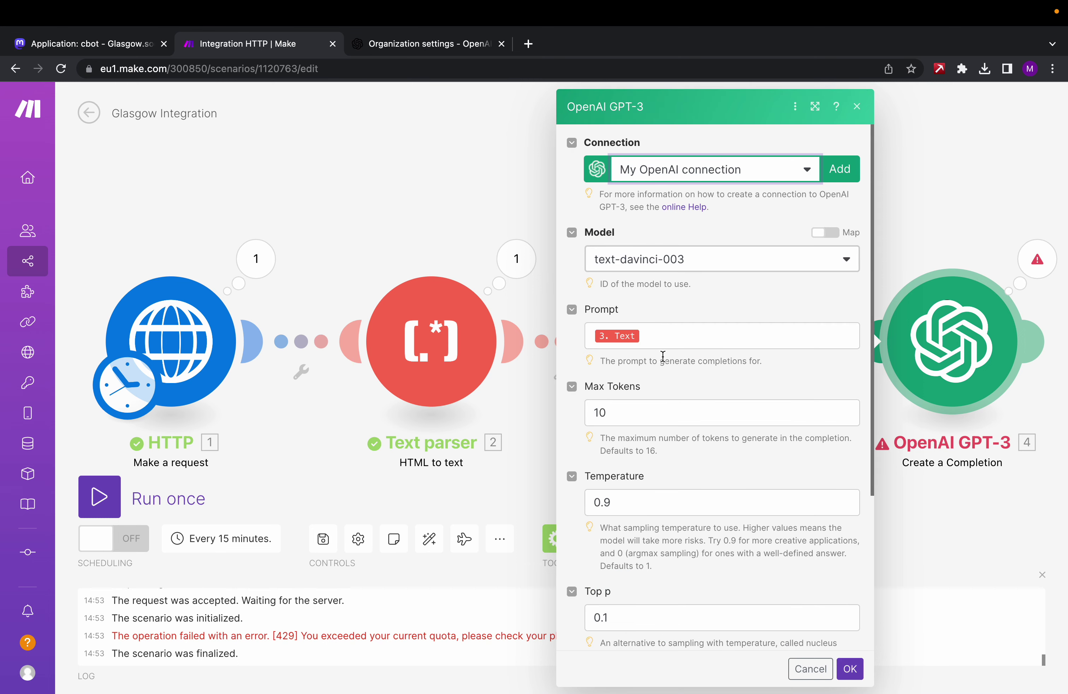
pyautogui.click(839, 665)
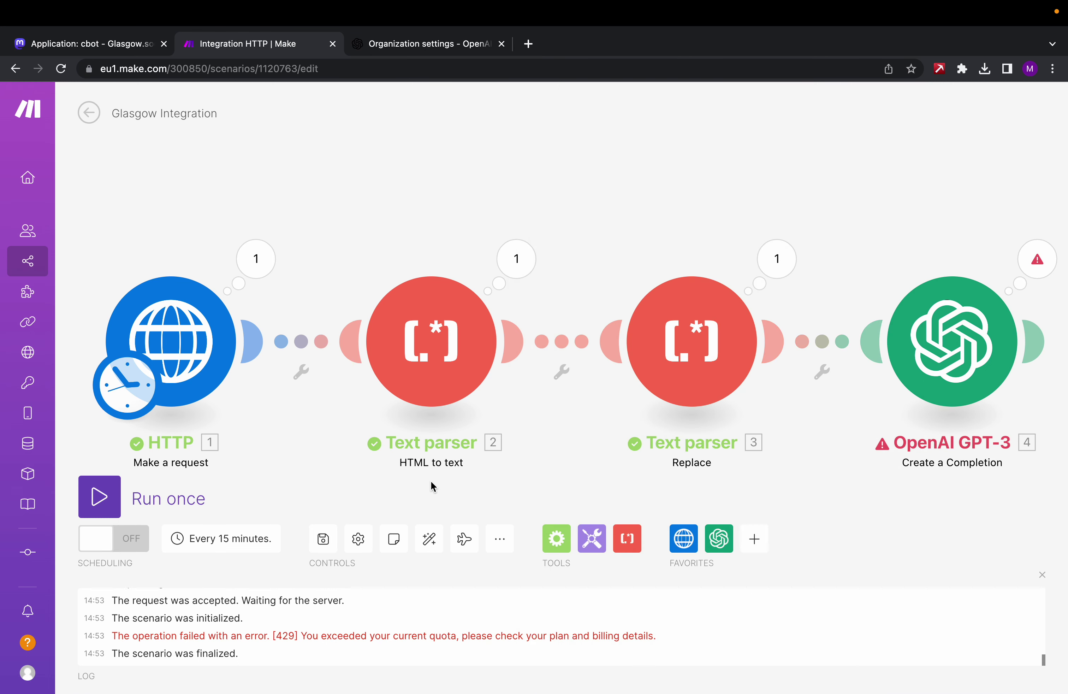
# Run the scenario once and examine the completion text under Choices in the OpenAI GPT-3 module's output
pyautogui.click(115, 499)
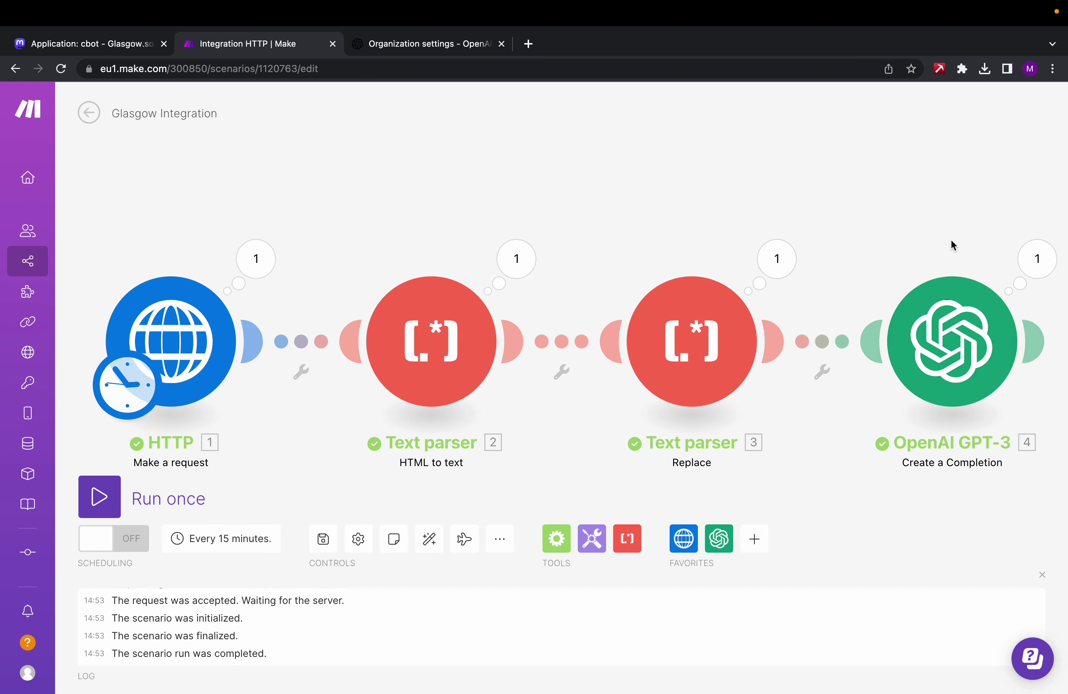
pyautogui.click(1037, 259)
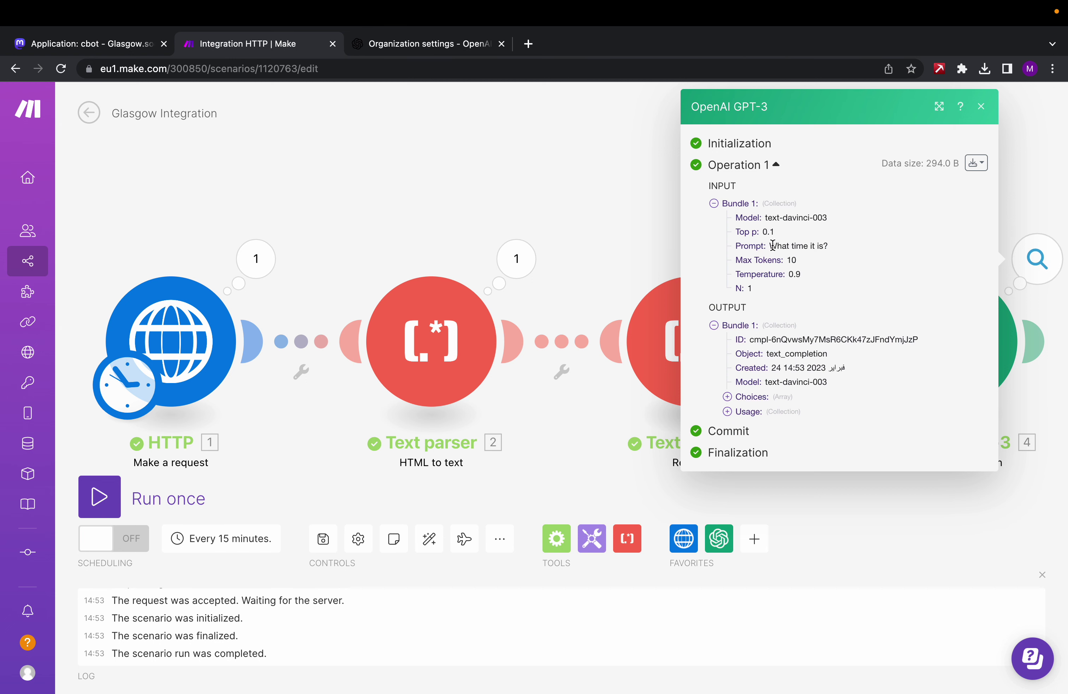
pyautogui.click(728, 397)
pyautogui.click(741, 411)
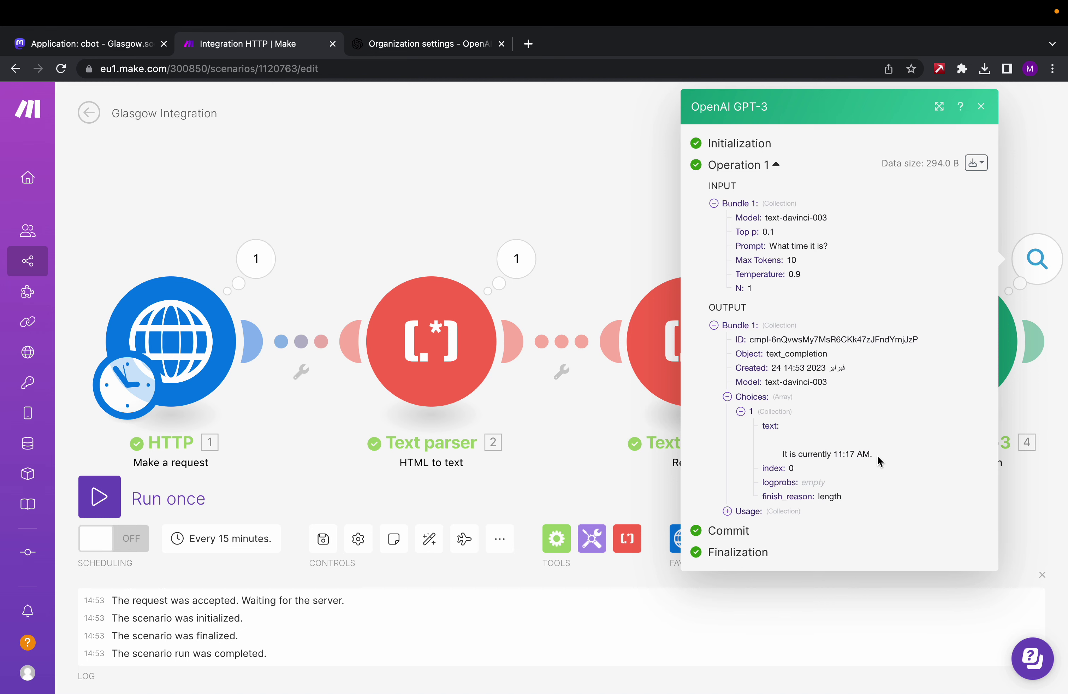
pyautogui.click(562, 214)
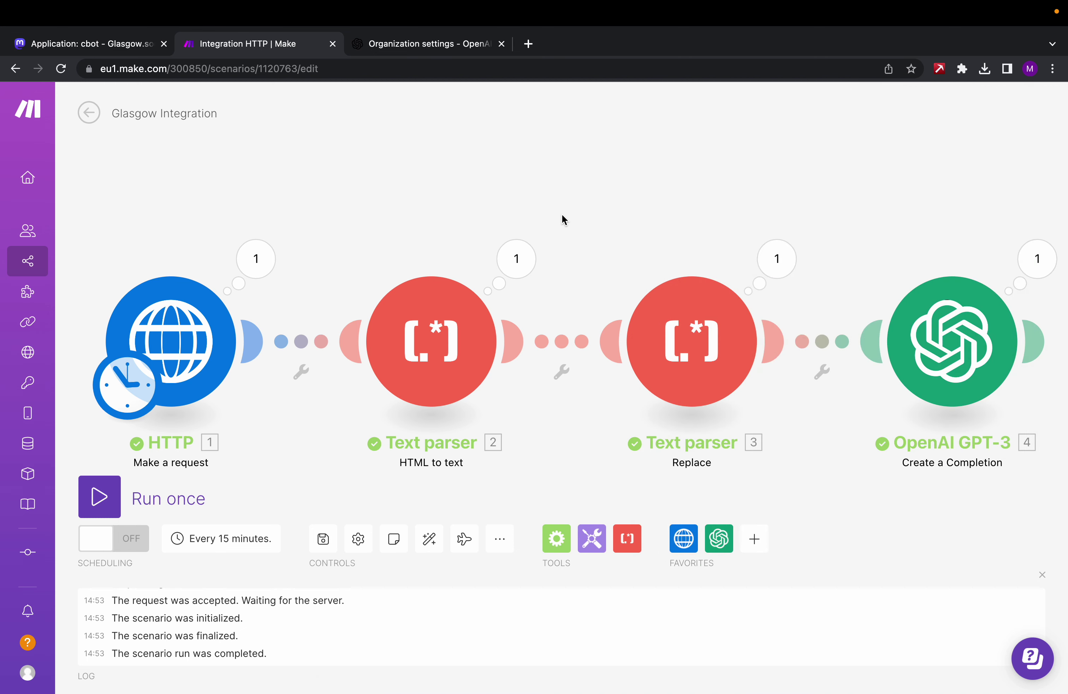
# Add an HTTP Make a request module after the OpenAI GPT-3 module
pyautogui.moveTo(562, 216); pyautogui.dragTo(403, 195)
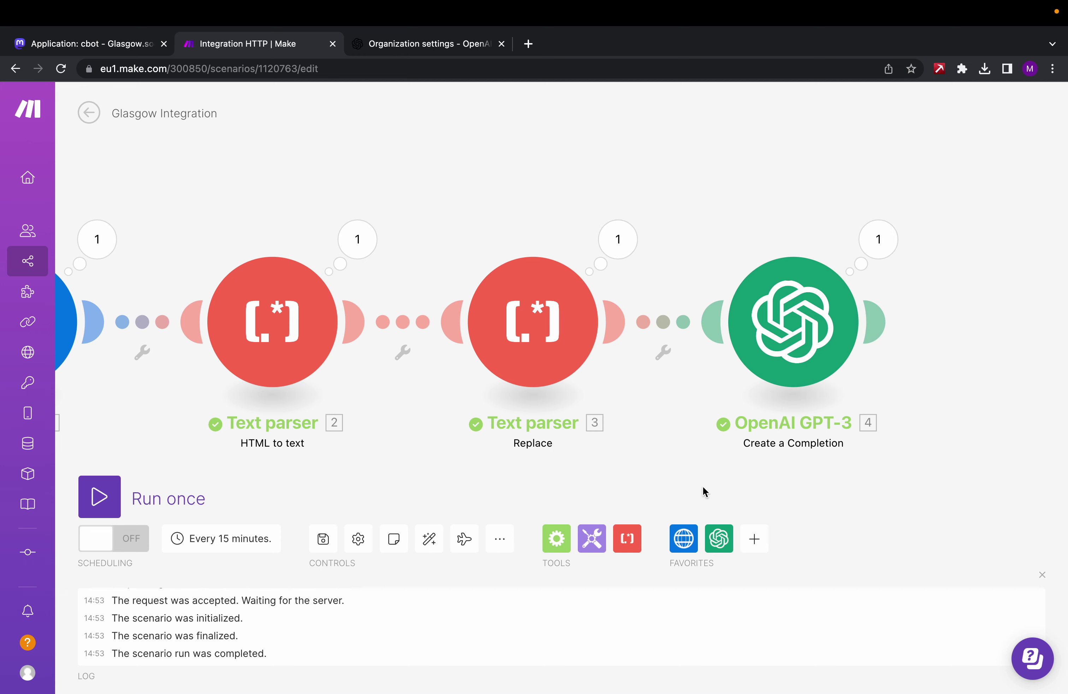
pyautogui.click(881, 325)
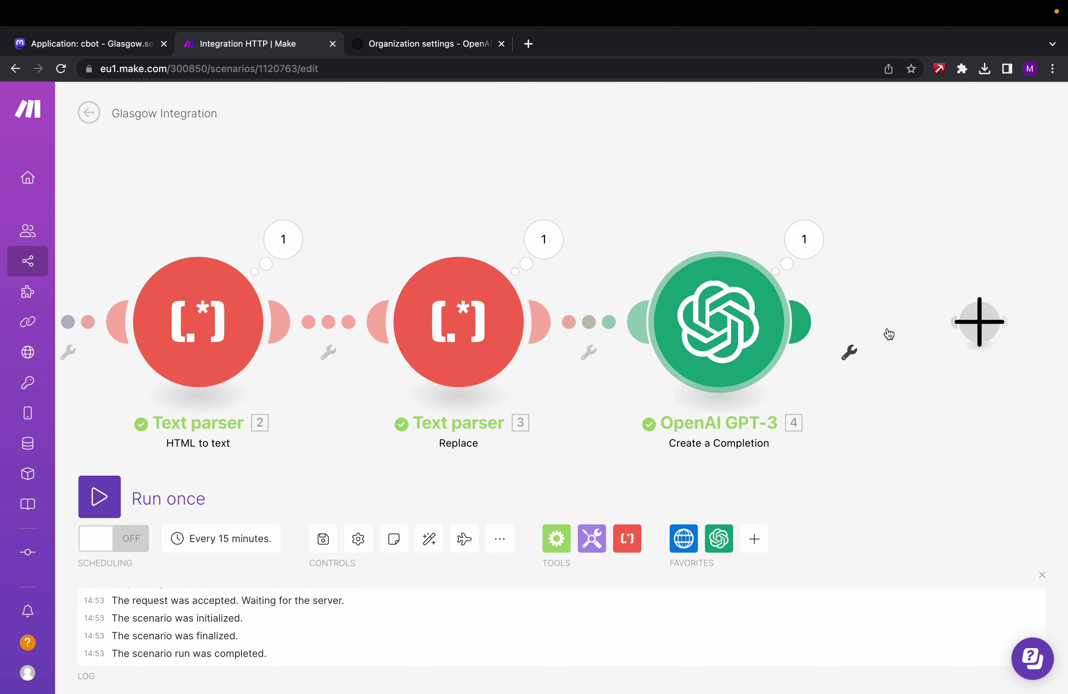
pyautogui.click(665, 271)
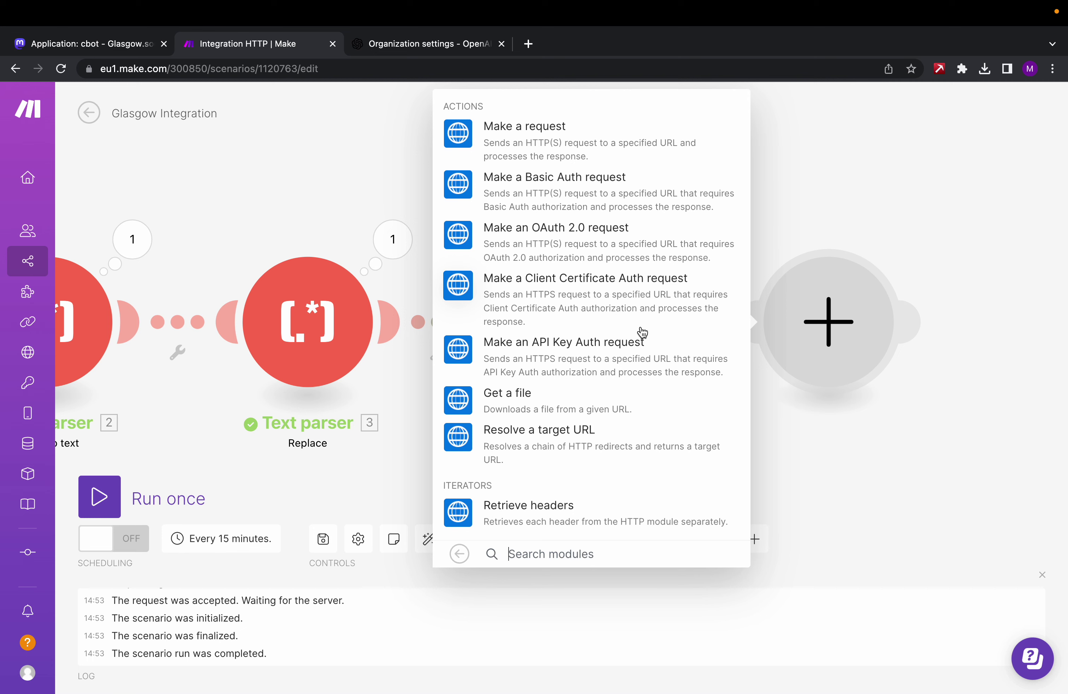
pyautogui.click(588, 142)
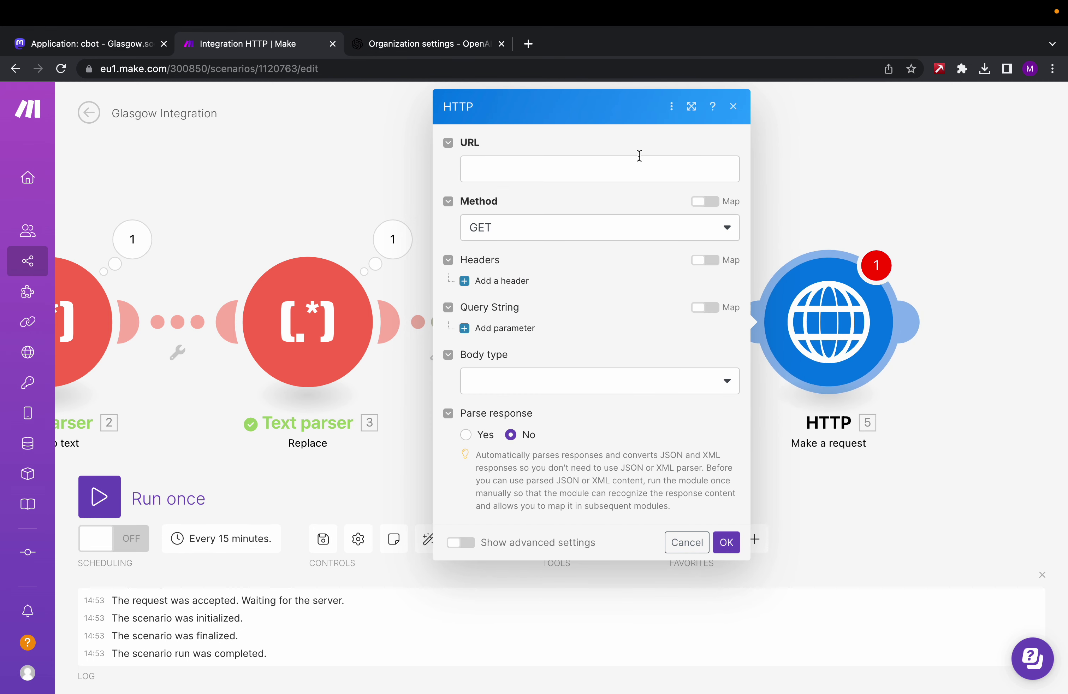
pyautogui.click(605, 171)
pyautogui.write('https://')
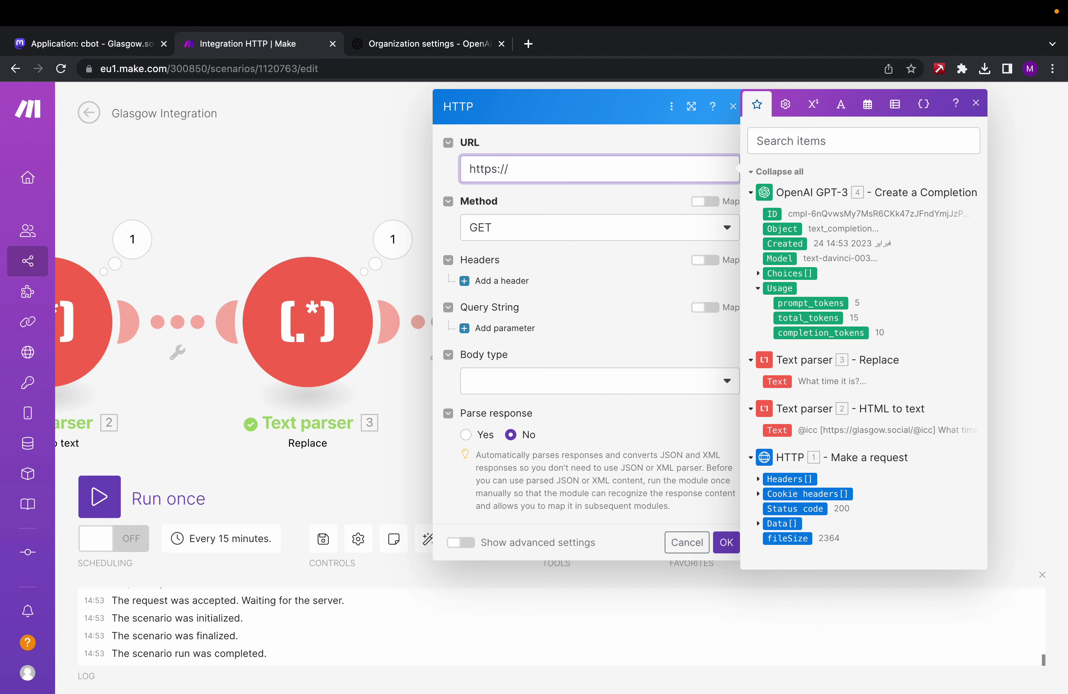
pyautogui.write('glasgow.social/api/v1')
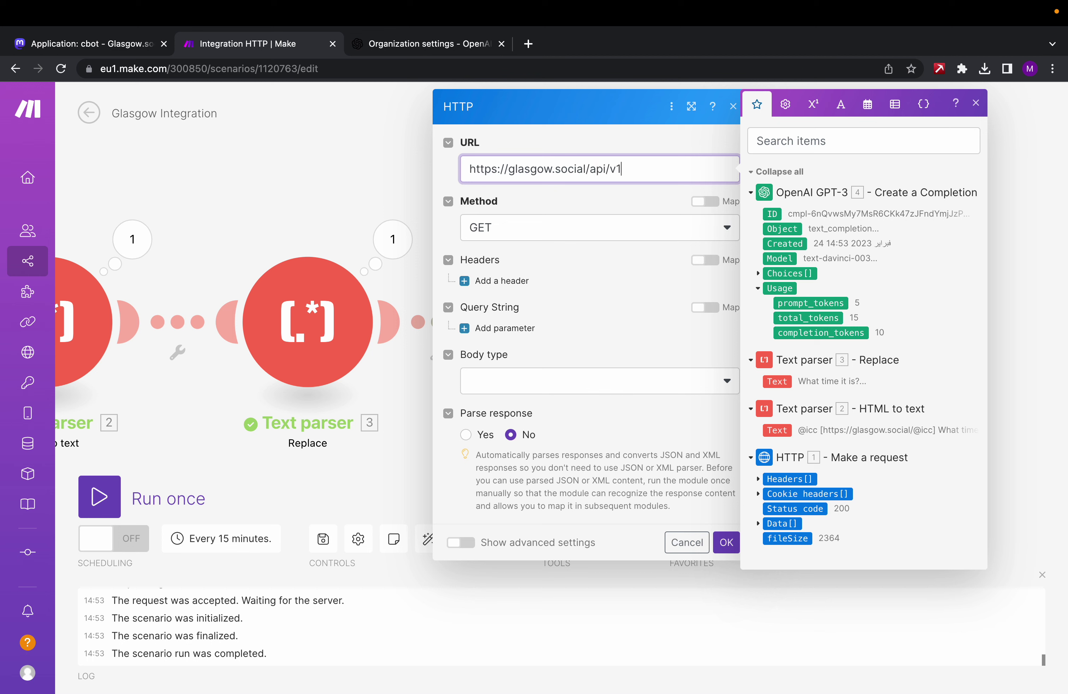
pyautogui.write('/statuses')
pyautogui.click(516, 232)
pyautogui.click(503, 302)
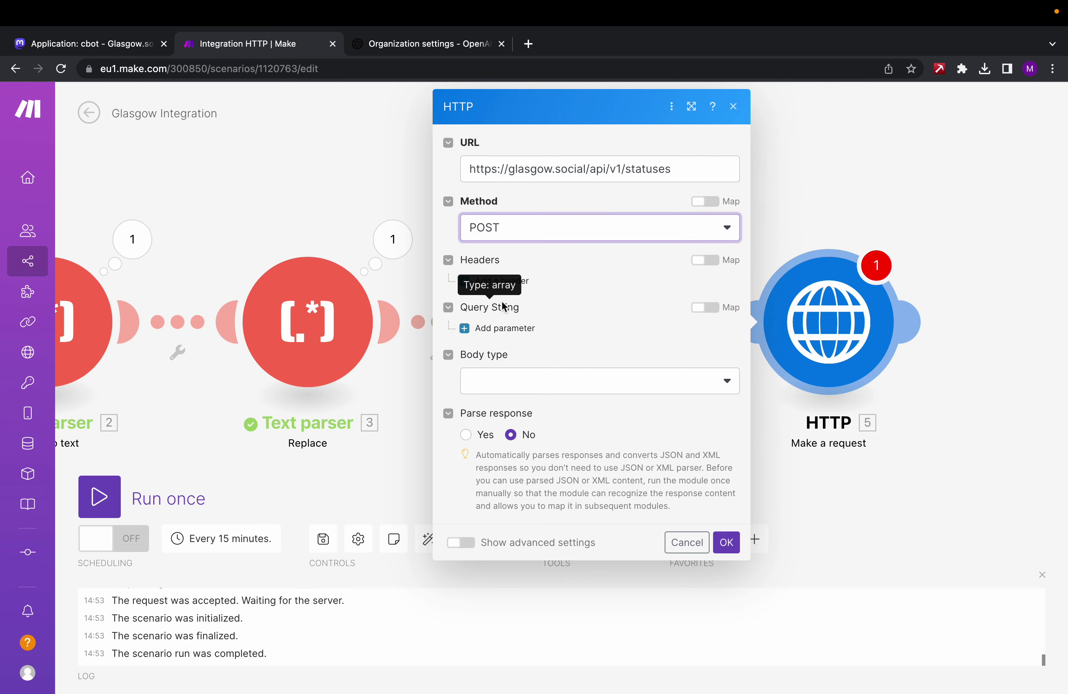
# Add an Authorization header whose value is Bearer followed by the Mastodon application's access token
pyautogui.click(495, 281)
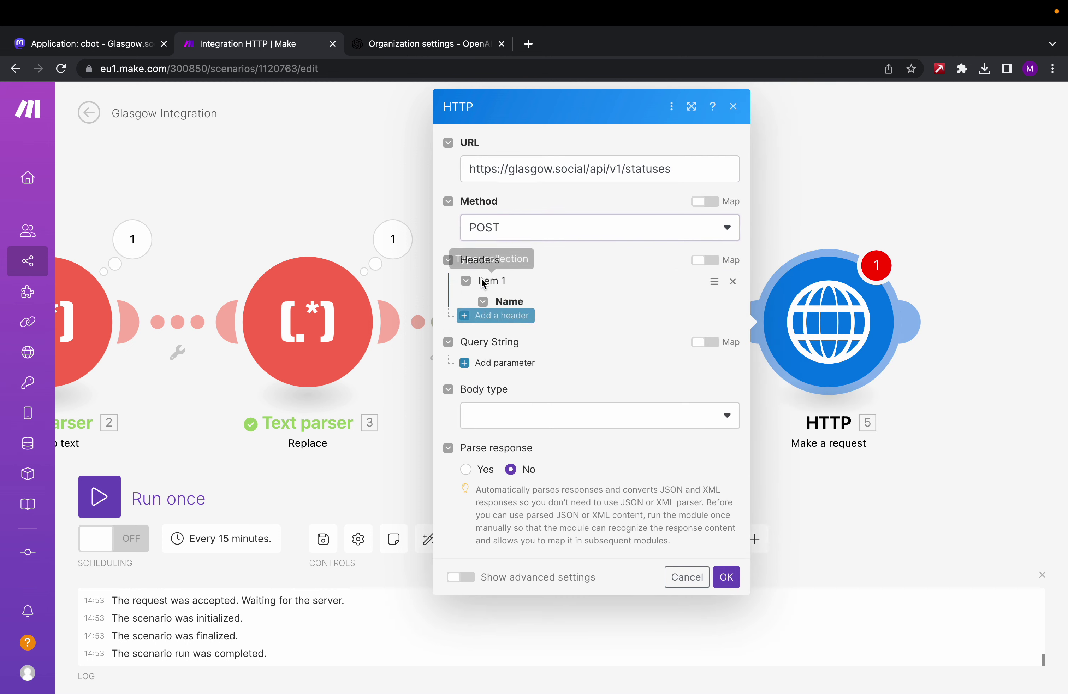
pyautogui.click(543, 323)
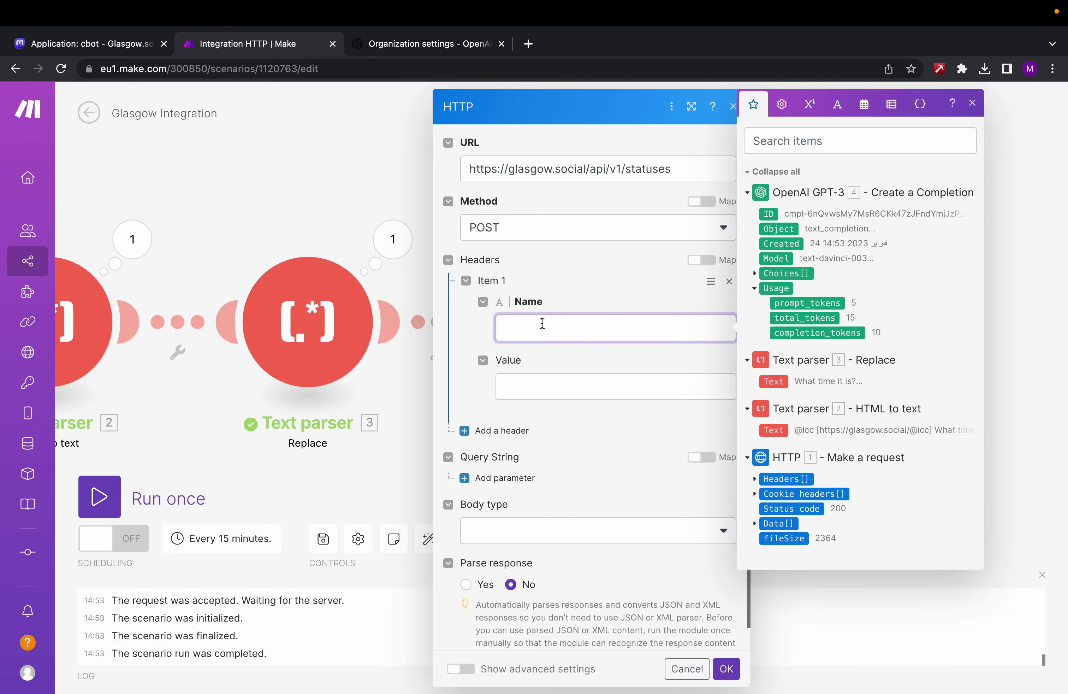
pyautogui.write('Authorization')
pyautogui.press('Tab')
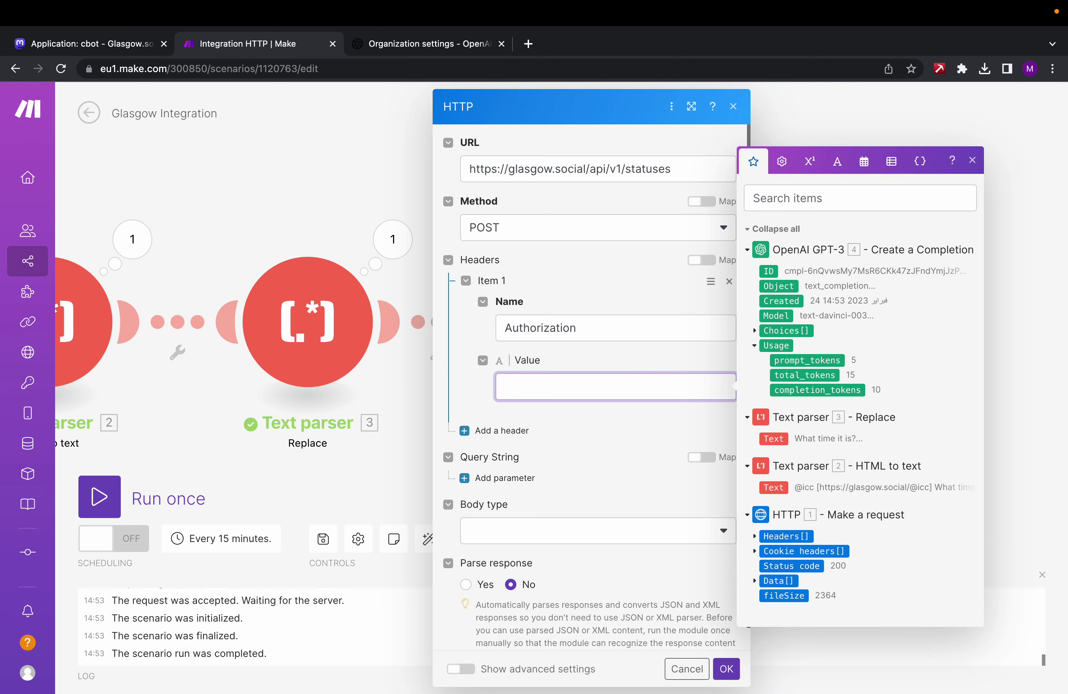
pyautogui.write('Bearer')
pyautogui.click(66, 45)
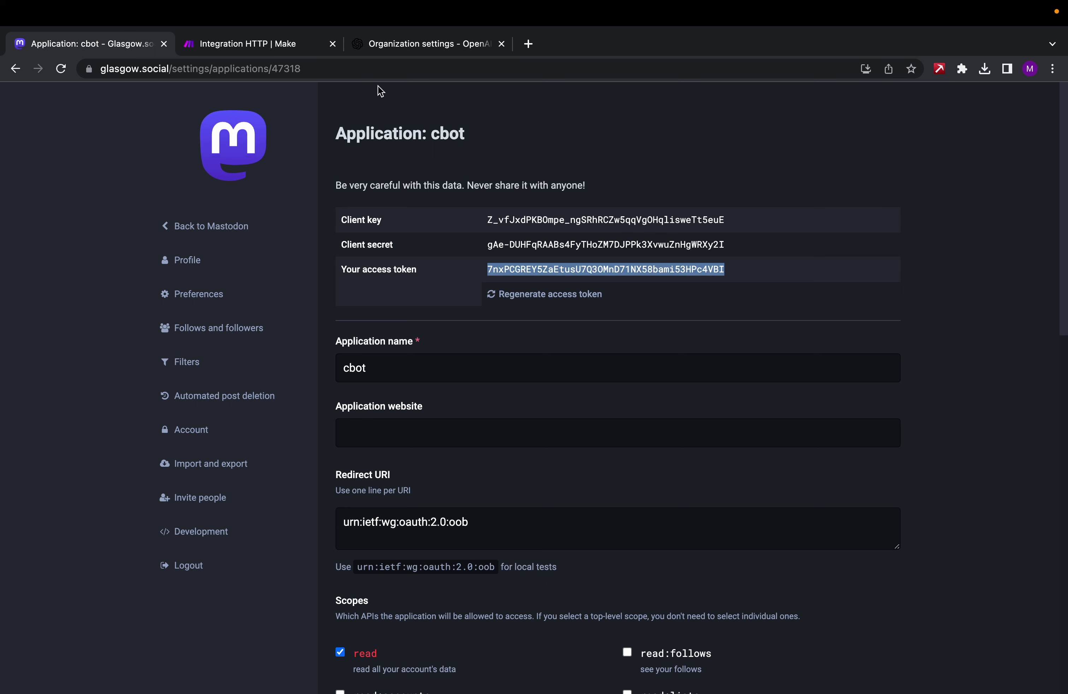
pyautogui.click(300, 44)
pyautogui.press('super+v')
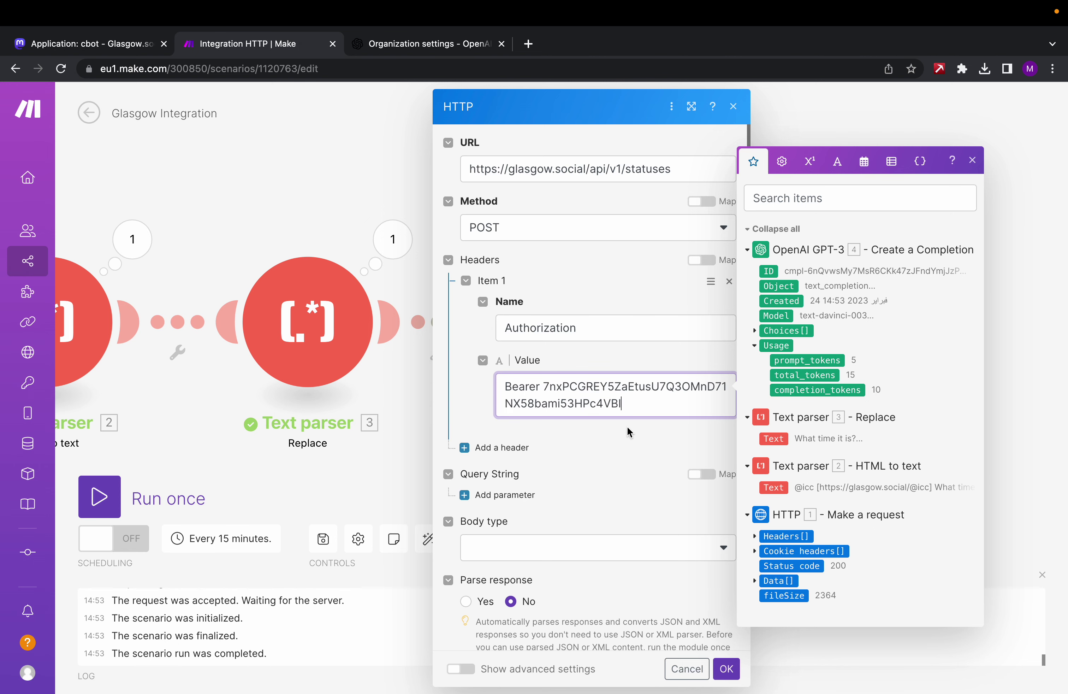
# Set the request's body type to Multipart/form-data and add a form field of type Text
pyautogui.scroll(-2, 629, 432)
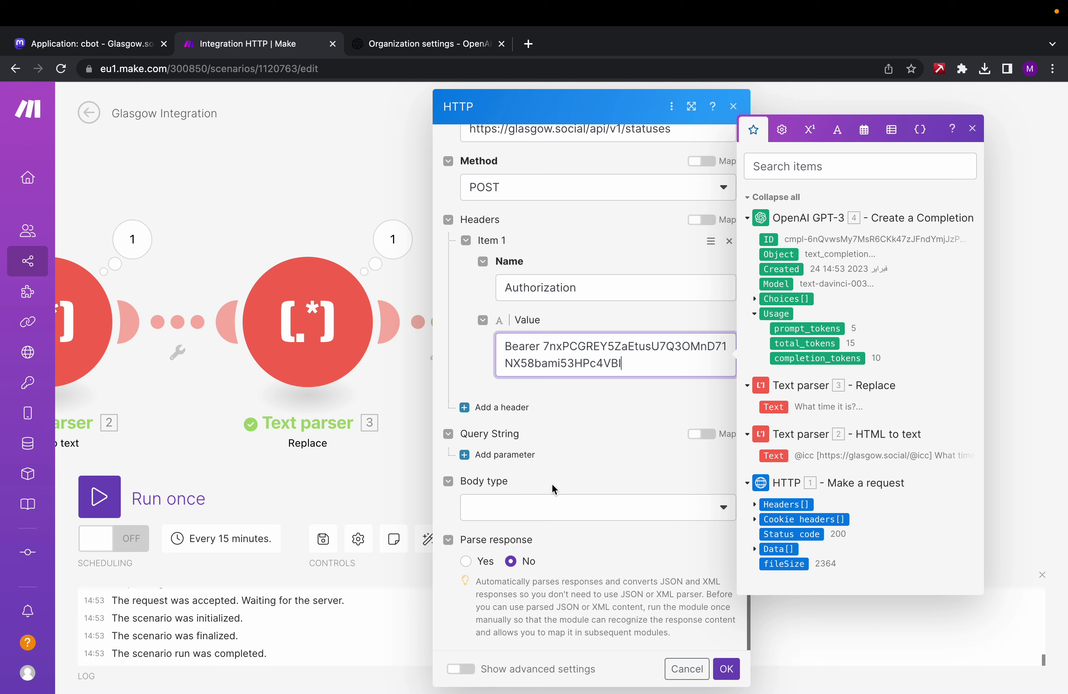
pyautogui.click(547, 509)
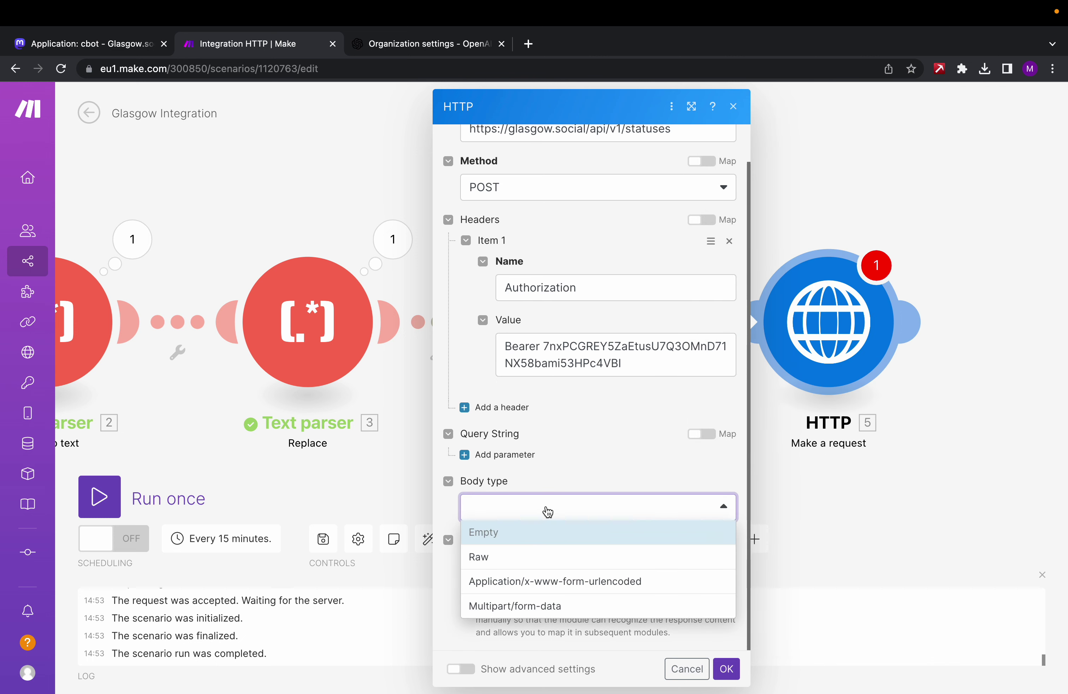
pyautogui.click(537, 606)
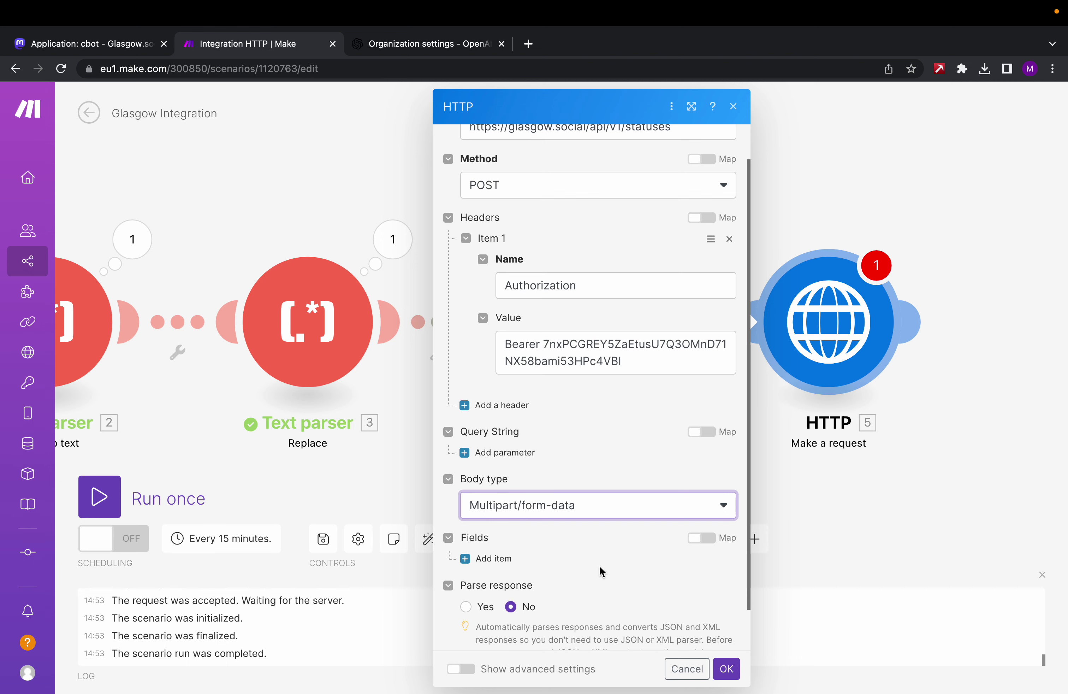
pyautogui.scroll(-1, 601, 572)
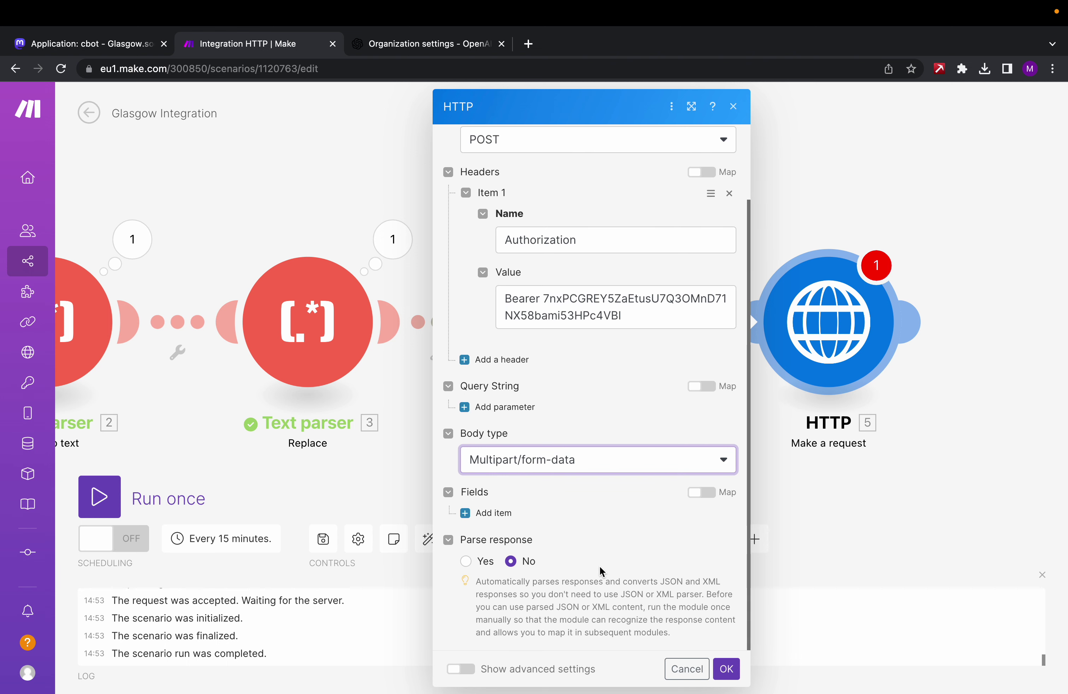
pyautogui.click(470, 518)
pyautogui.click(533, 568)
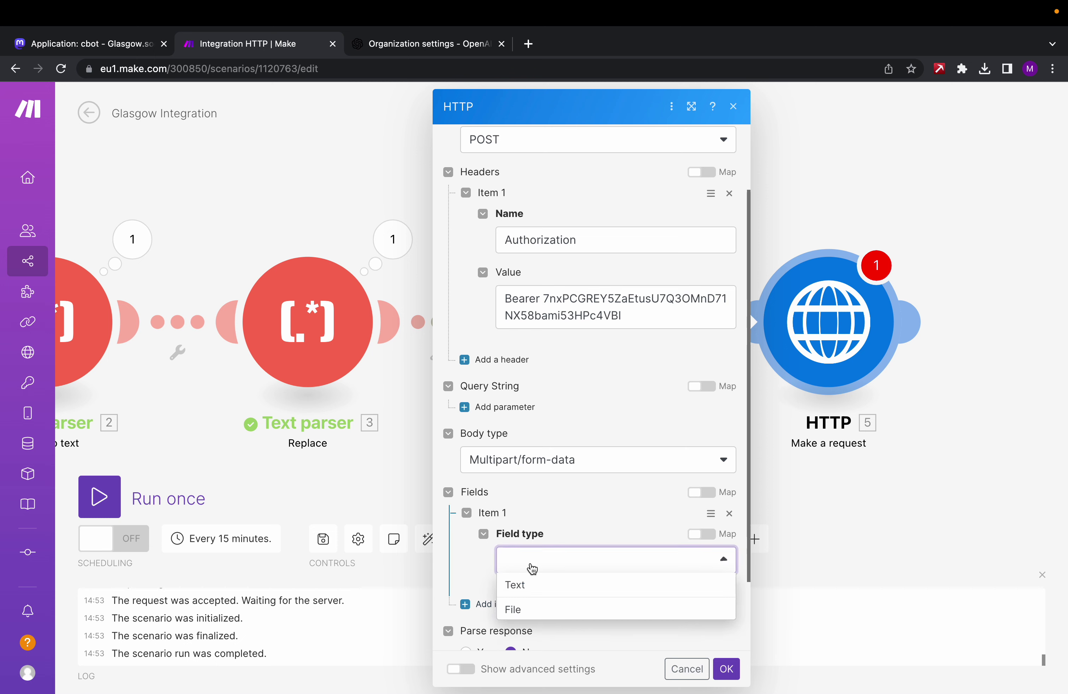
pyautogui.click(532, 584)
pyautogui.scroll(-2, 531, 583)
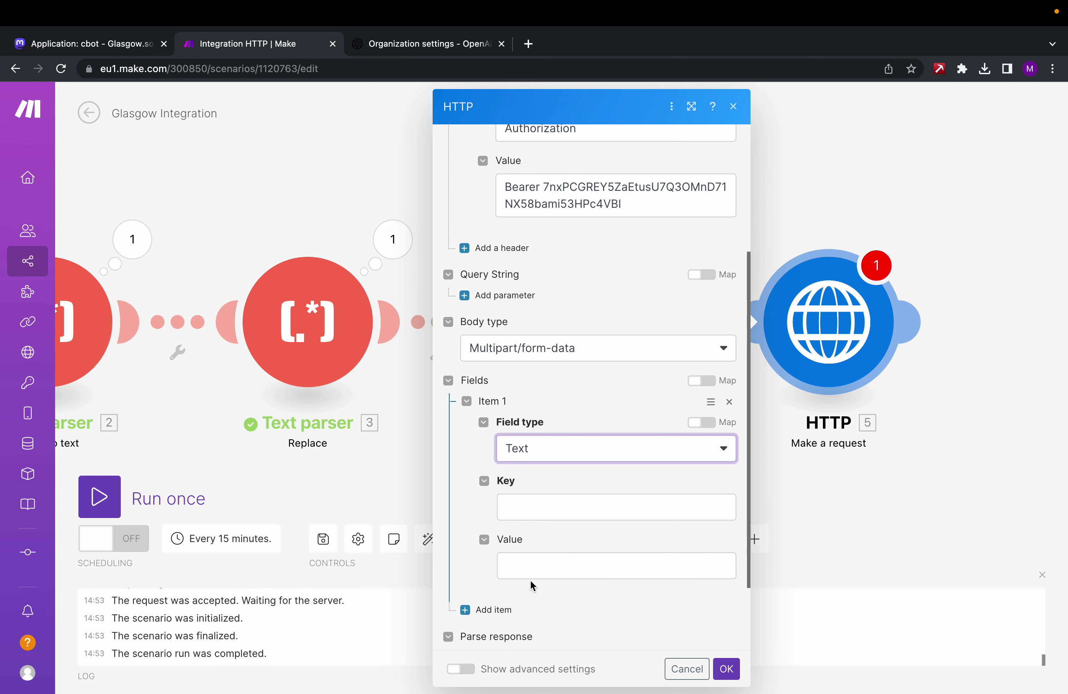
# Give the form field the key status, map its value to the OpenAI Choices text, and save the HTTP module settings
pyautogui.click(533, 506)
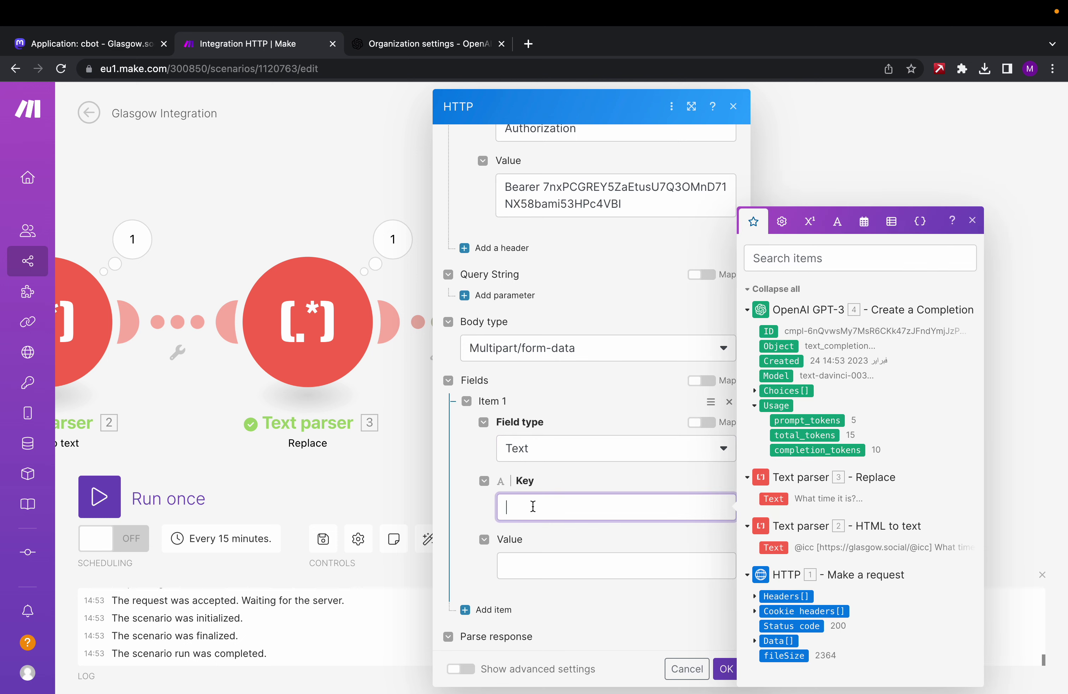
pyautogui.write('status')
pyautogui.click(553, 554)
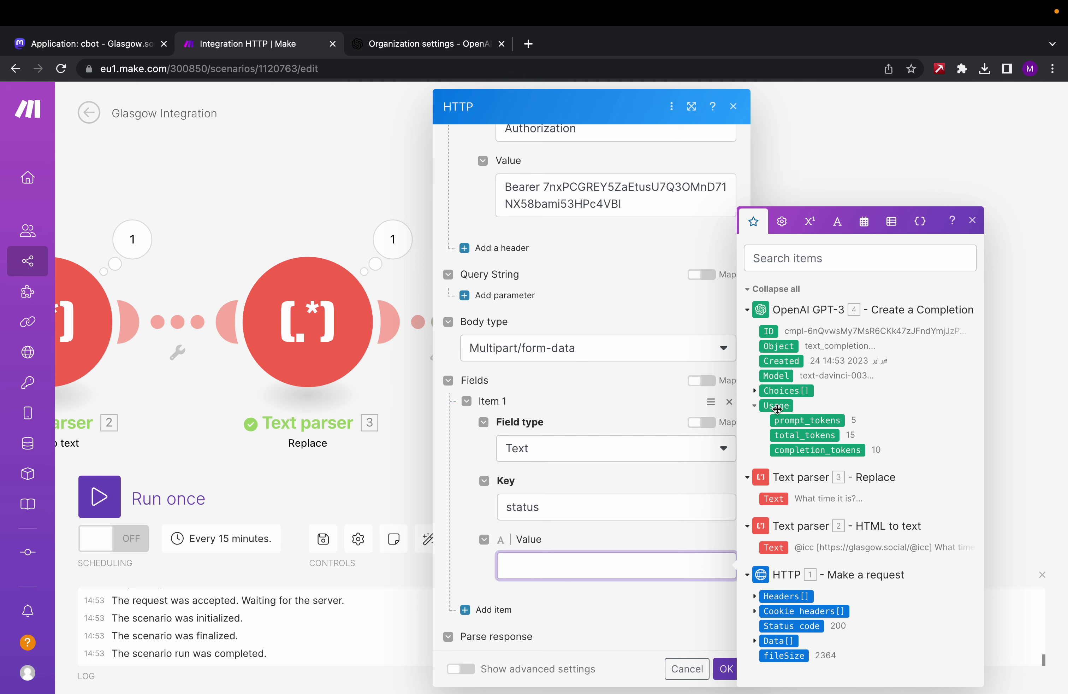
pyautogui.click(756, 391)
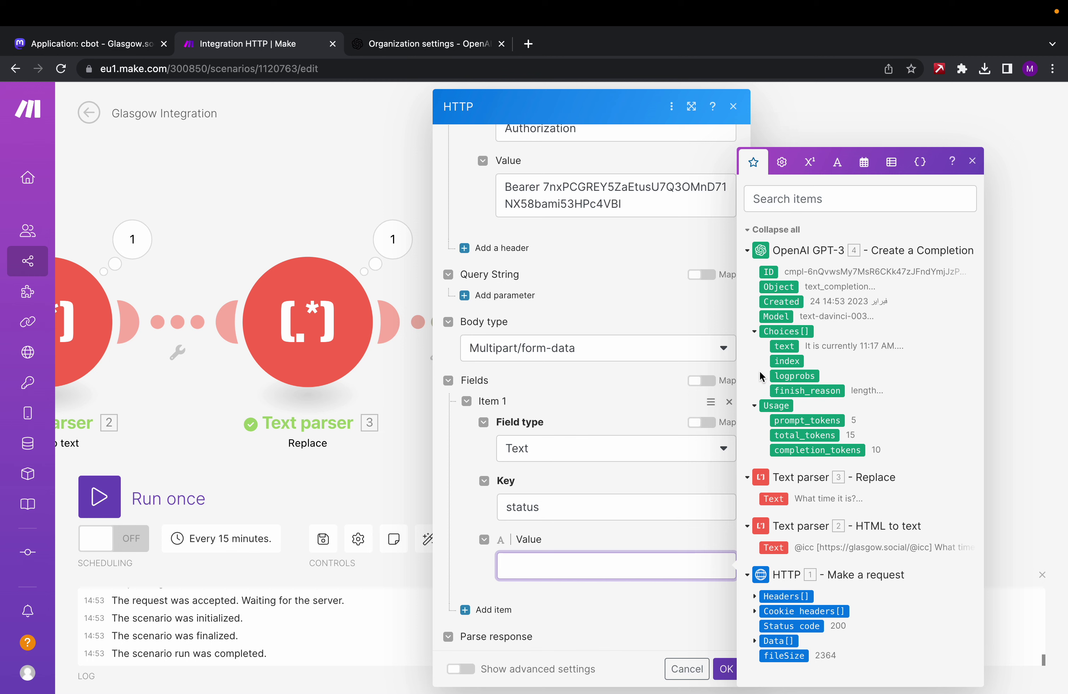
pyautogui.click(784, 346)
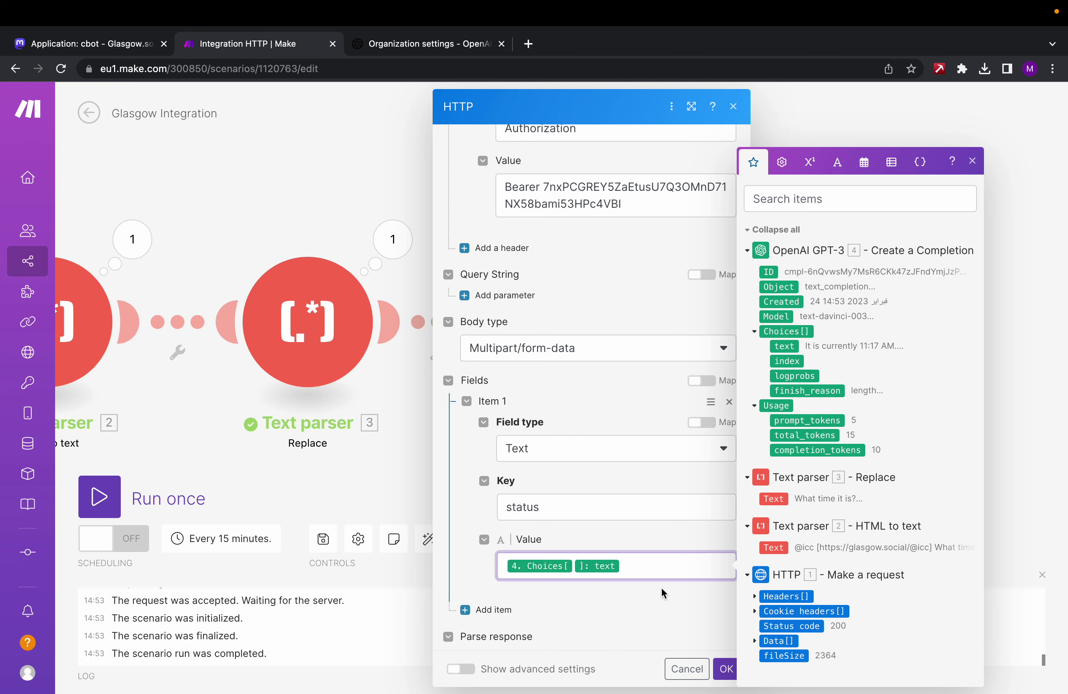
pyautogui.click(645, 615)
pyautogui.scroll(-3, 646, 613)
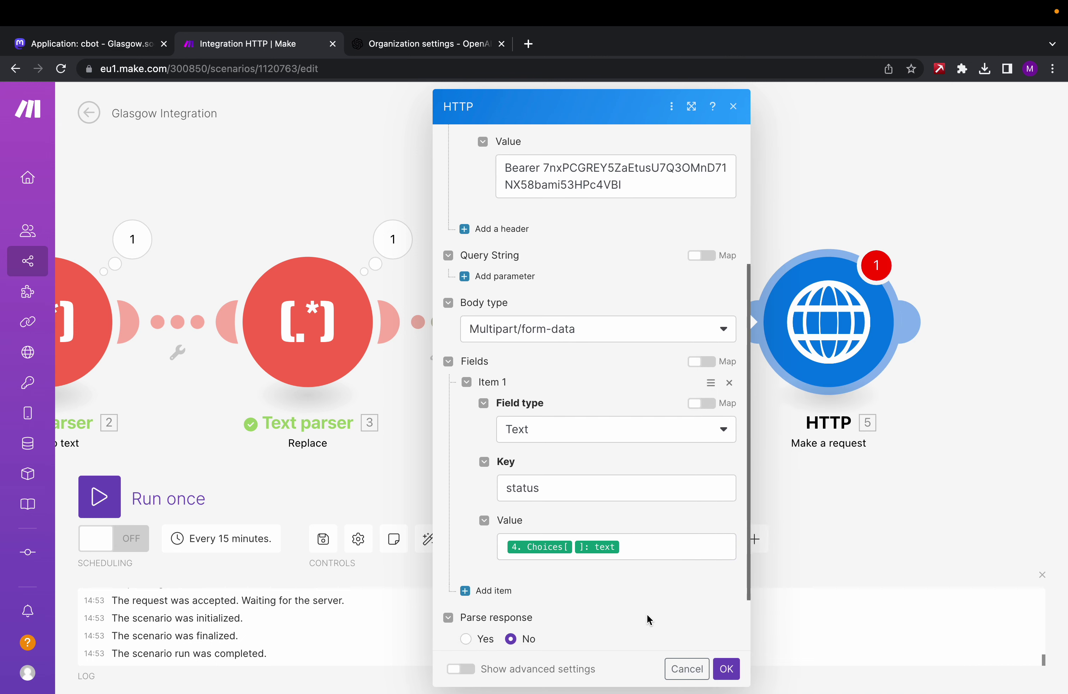
pyautogui.click(726, 670)
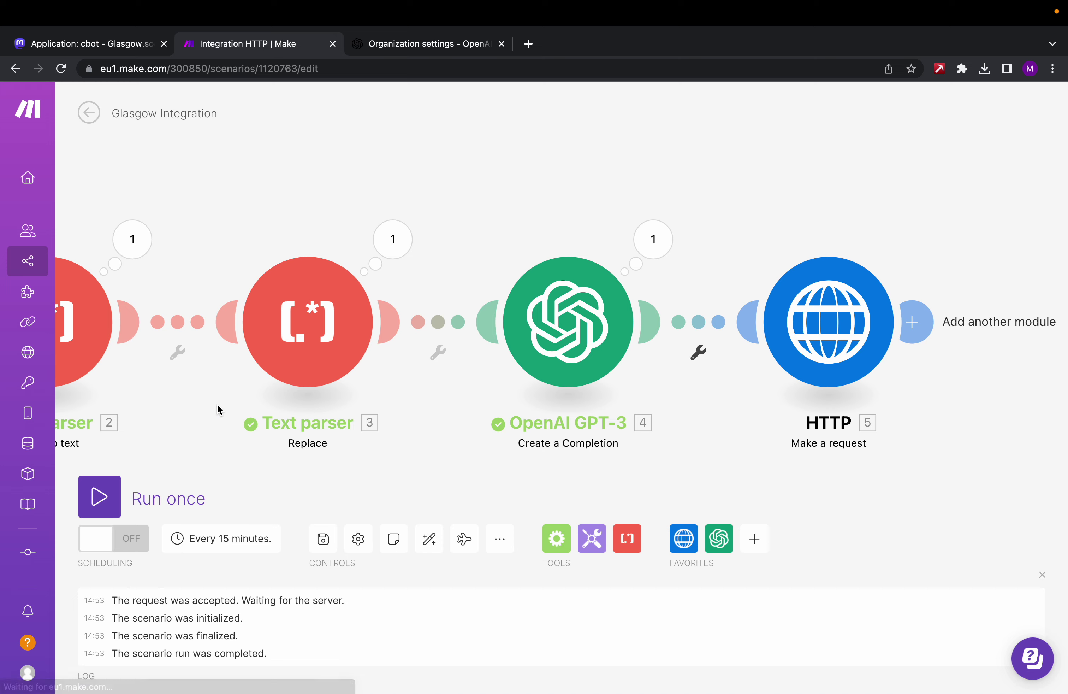
# Save the scenario and run it once
pyautogui.click(323, 538)
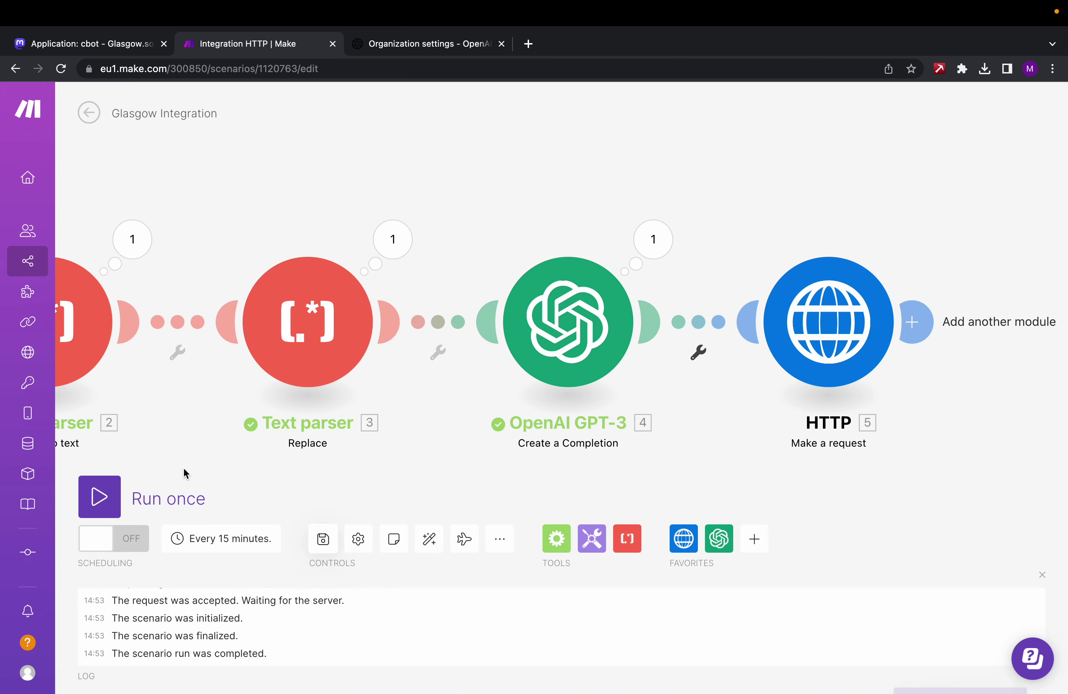
pyautogui.click(101, 495)
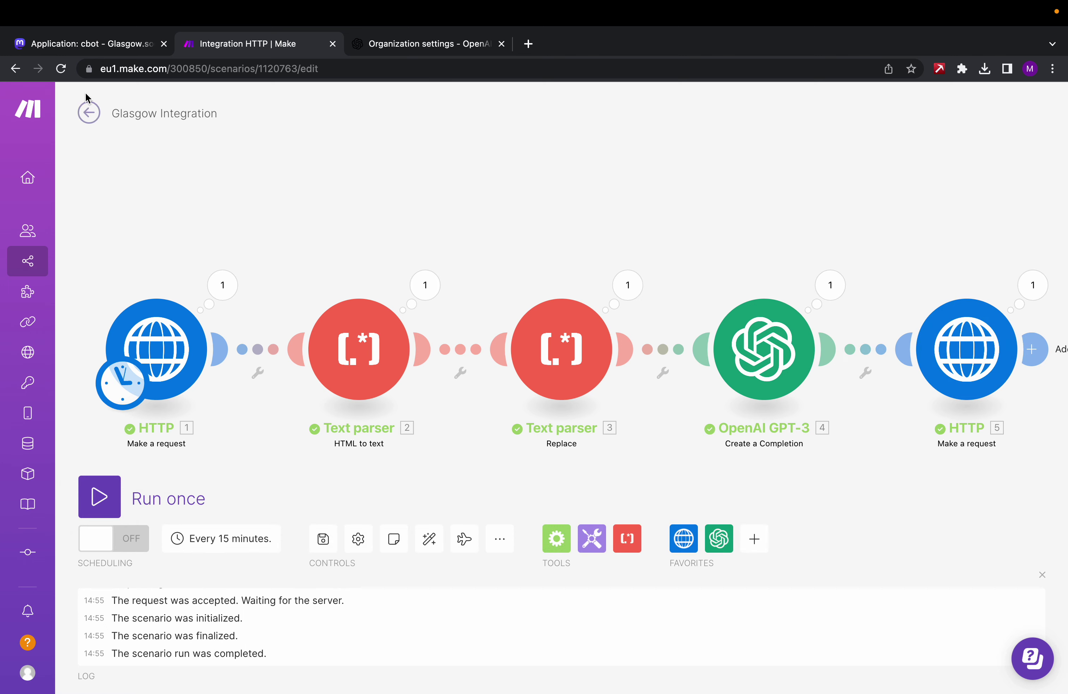
# Open the Mastodon home timeline of the bot account to check the status posted by the scenario
pyautogui.click(81, 45)
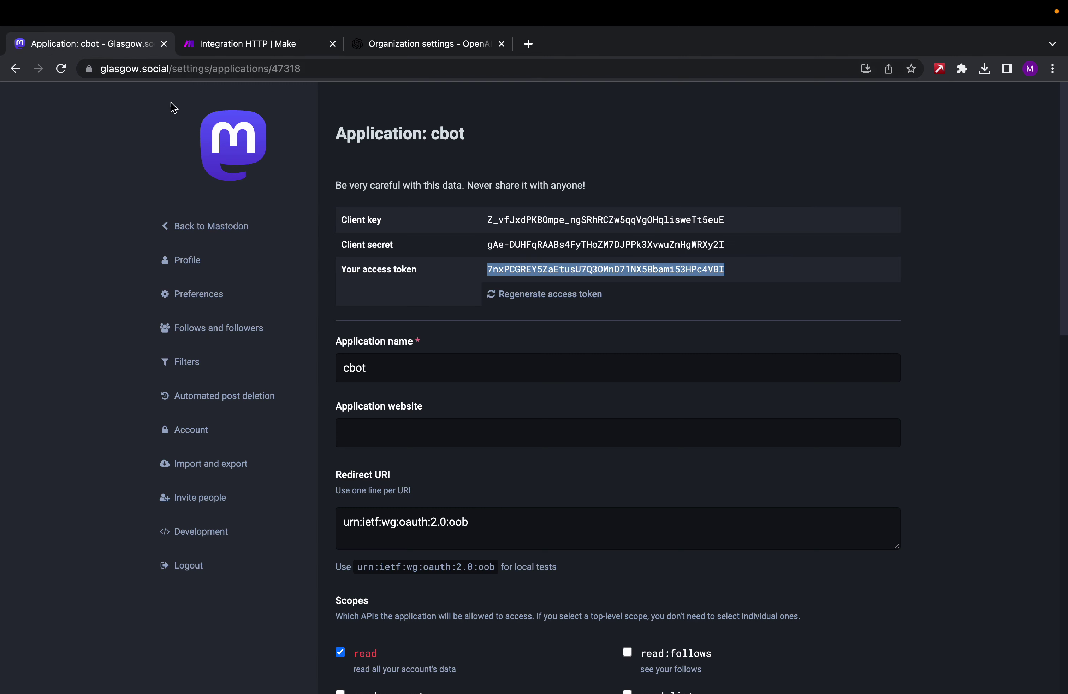
pyautogui.click(228, 136)
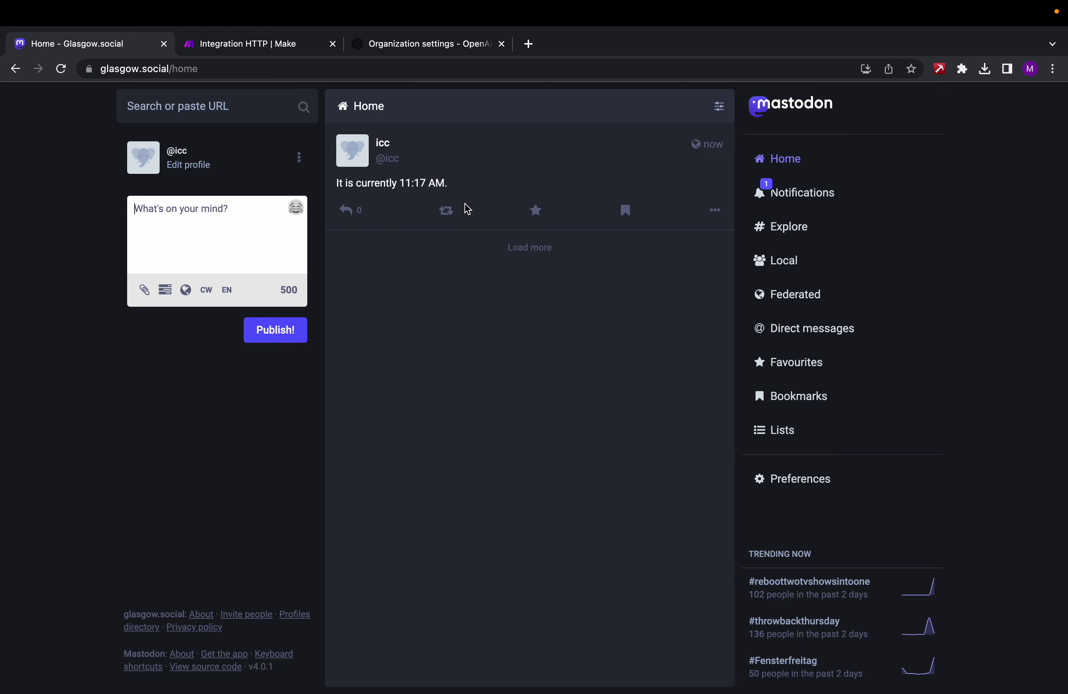
pyautogui.hotkey('ctrl', 'Left')
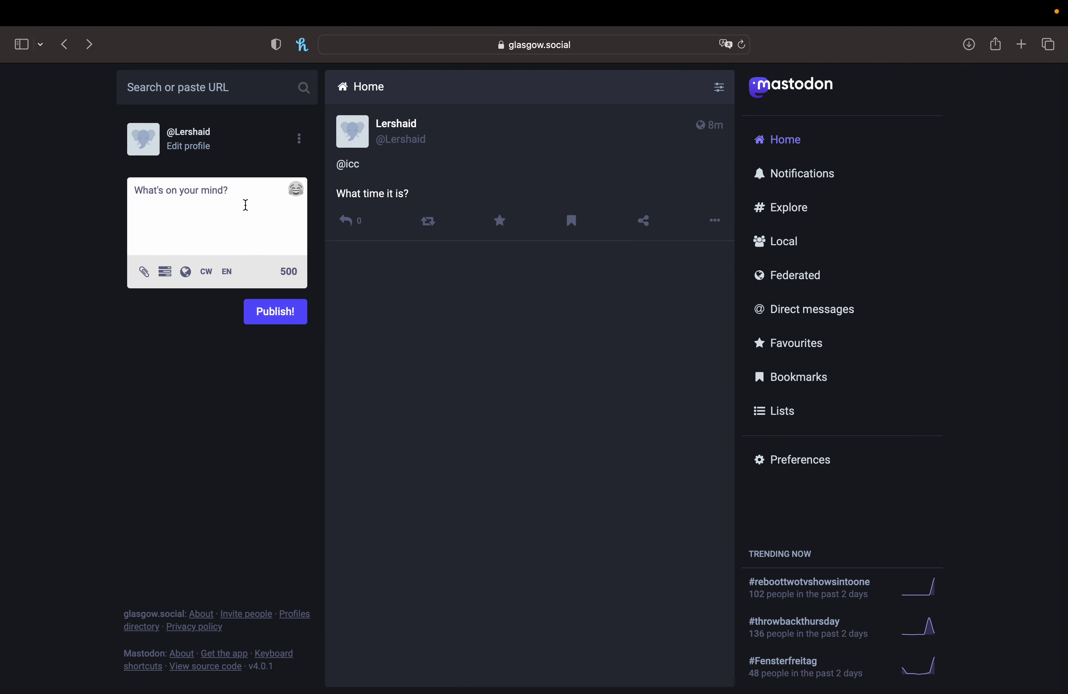
pyautogui.write('@icc')
pyautogui.press('Return')
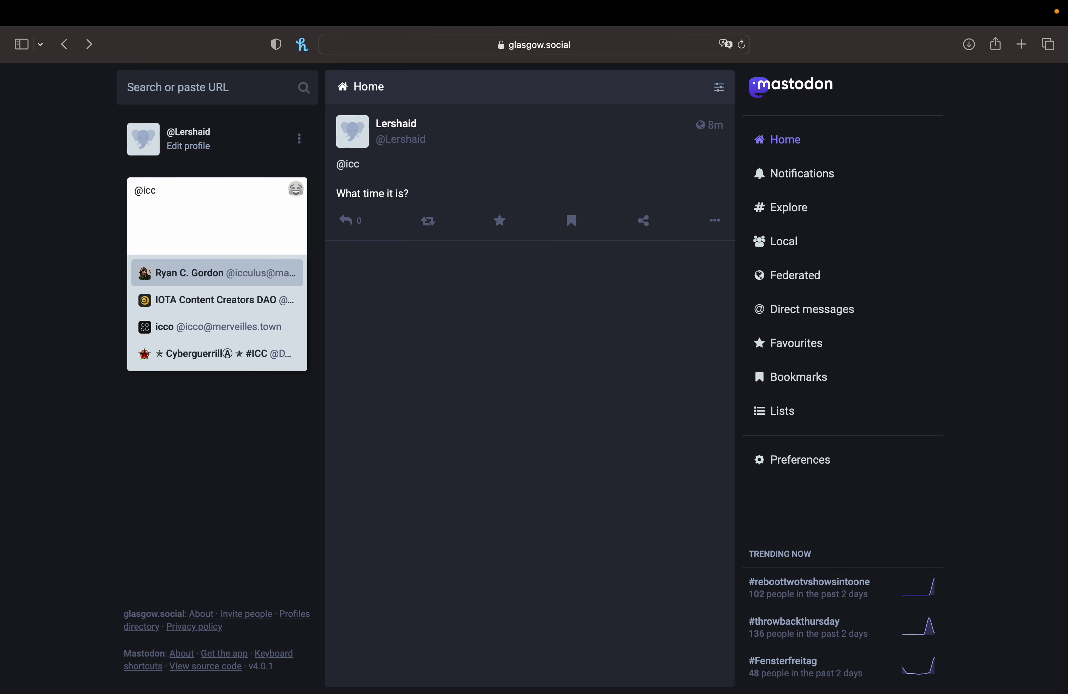
pyautogui.write('what is the ')
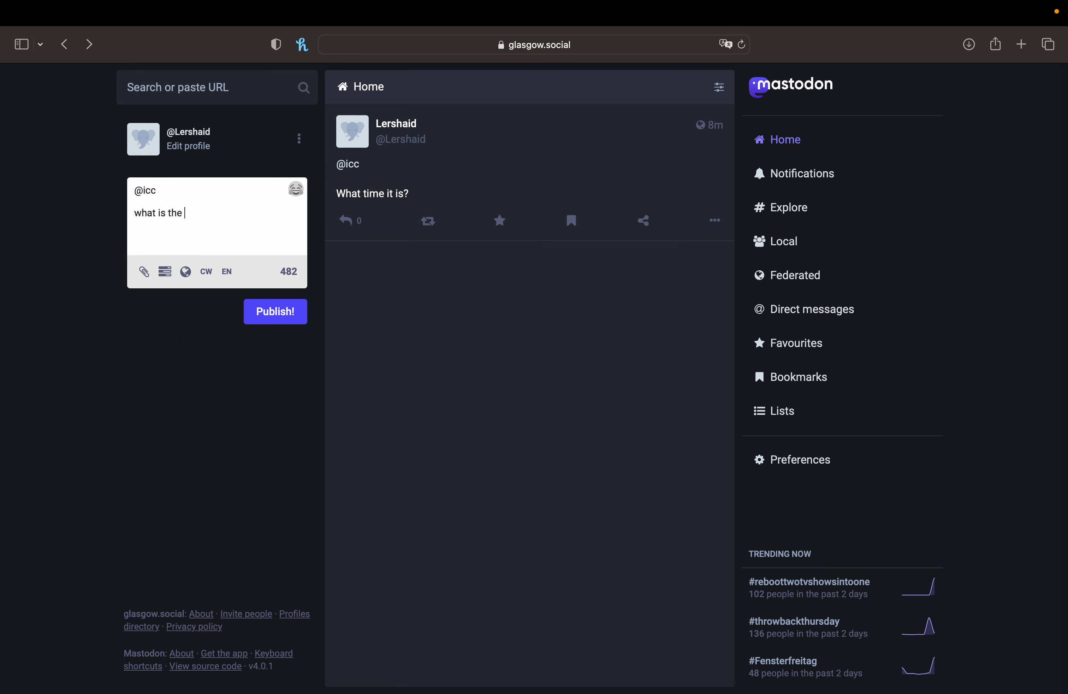
pyautogui.write('tallest building ')
pyautogui.write('in ais')
pyautogui.press('BackSpace')
pyautogui.press('BackSpace')
pyautogui.press('BackSpace')
pyautogui.write('africa?')
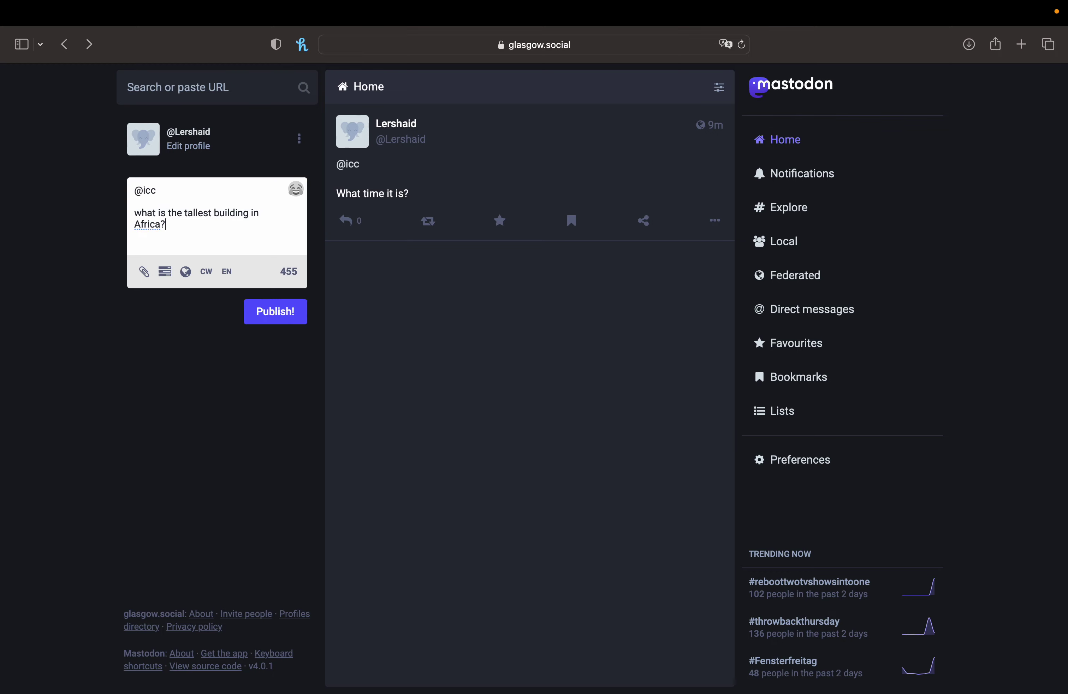
pyautogui.click(285, 312)
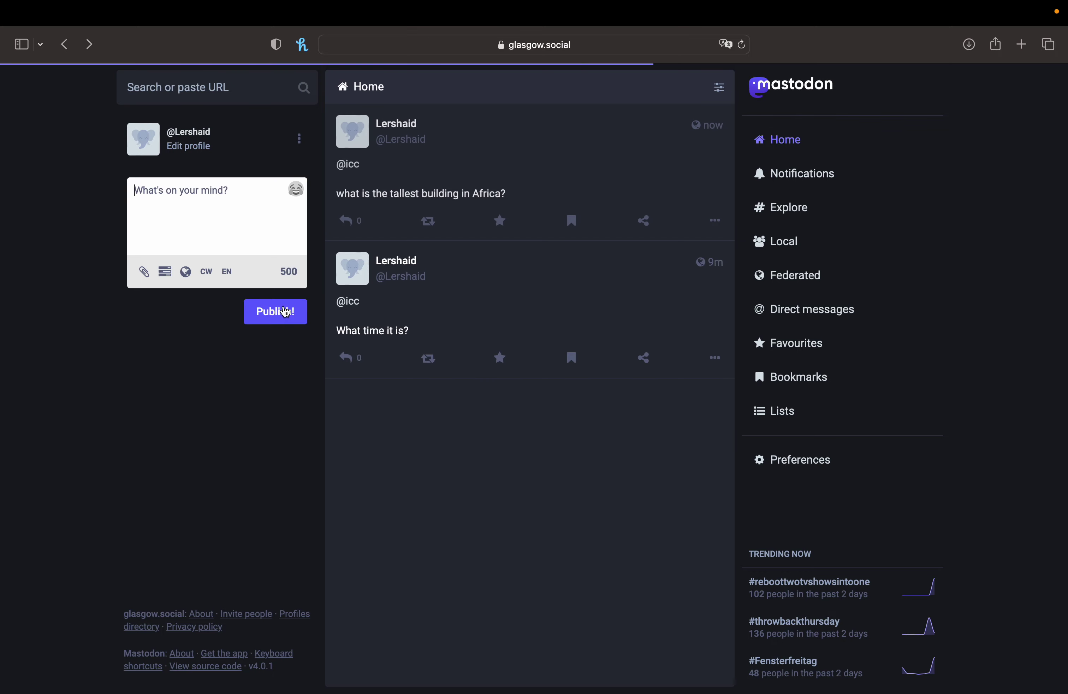
# Switch back to Chrome, run the Make scenario once more, and compare the bot's Mastodon timeline with the question posted from the other account
pyautogui.hotkey('ctrl', 'Right')
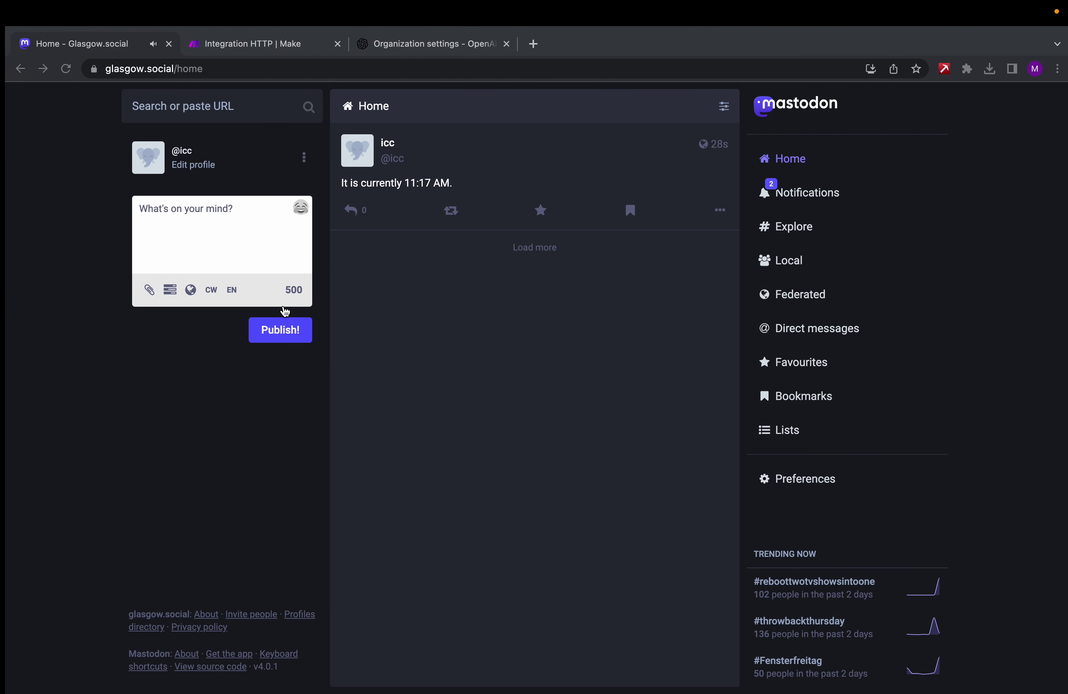
pyautogui.click(210, 44)
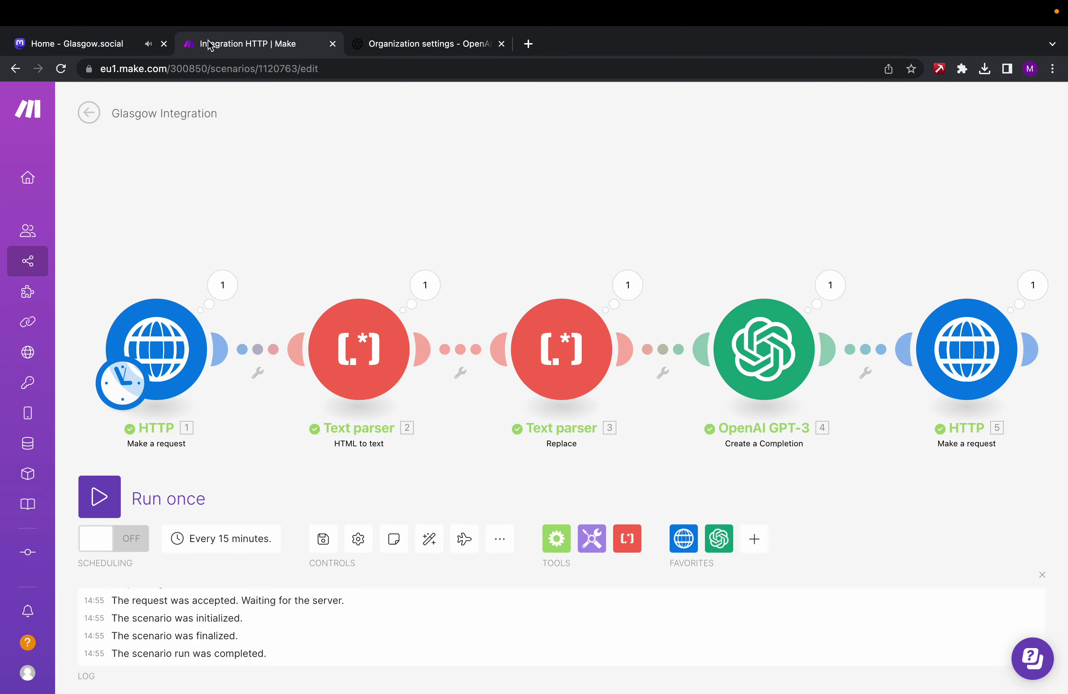
pyautogui.click(90, 496)
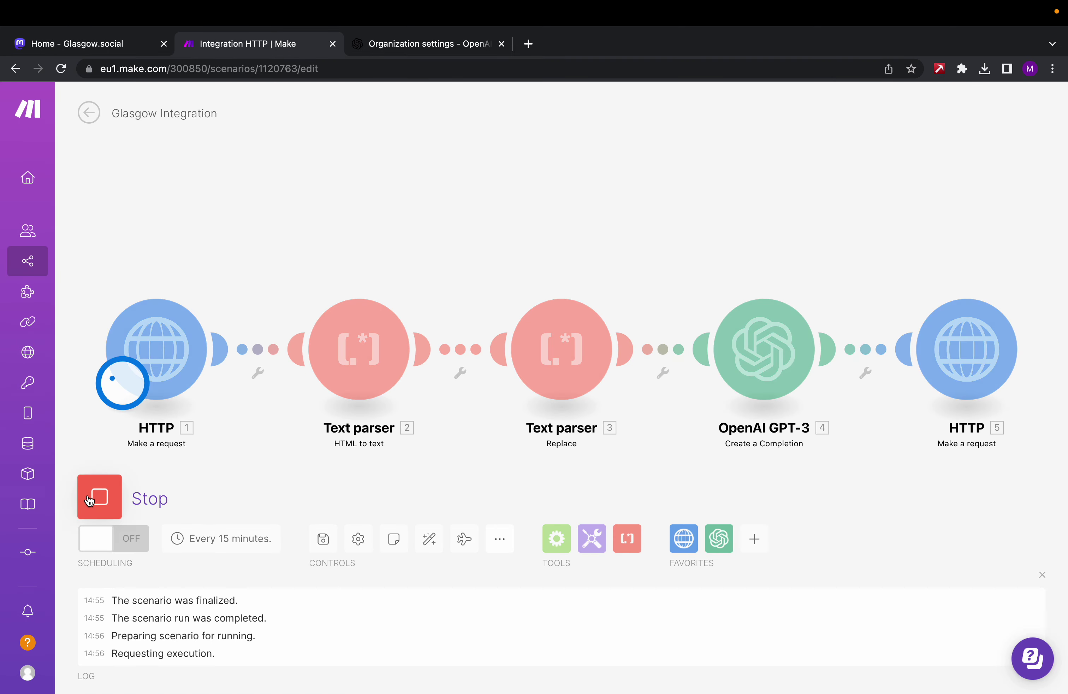
pyautogui.click(97, 47)
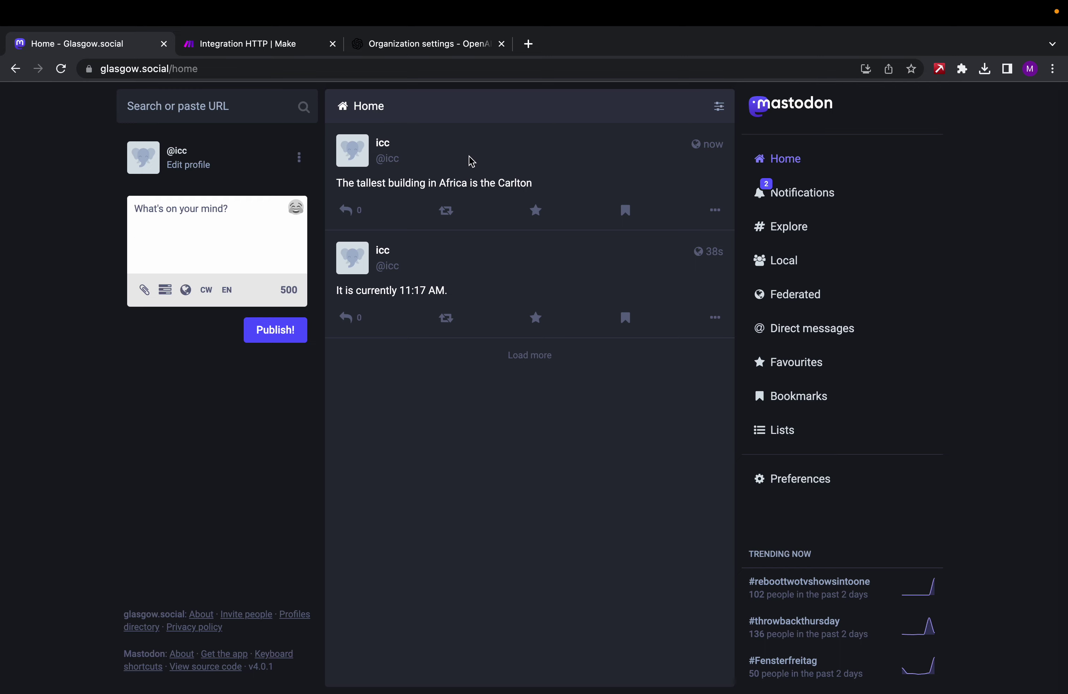
pyautogui.hotkey('ctrl', 'Left')
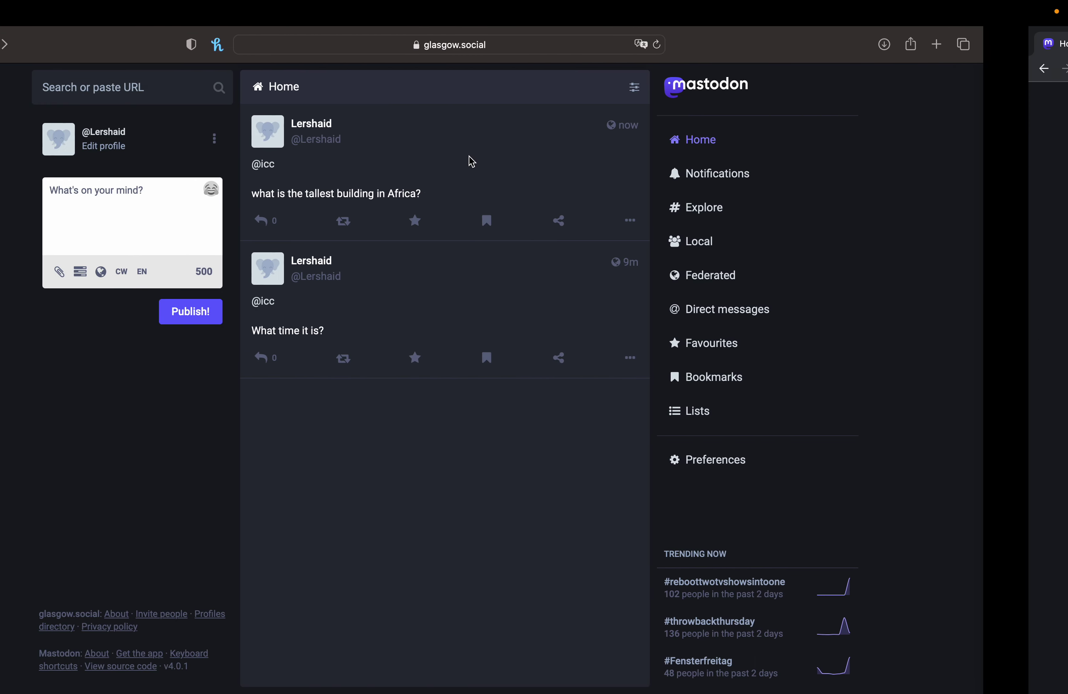